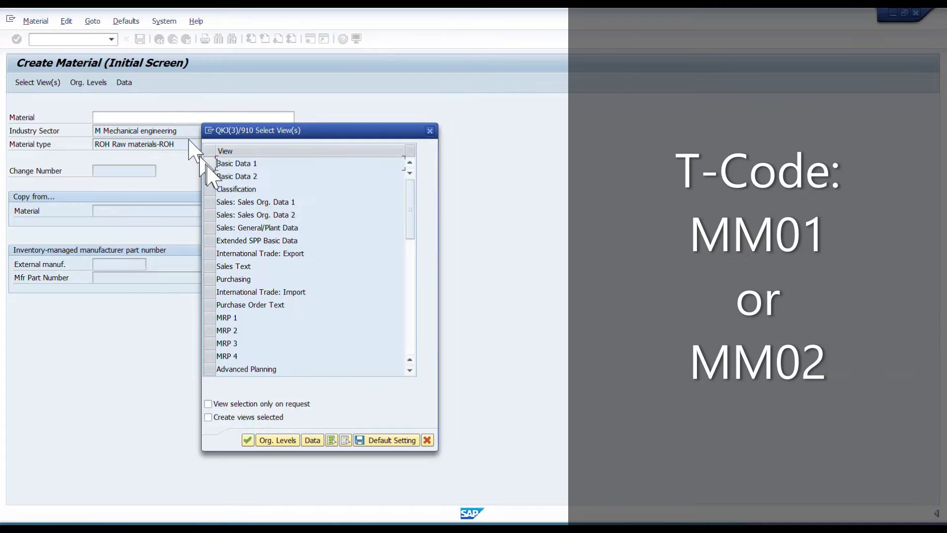
Select the views Basic Data 1, Purchasing, General Plant Data / Storage 1 and Accounting 1 for the new material.
left_click(210, 164)
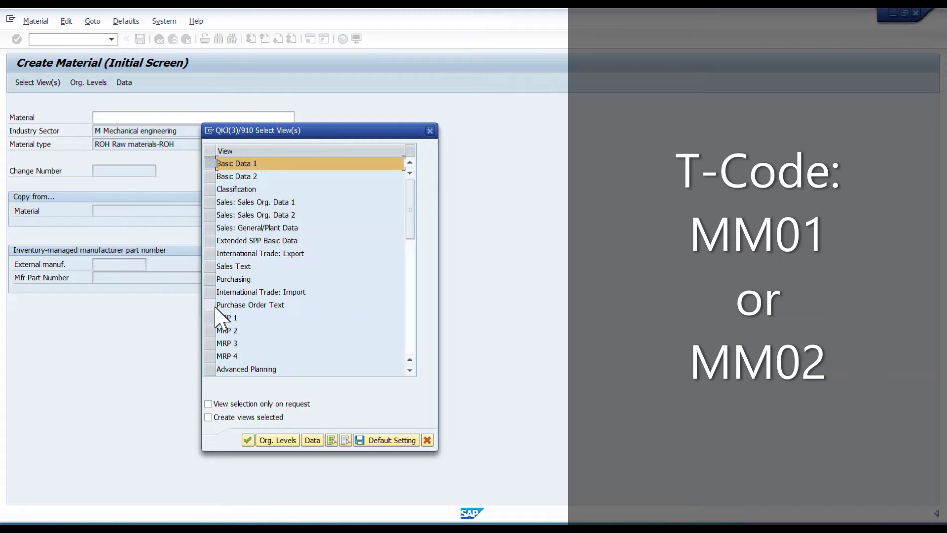
left_click(211, 280)
scroll(220, 307, "down", 7)
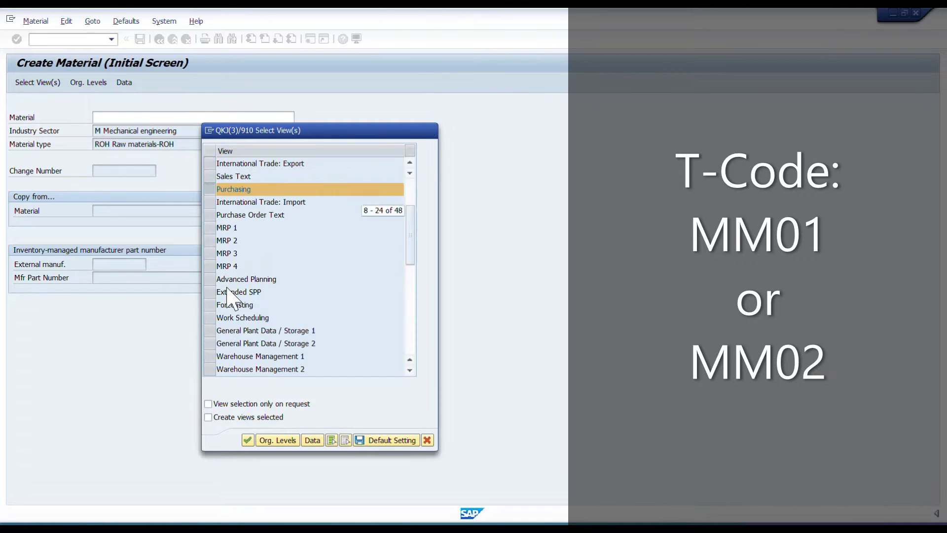
scroll(219, 212, "up", 2)
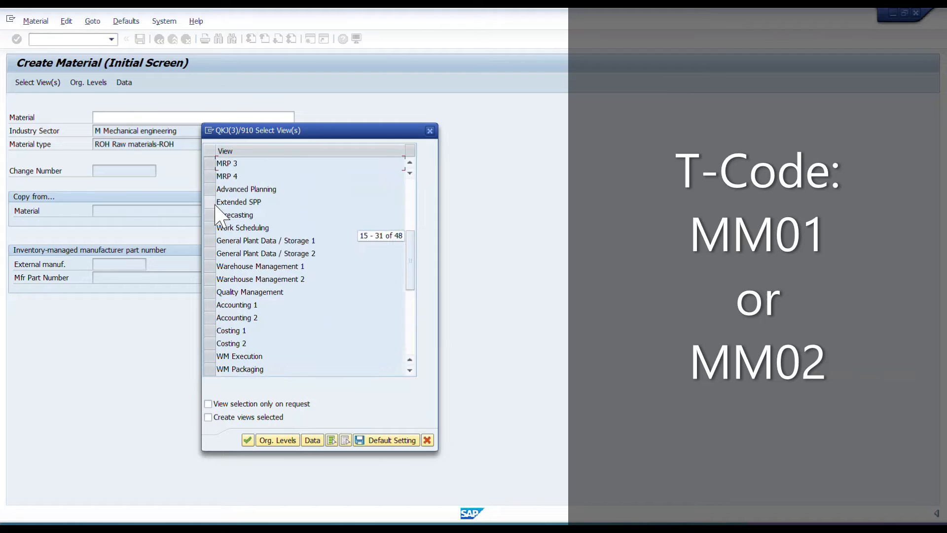
left_click(211, 241)
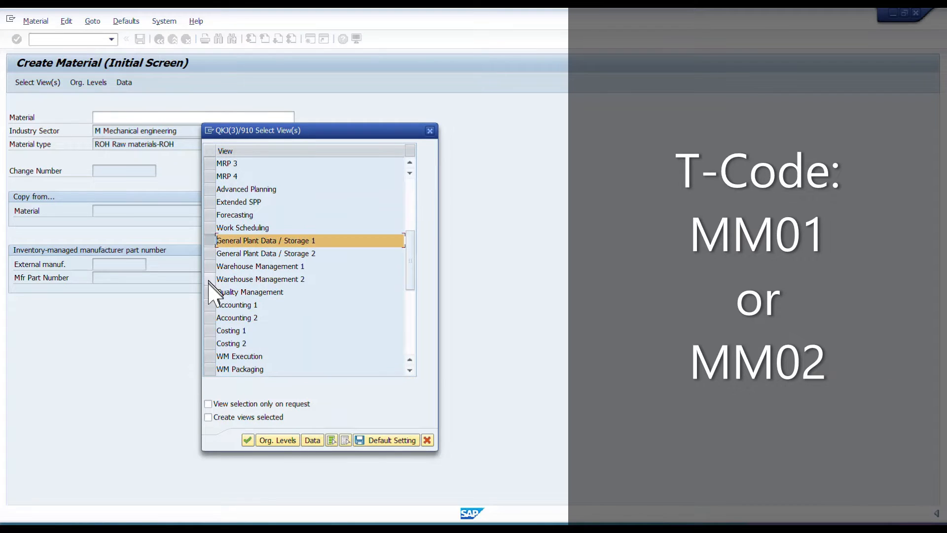
left_click(211, 306)
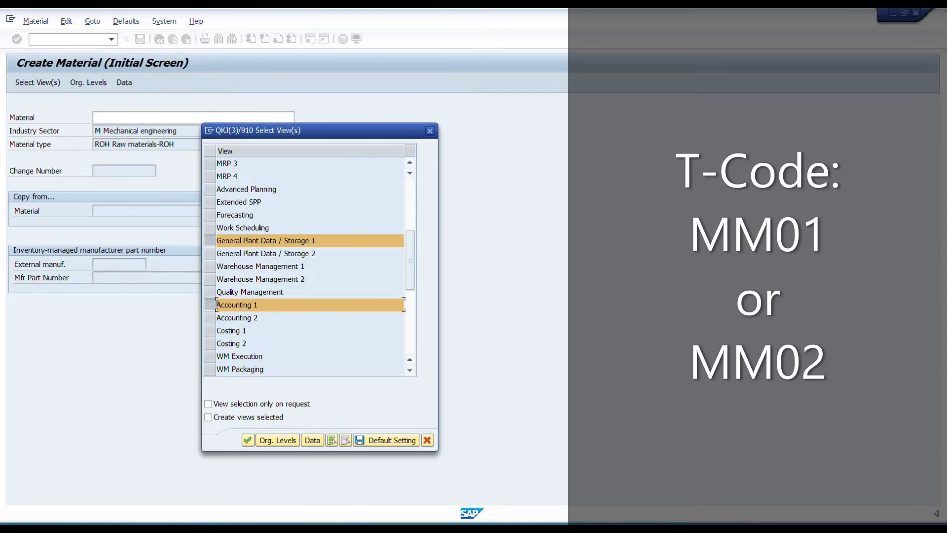
scroll(332, 310, "up", 4)
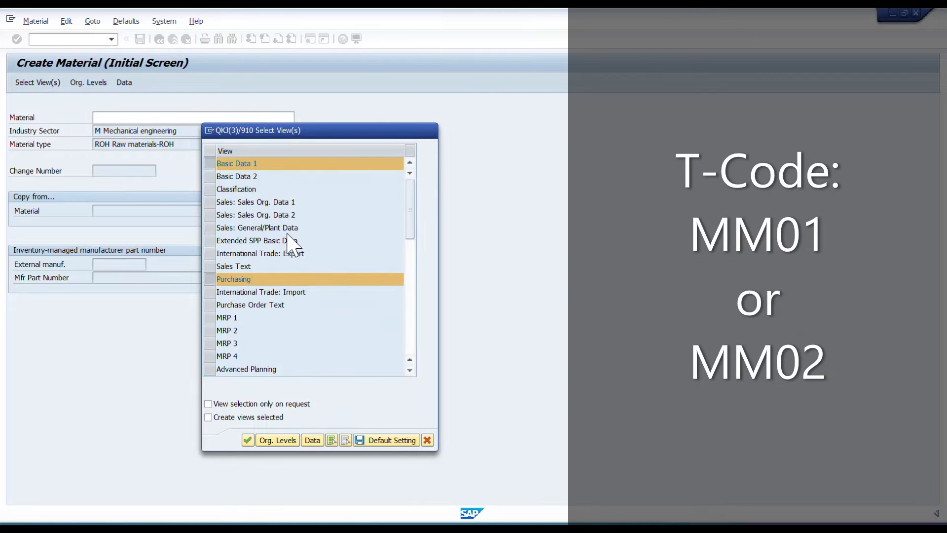
scroll(293, 244, "down", 4)
scroll(289, 232, "up", 4)
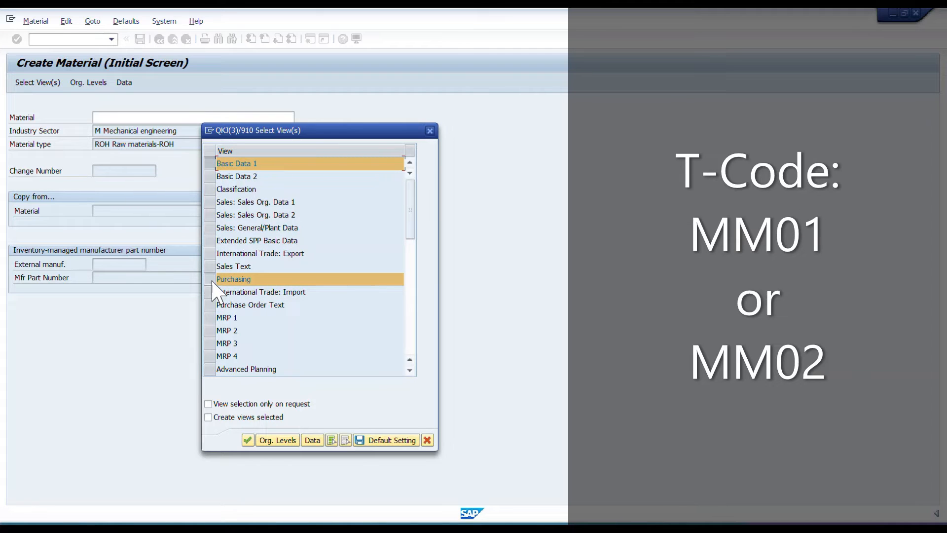
key("Return")
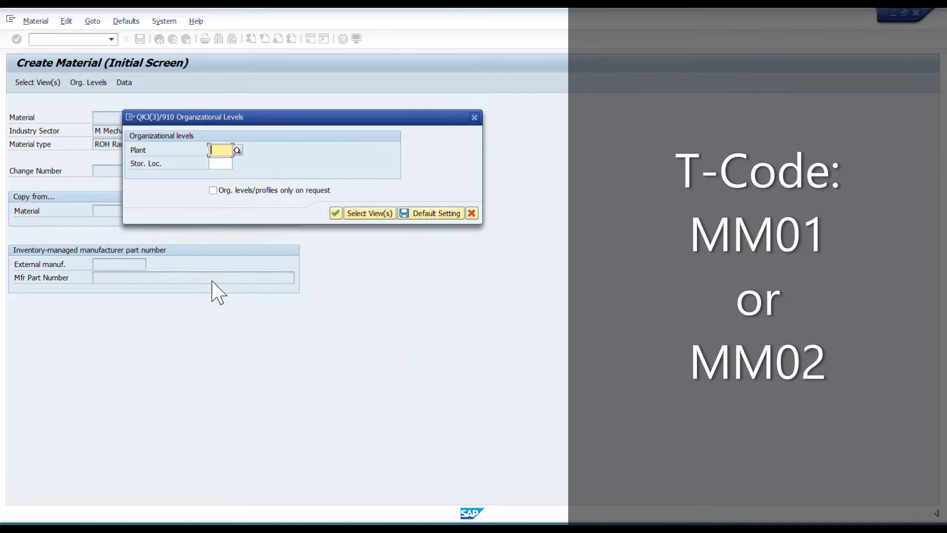
Set the organizational levels to plant 0001 and storage location 0001.
left_click(218, 162)
left_click(220, 163)
key("F4")
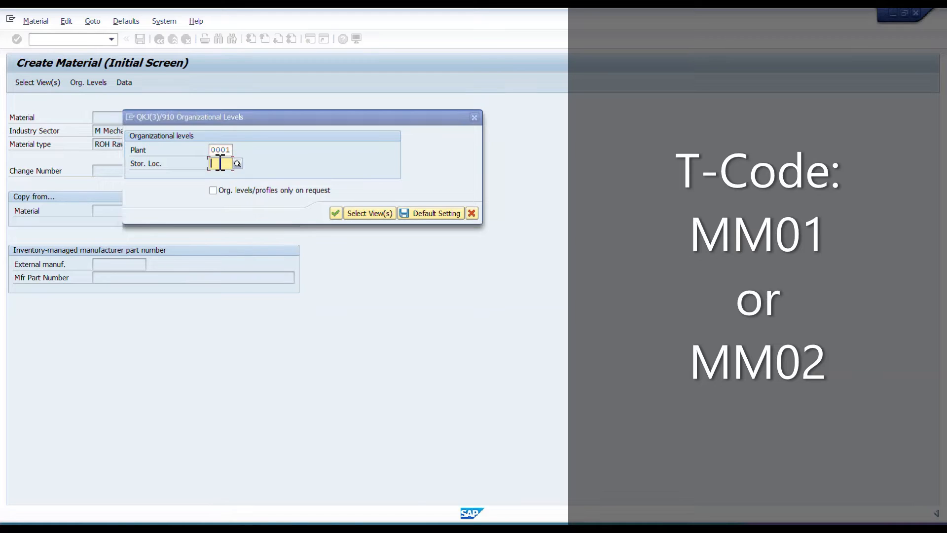
type("0001")
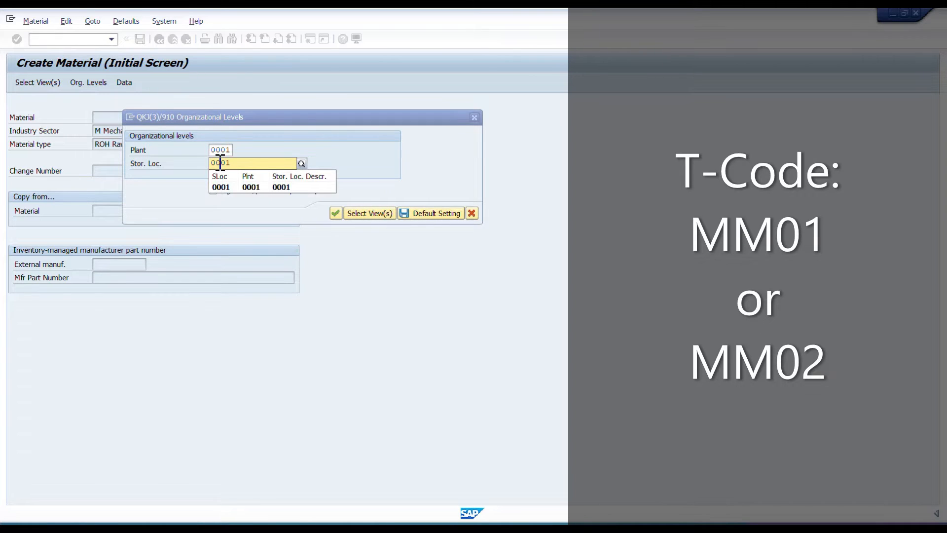
key("Return")
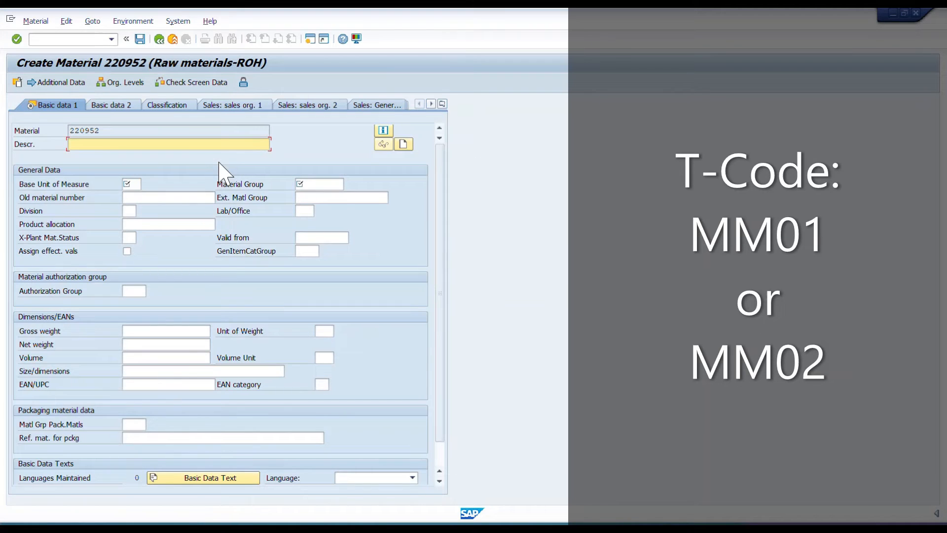
Enter the description "Test for Auto PO with GR", base unit of measure EA and material group 01 in the basic data.
type("Test")
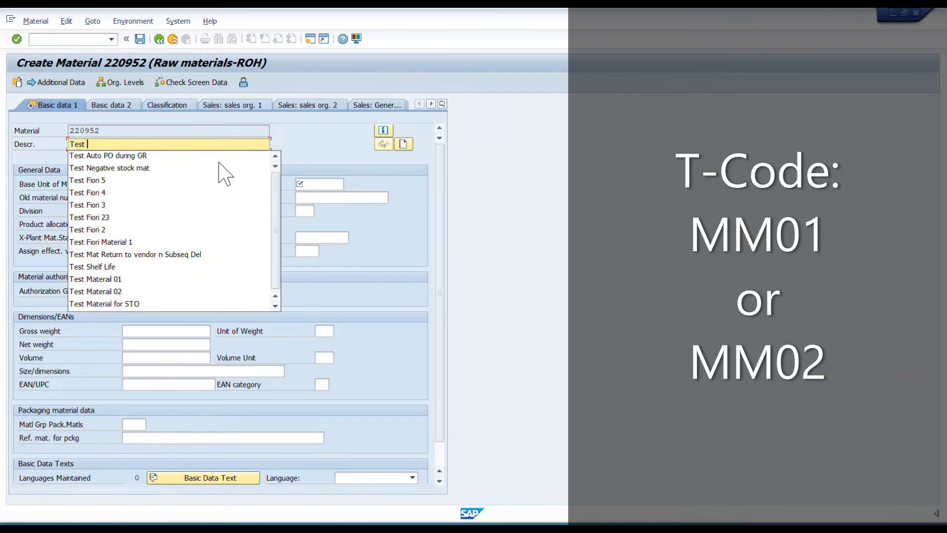
type(" for")
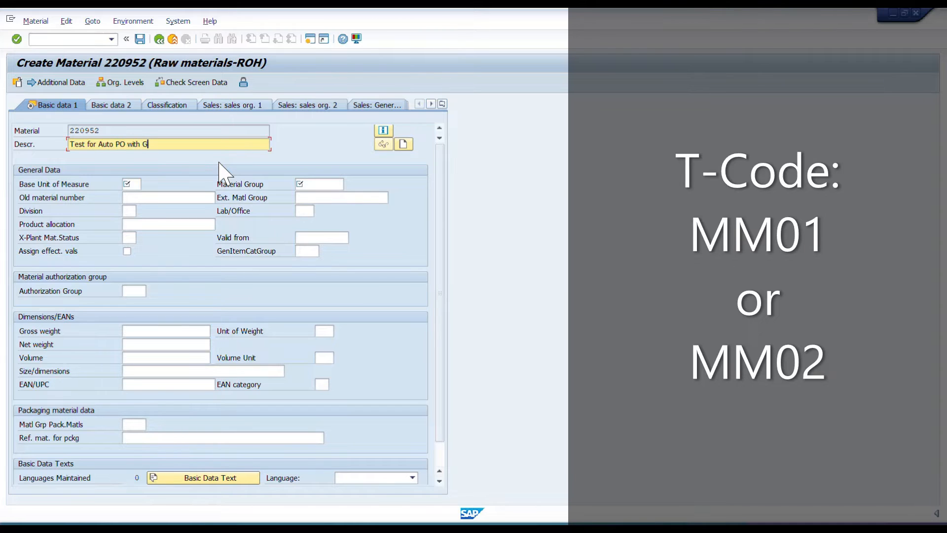
type("Auto PO with GR")
key("Tab")
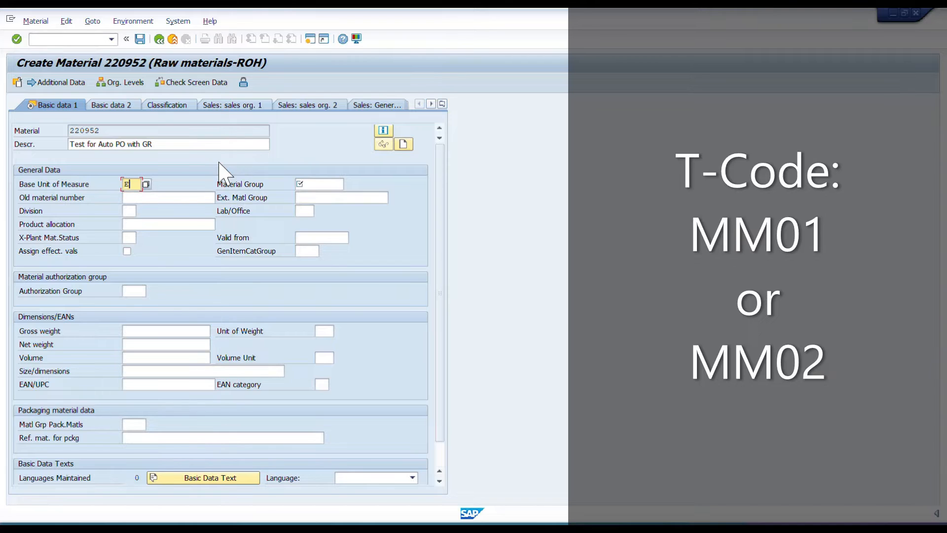
key("Tab")
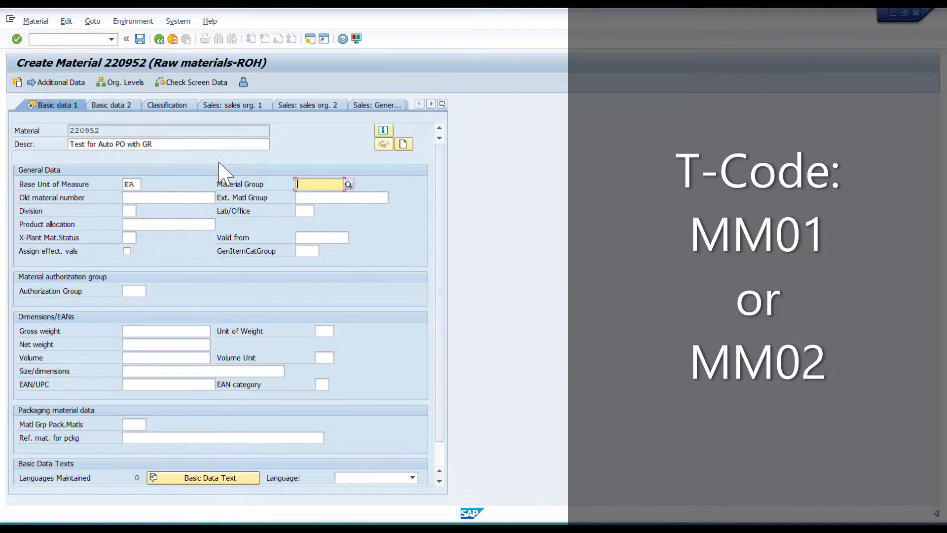
type("01")
key("Return")
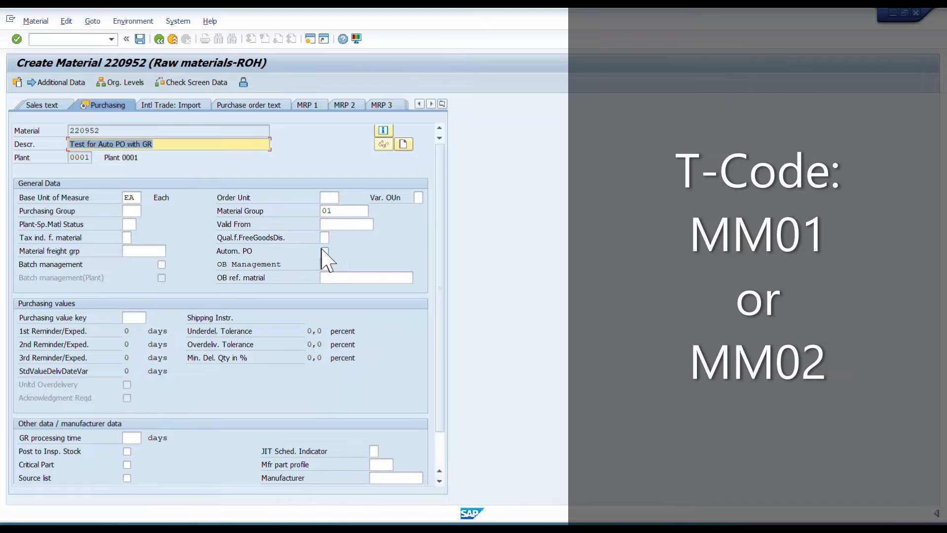
Enable automatic PO for the material and set its purchasing group to 001.
left_click(271, 252)
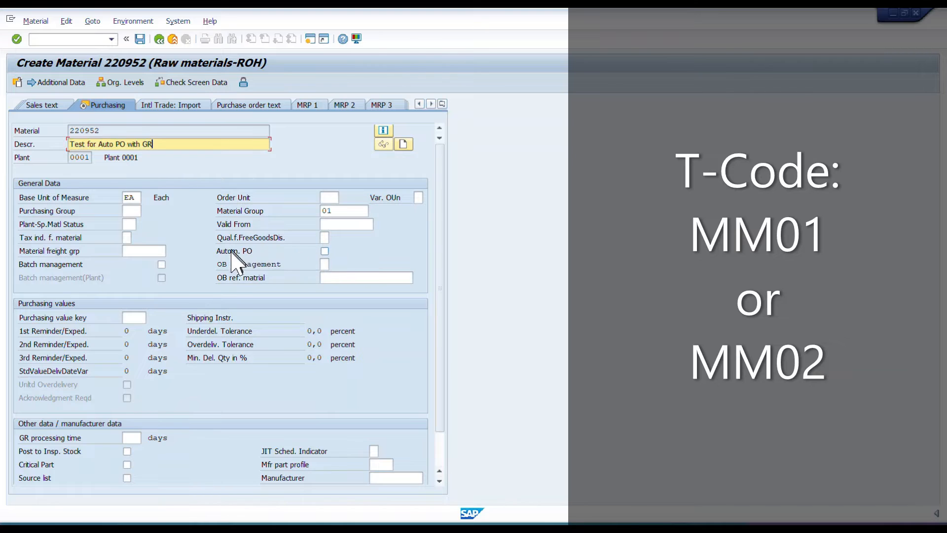
left_click(324, 251)
left_click(138, 213)
type("001")
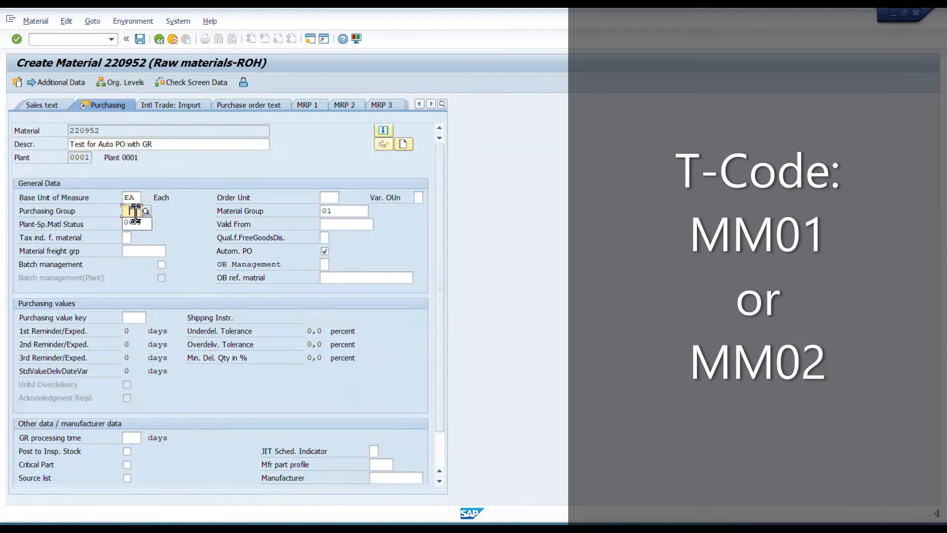
Set the purchasing value key to 2 and the GR processing time to 2 days, and complete the purchasing view.
left_click(140, 318)
type("2")
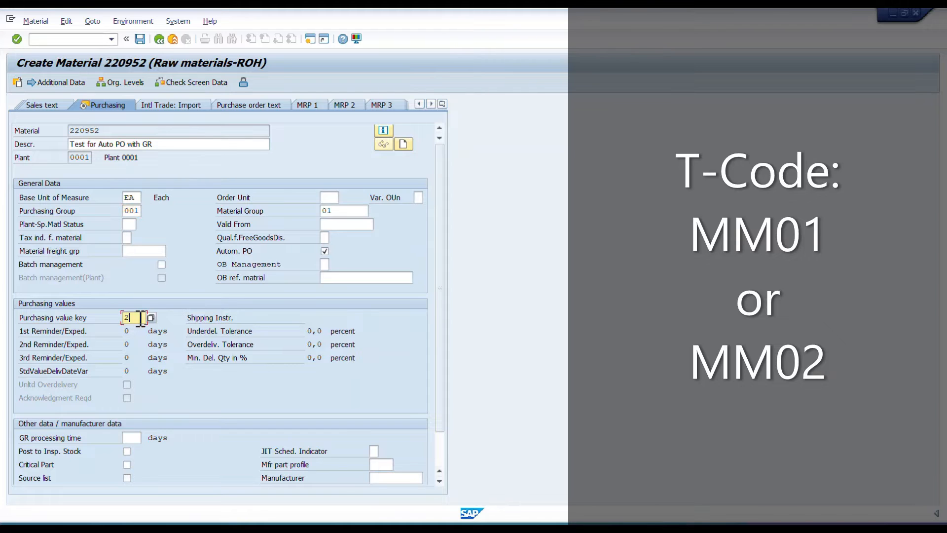
key("Tab")
type("2")
key("Return")
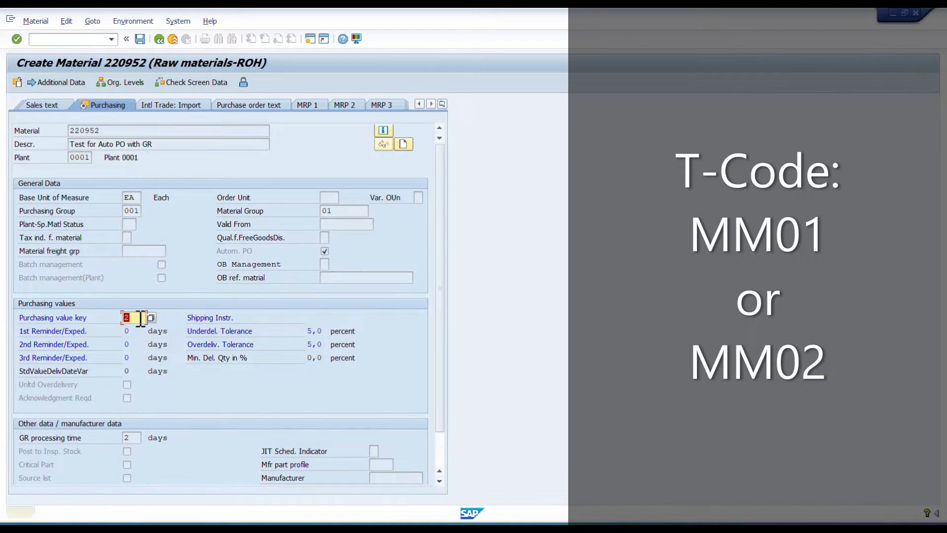
key("Return")
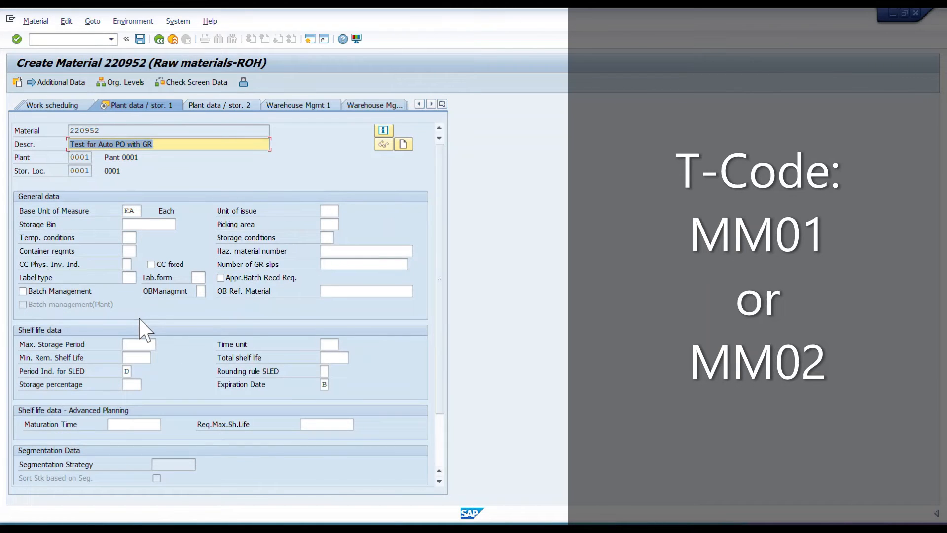
Skip the plant storage data and enter valuation class 3000, standard price 10 and periodic unit price 1 in the accounting data.
key("Return")
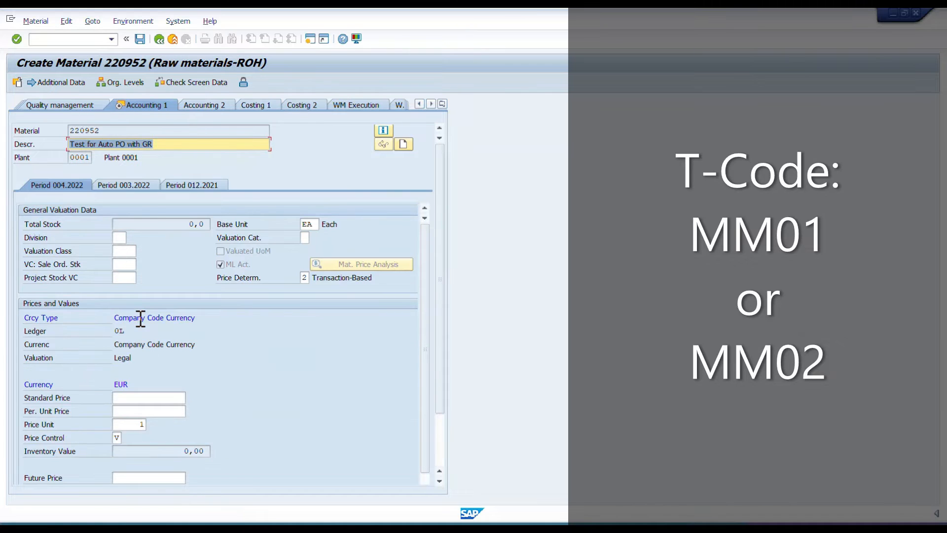
left_click(126, 250)
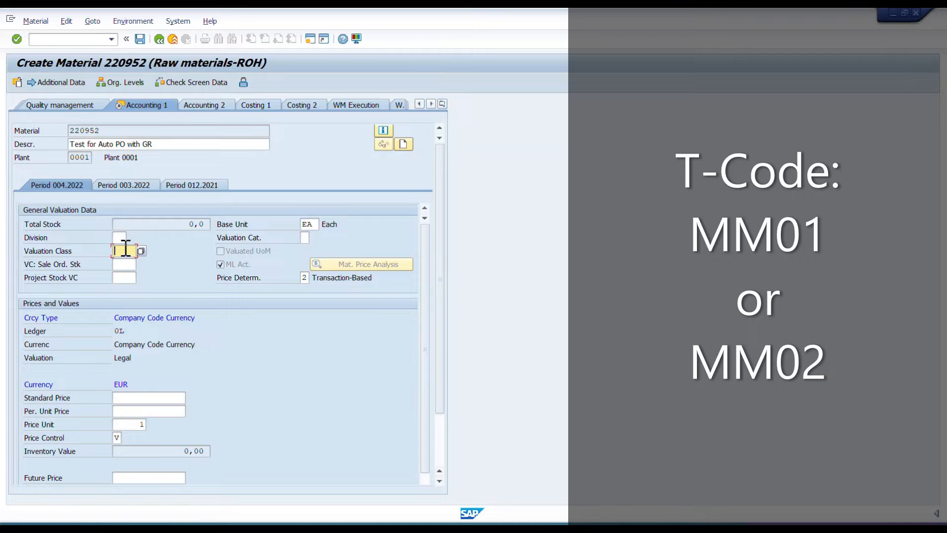
type("3000")
key("Tab")
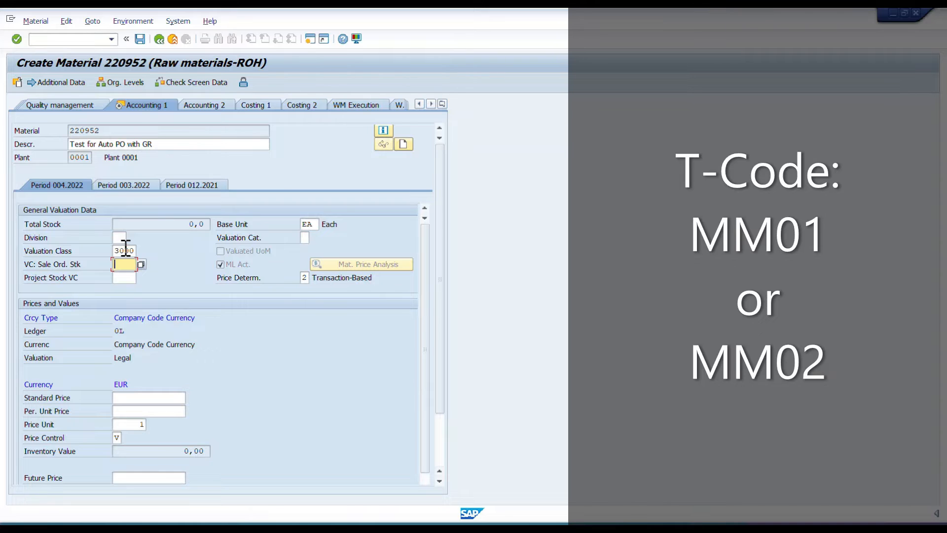
key("Tab")
key("Tab")
type("10")
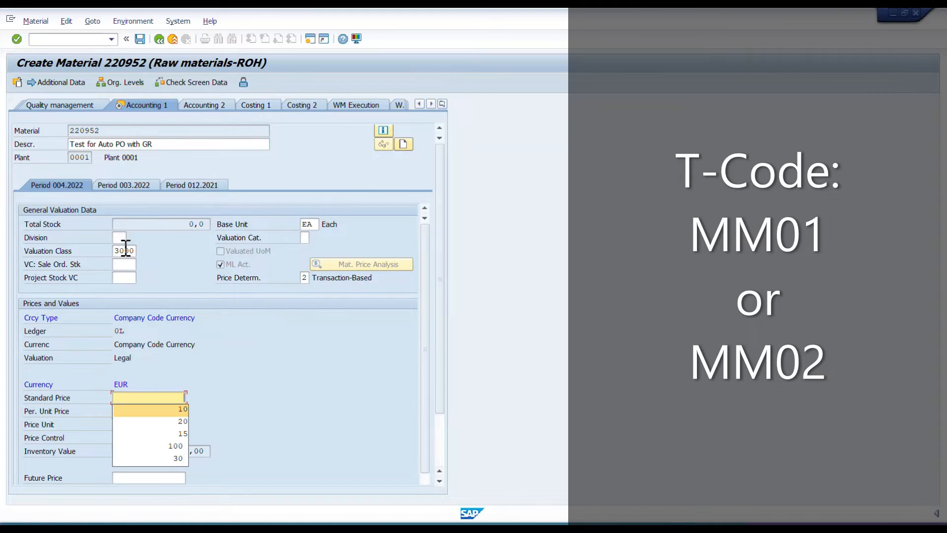
key("Tab")
type("1")
key("Return")
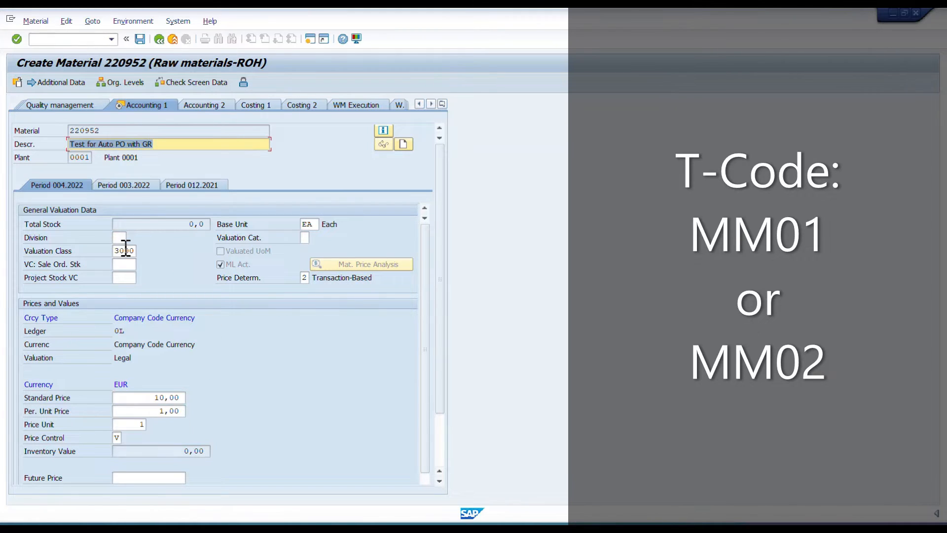
Save the new material and return to the SAP Easy Access screen.
key("Return")
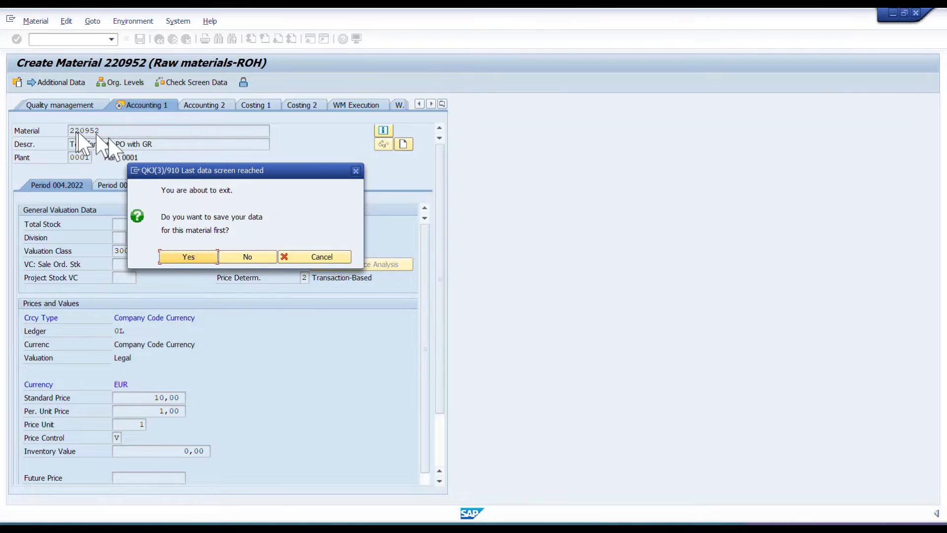
left_click(183, 256)
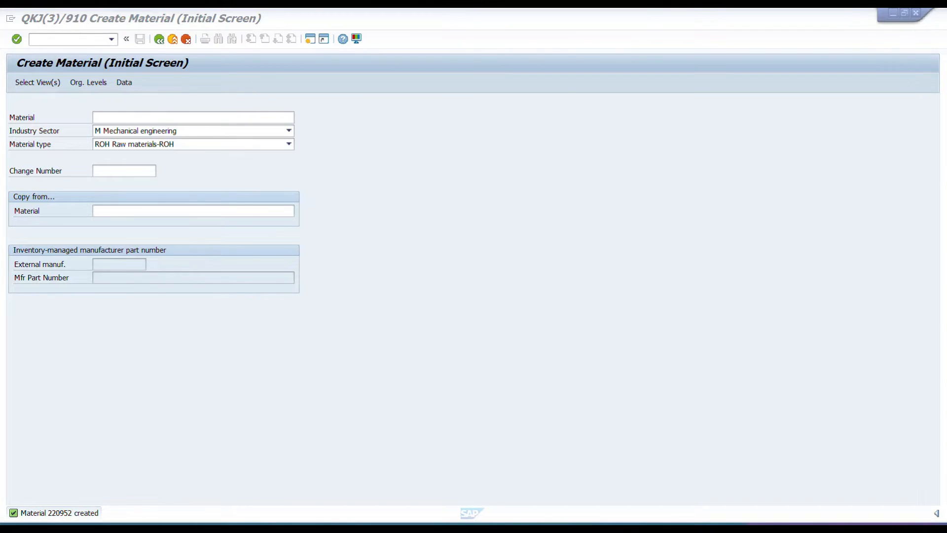
left_click(253, 111)
left_click(161, 41)
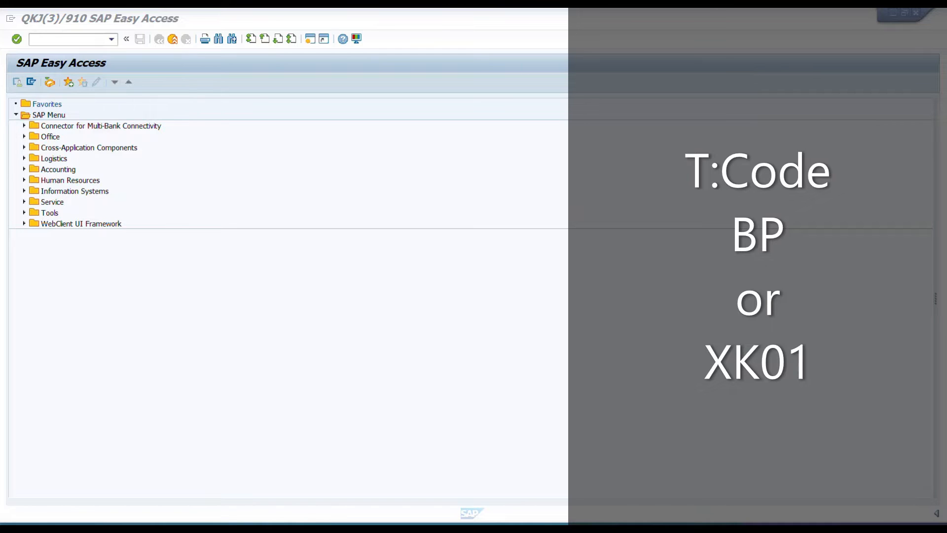
Start Maintain Business Partner and open the Test Supplier record by its business partner number.
left_click(75, 39)
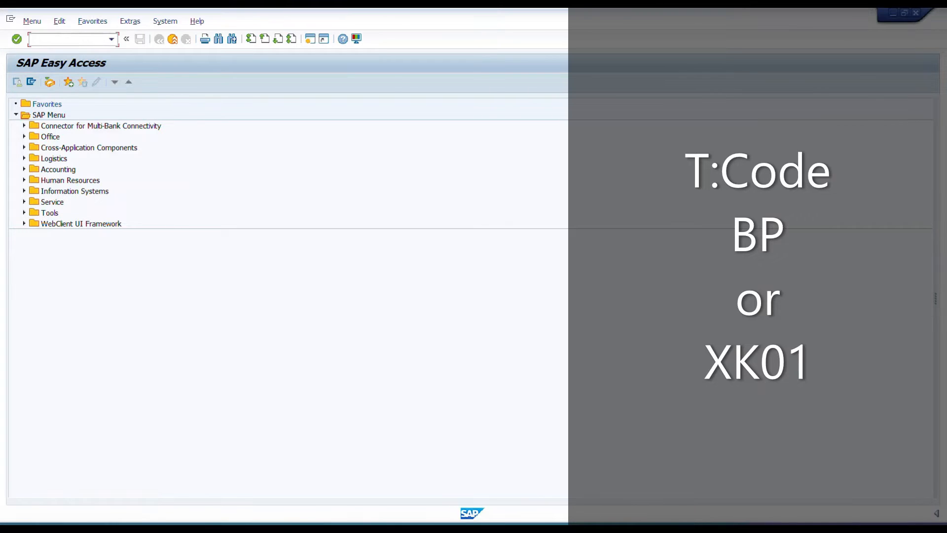
key("Return")
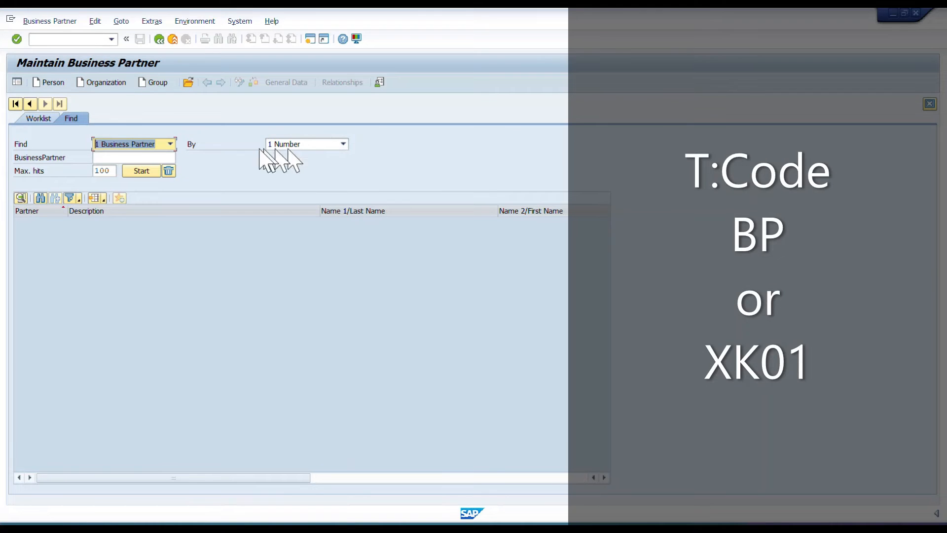
left_click(189, 84)
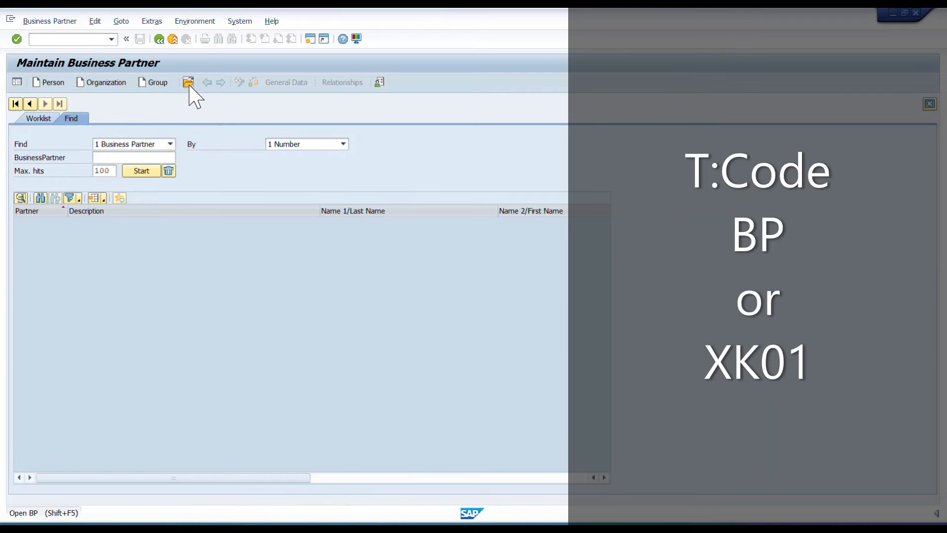
left_click(508, 321)
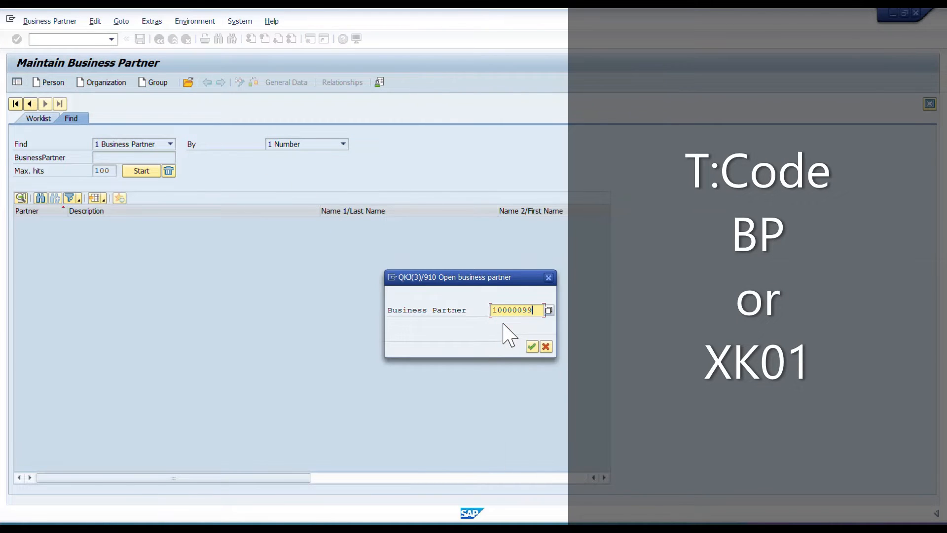
key("Return")
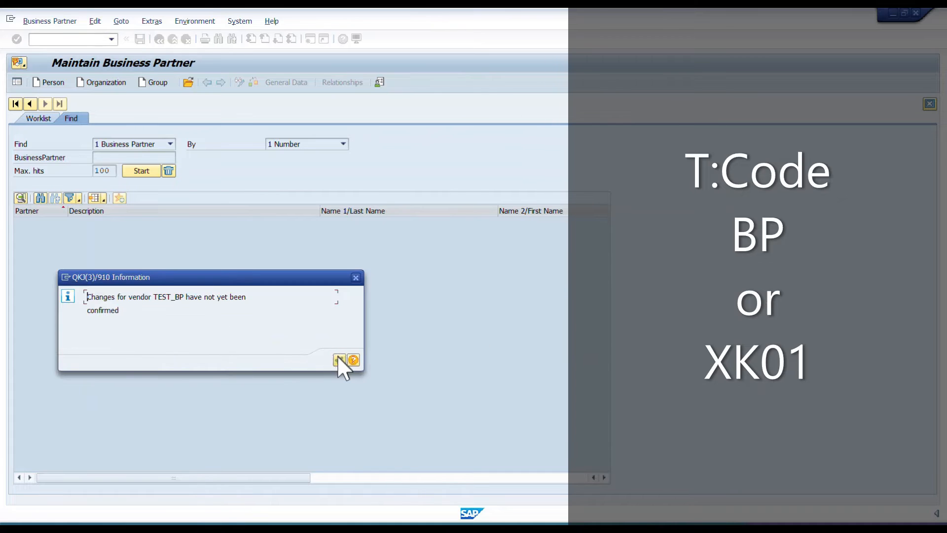
left_click(339, 360)
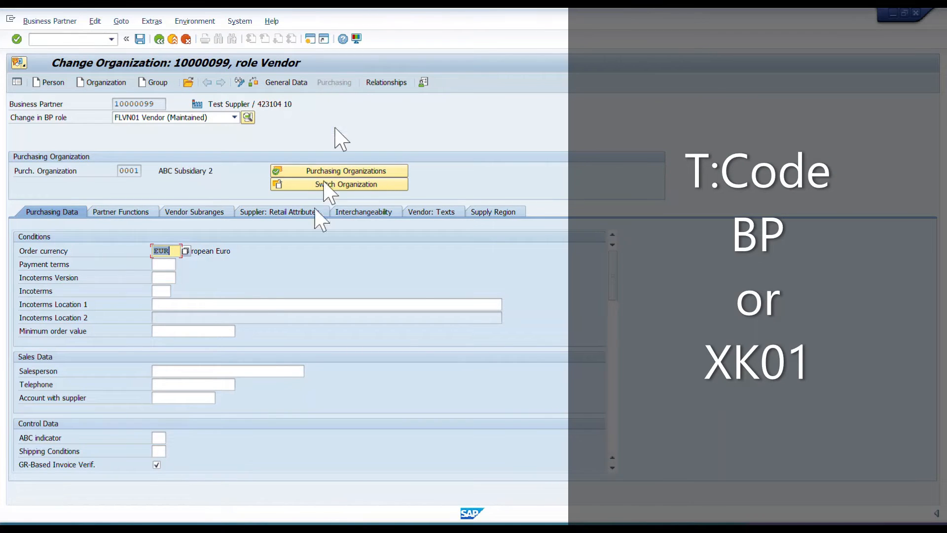
Review the vendor's Automatic Purchase Order indicator in the additional purchasing data and leave the business partner record.
scroll(193, 369, "down", 5)
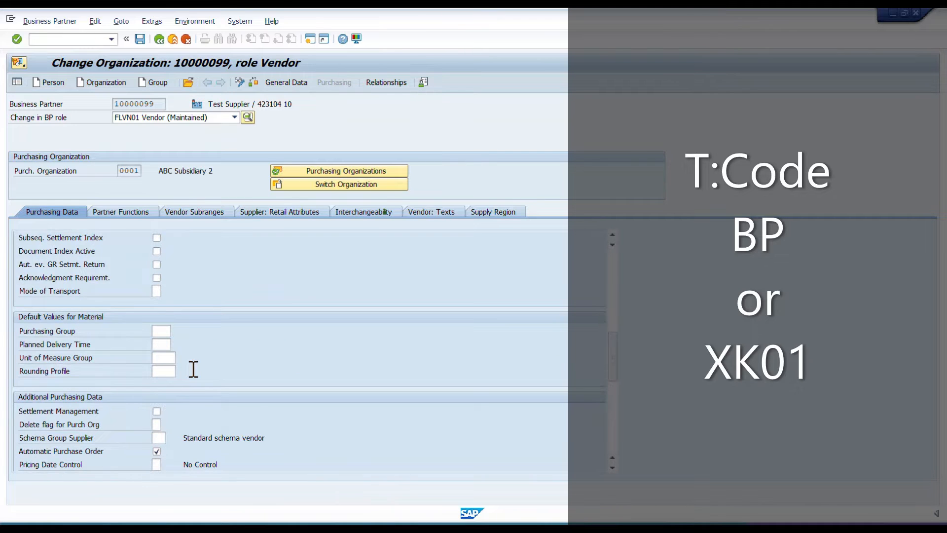
scroll(193, 369, "down", 3)
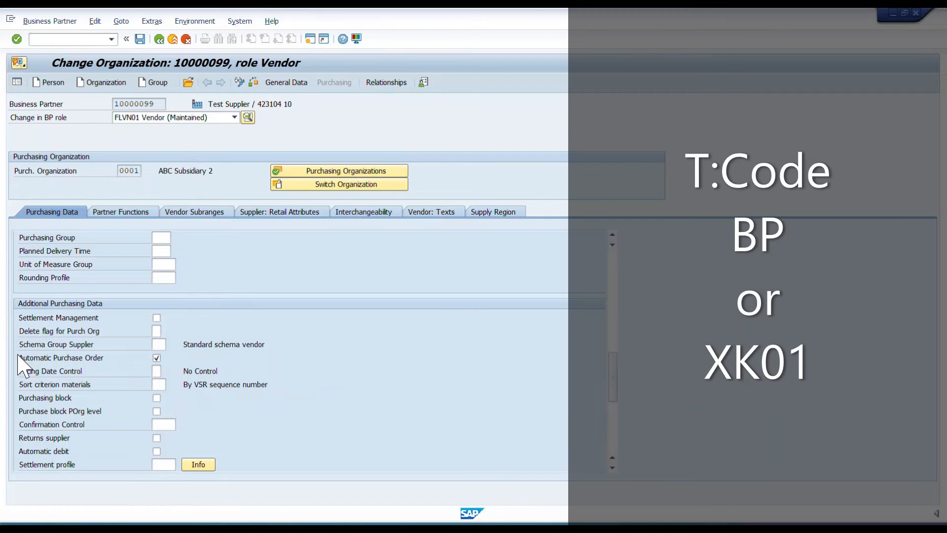
left_click(156, 358)
left_click(159, 39)
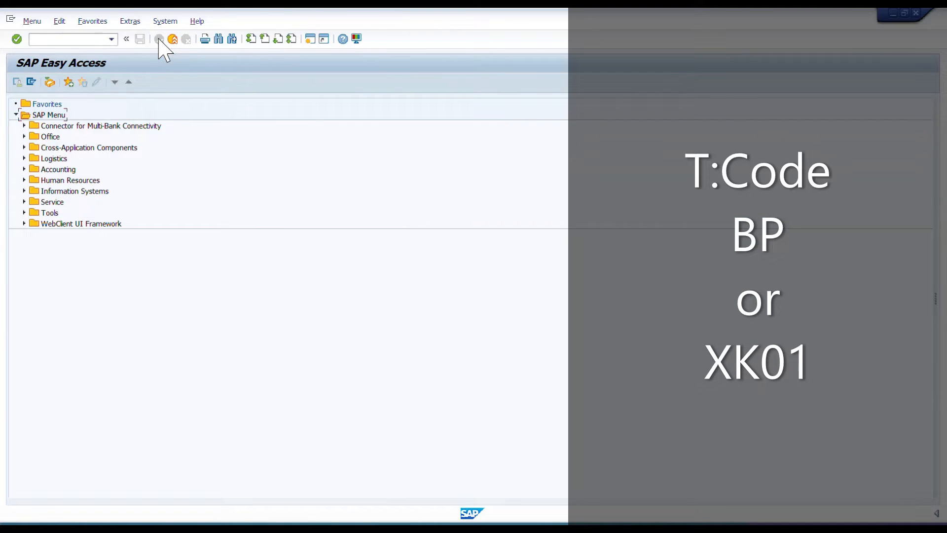
Start Create Purchase Order with transaction ME21N, expand the header and enter the supplier number.
left_click(84, 43)
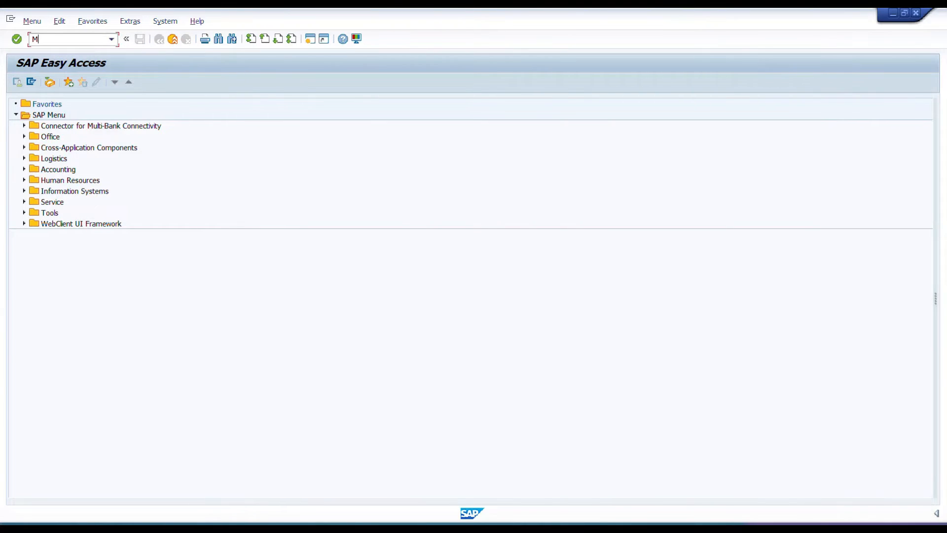
type("ME21N")
key("Return")
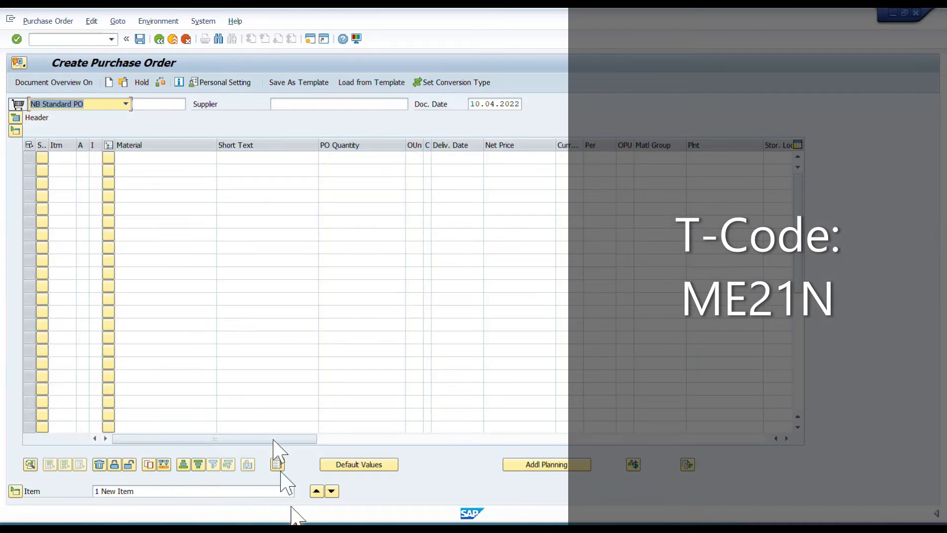
left_click(15, 118)
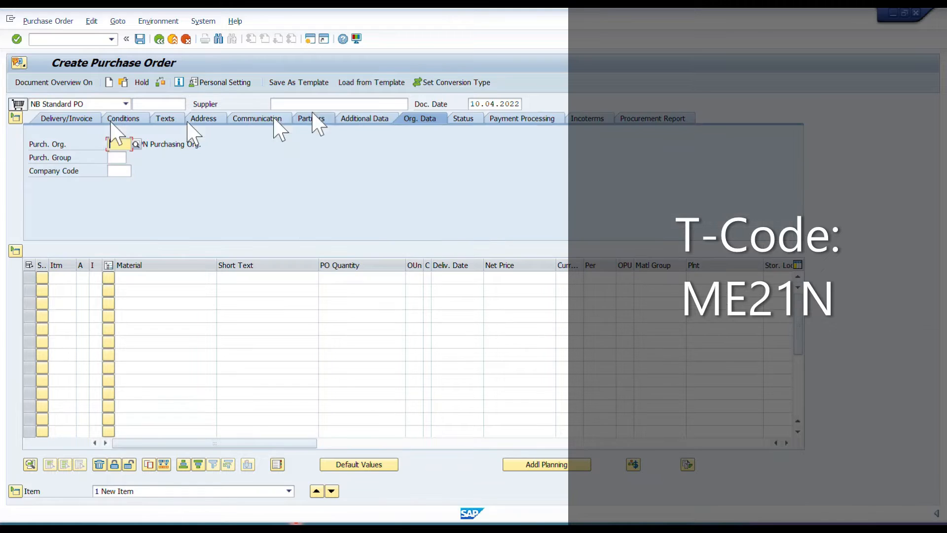
left_click(291, 104)
left_click(302, 116)
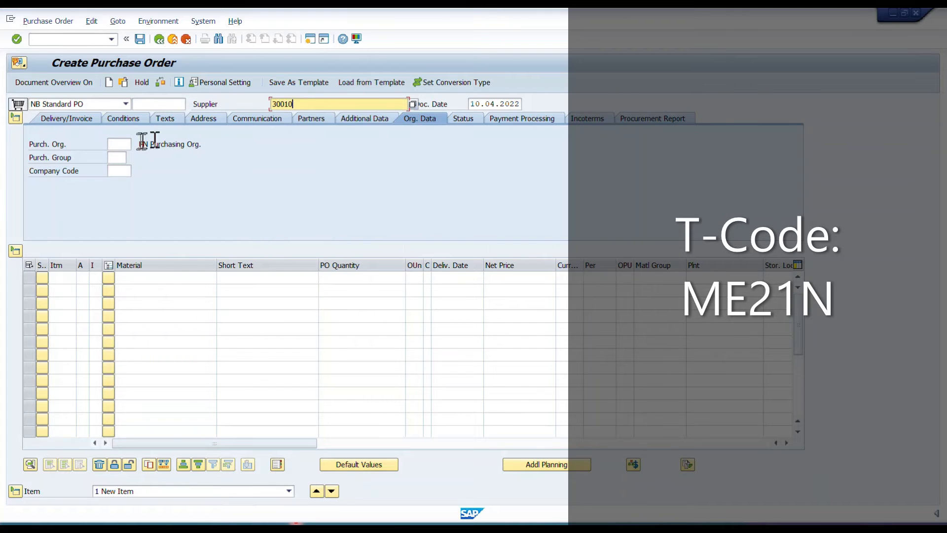
Set purchasing organization 0001, purchasing group 001 and company code 0001 in the order's organizational data.
left_click(125, 144)
type("0001")
key("Tab")
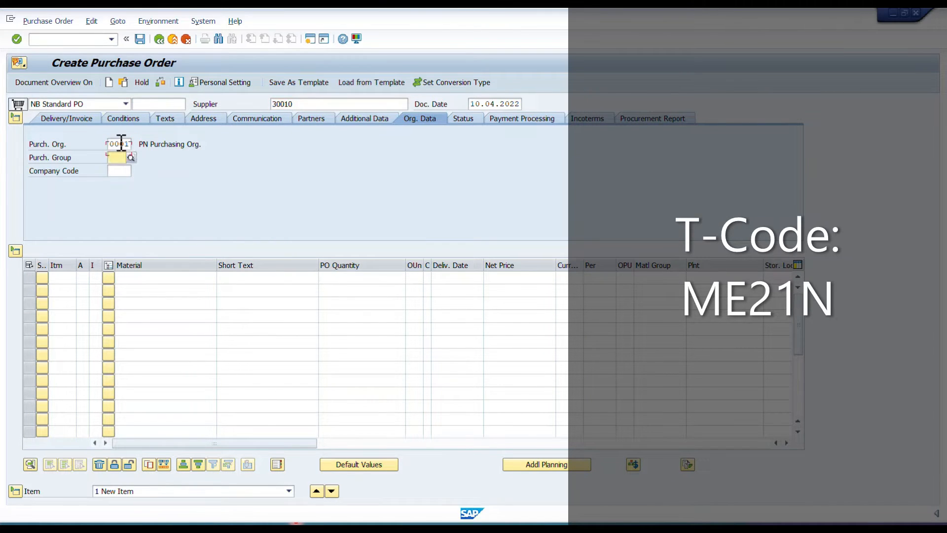
type("001")
key("Tab")
type("00")
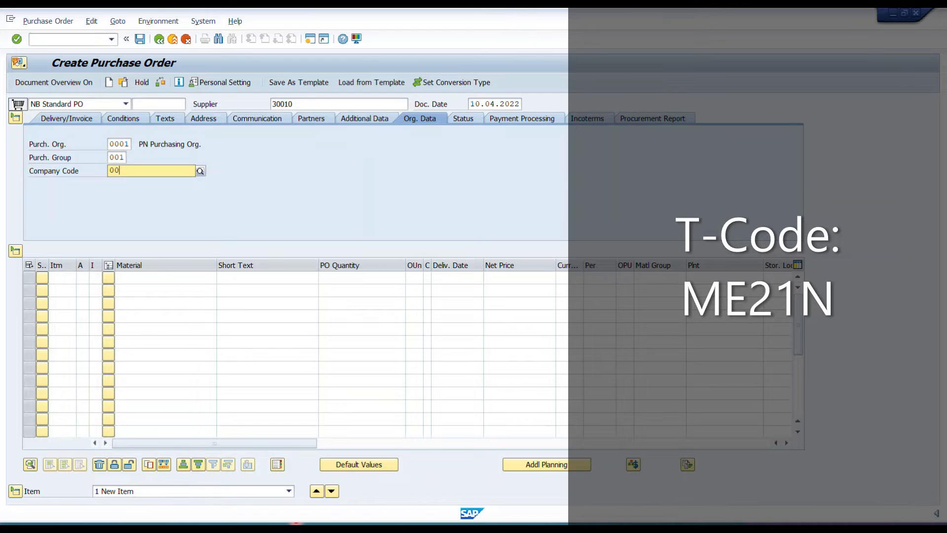
type("21")
key("BackSpace")
key("BackSpace")
type("01")
key("Tab")
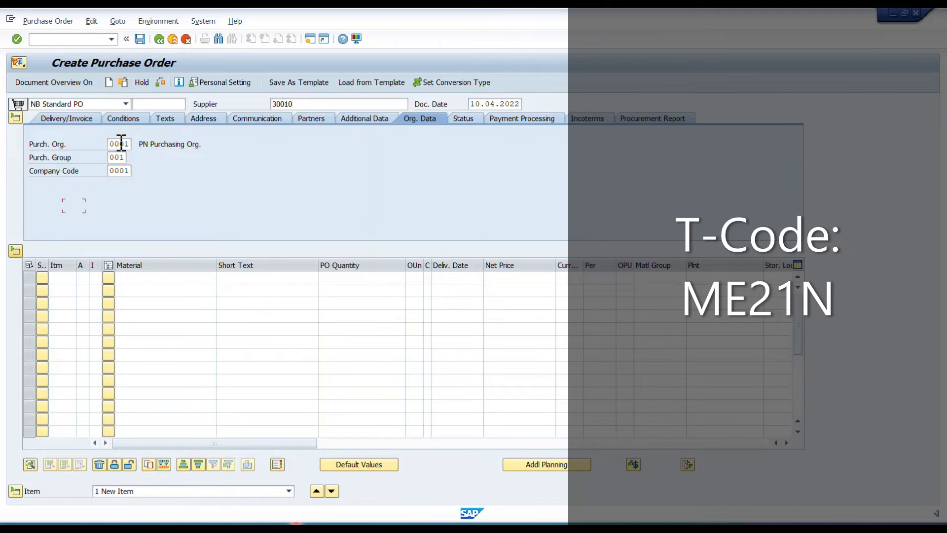
Enter material 220952 as the first order item with a PO quantity of 20 EA.
key("Tab")
key("Tab")
key("Tab")
key("Tab")
key("Tab")
key("alt+Tab")
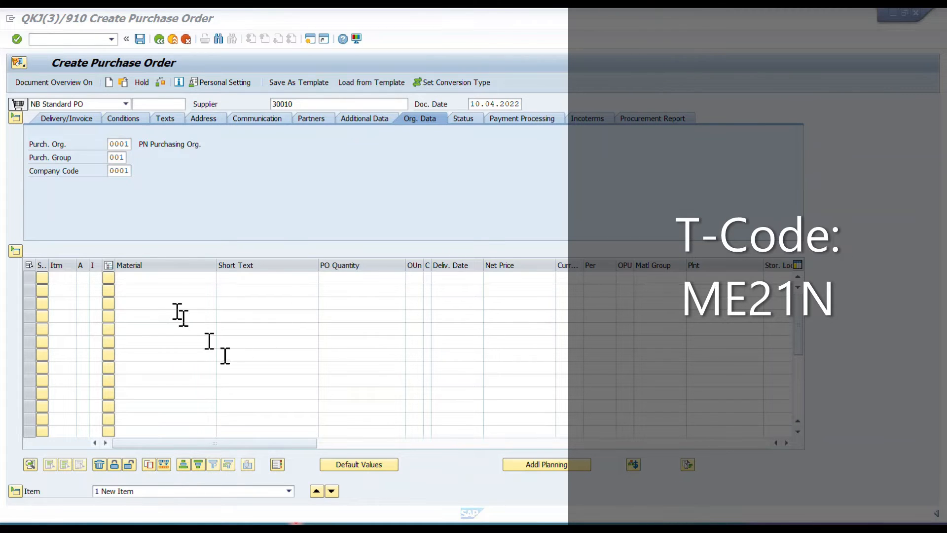
left_click(176, 280)
type("220952")
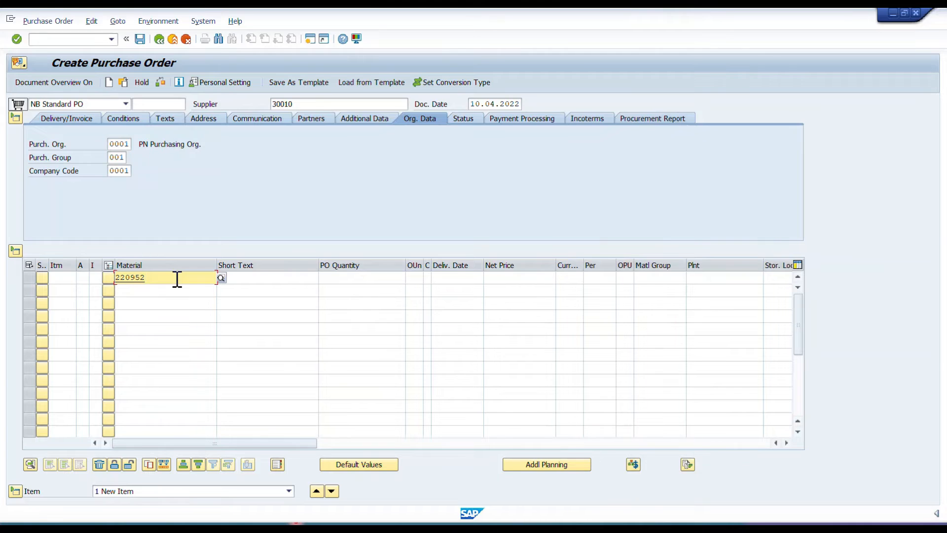
key("Tab")
key("Tab")
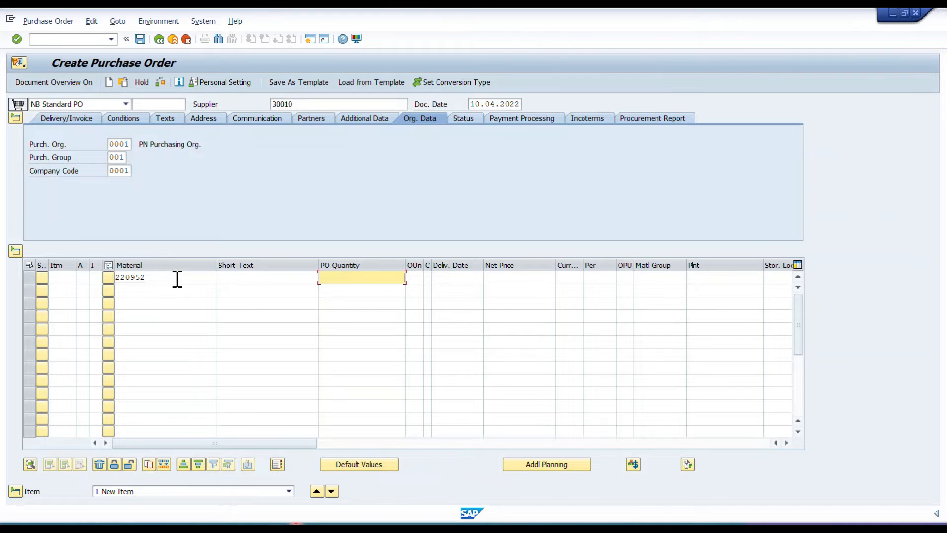
type("20")
key("Tab")
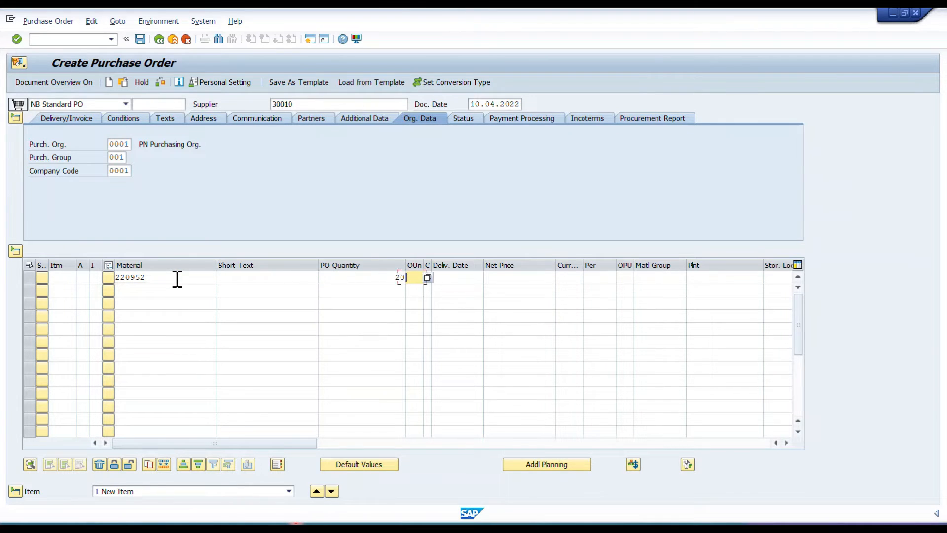
type("EA")
key("Tab")
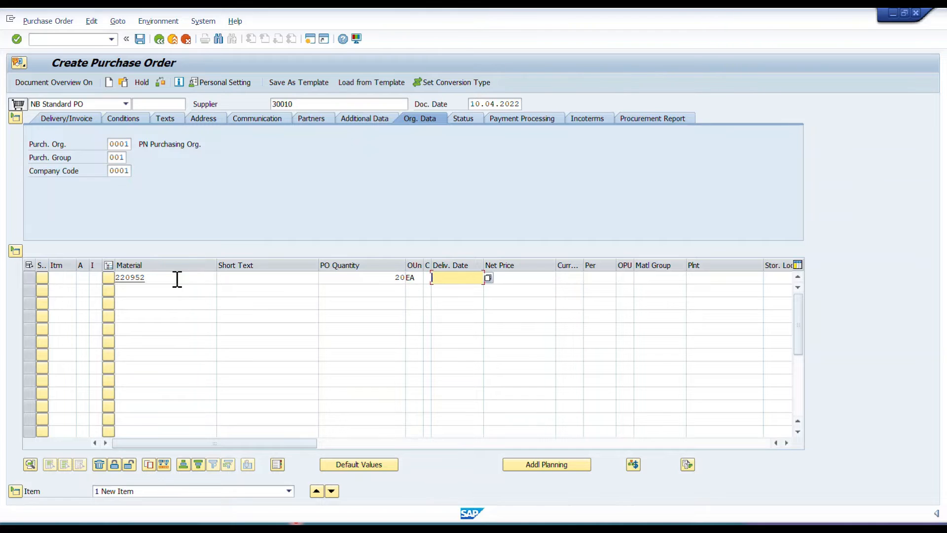
Set the item's net price to 10 EUR, leaving the delivery date blank.
key("Tab")
type("10")
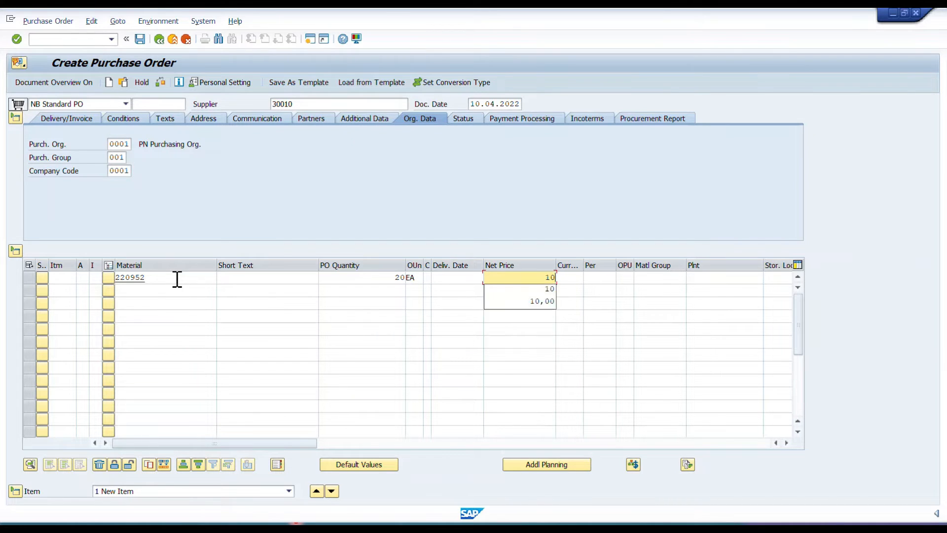
key("Tab")
type("EUR")
Assign plant 0001 and storage location 0001 to the item and confirm the entries.
key("Tab")
key("Tab")
key("Tab")
key("Tab")
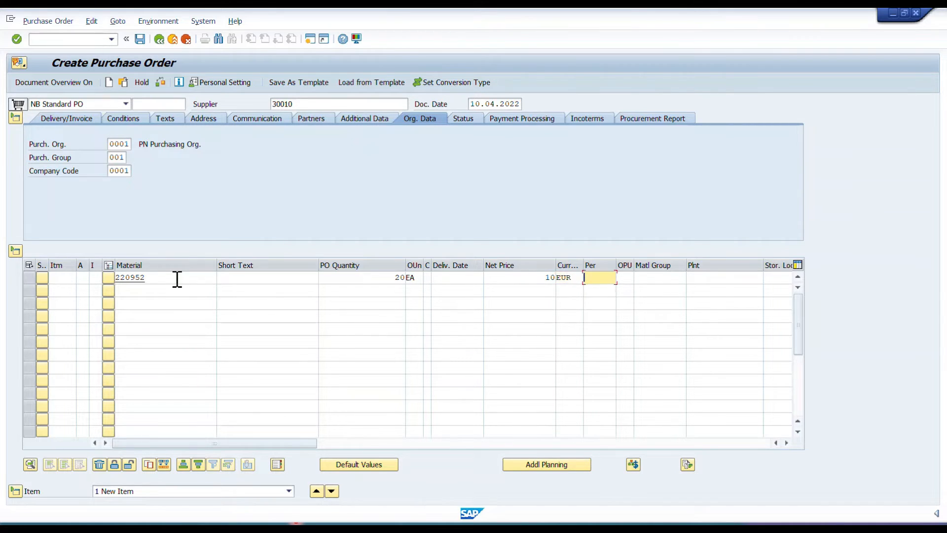
type("0001")
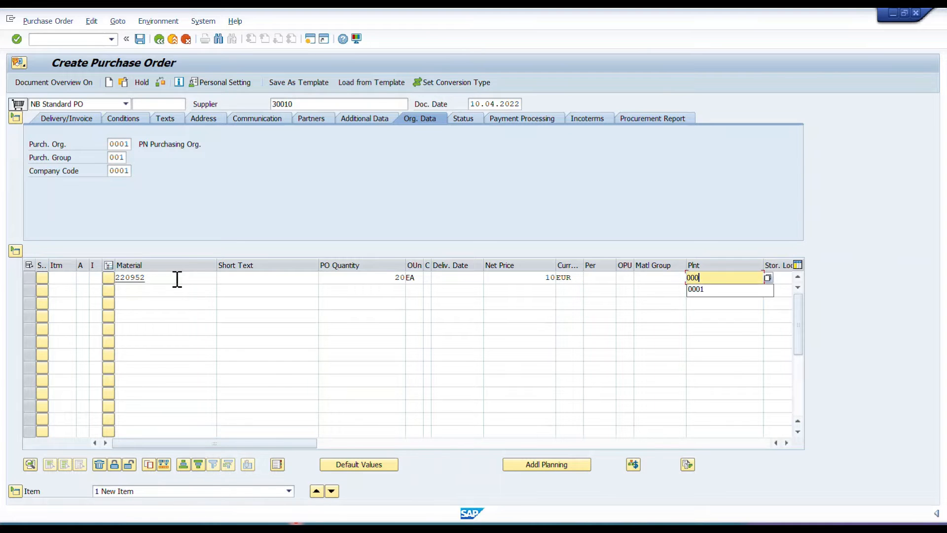
key("Tab")
type("0001")
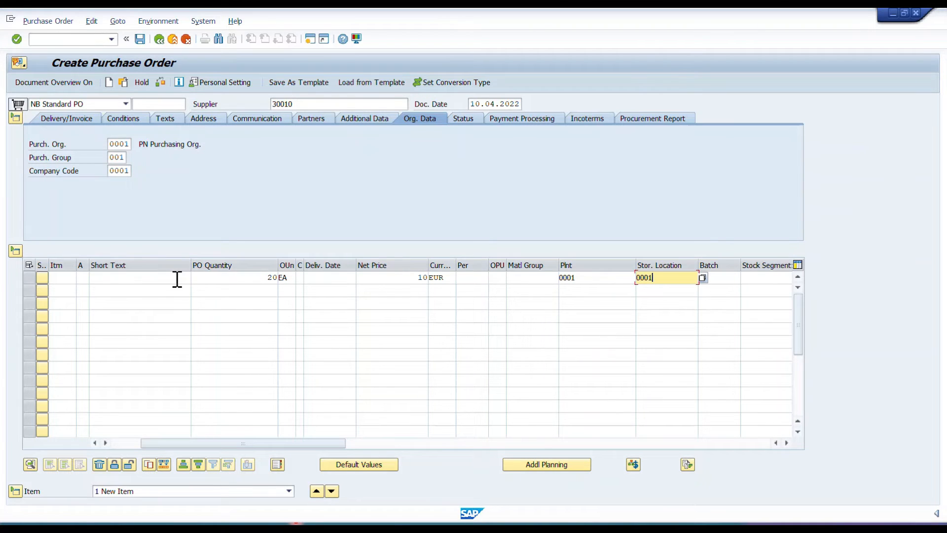
key("Return")
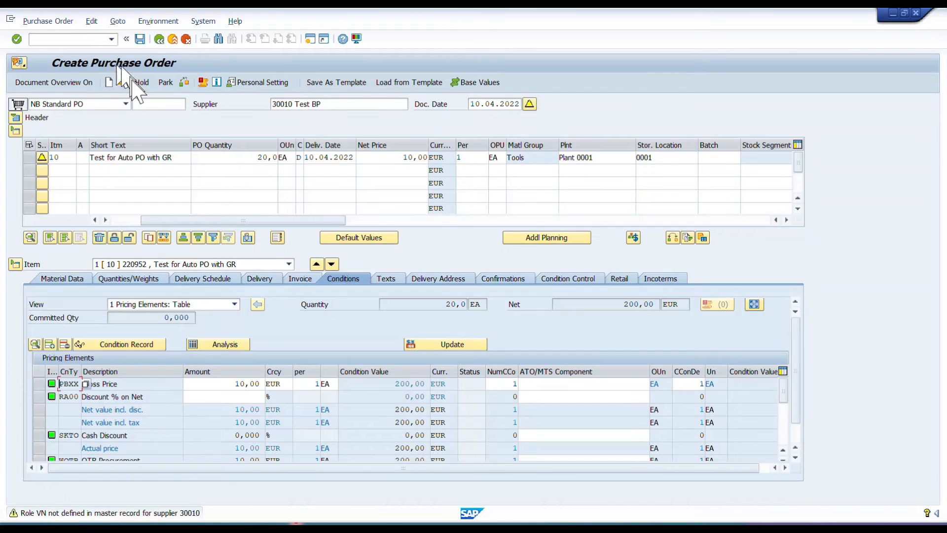
Check and save the purchase order, and copy its number from the document selection dialog.
left_click(184, 81)
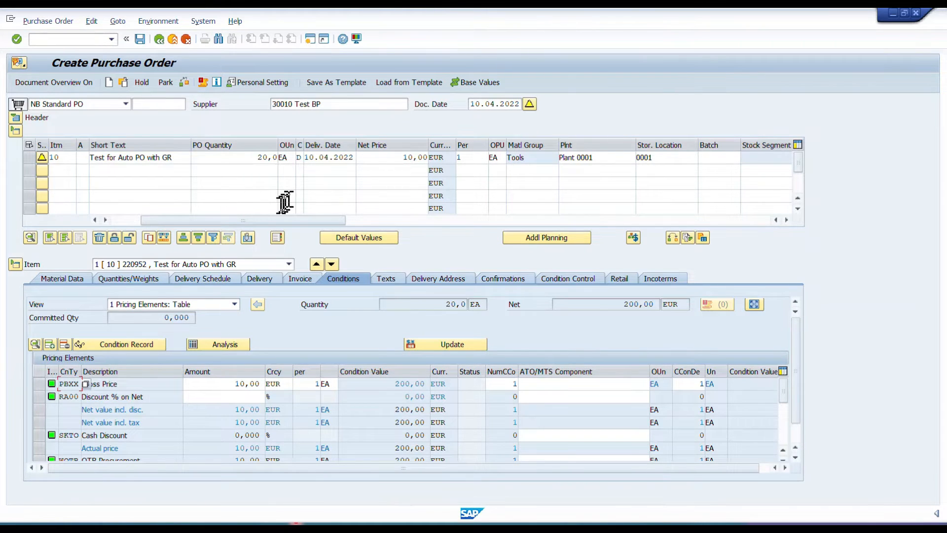
left_click(140, 39)
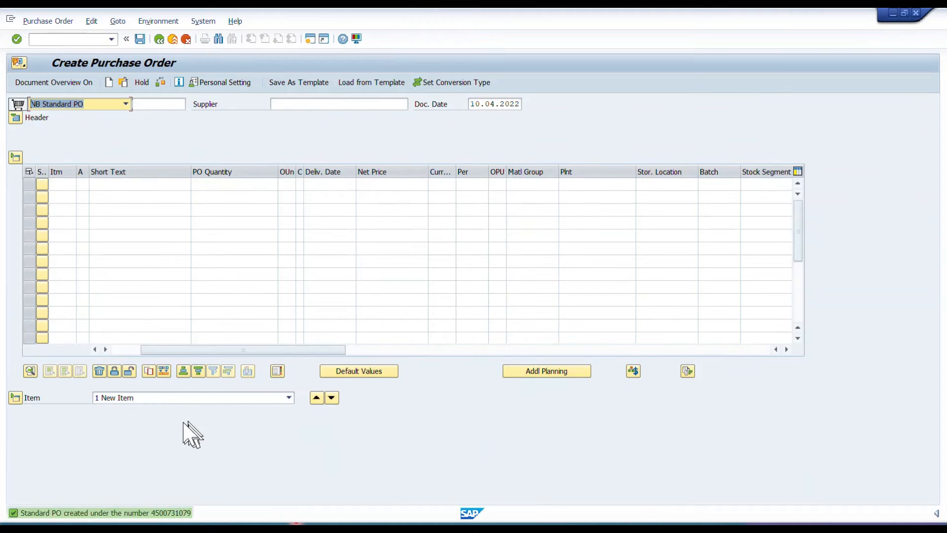
left_click(123, 82)
key("ctrl+c")
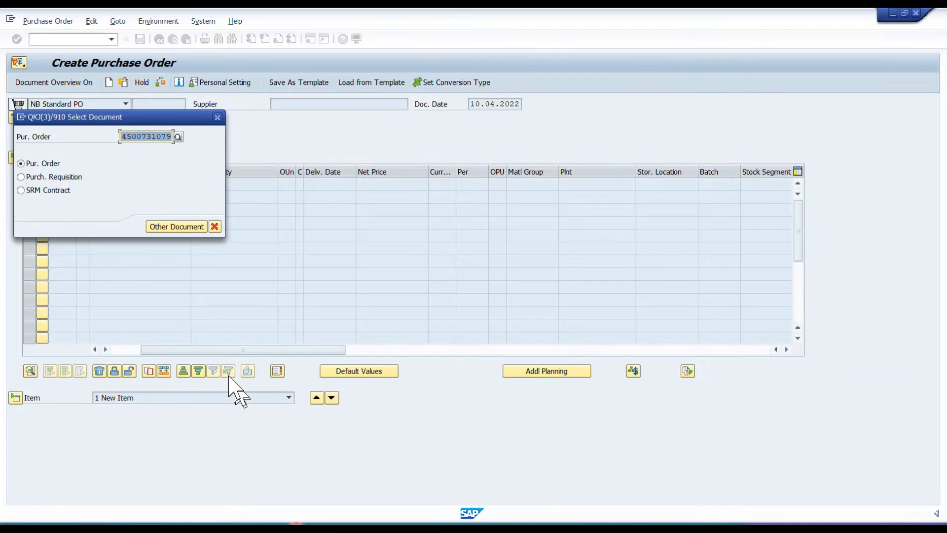
left_click(170, 137)
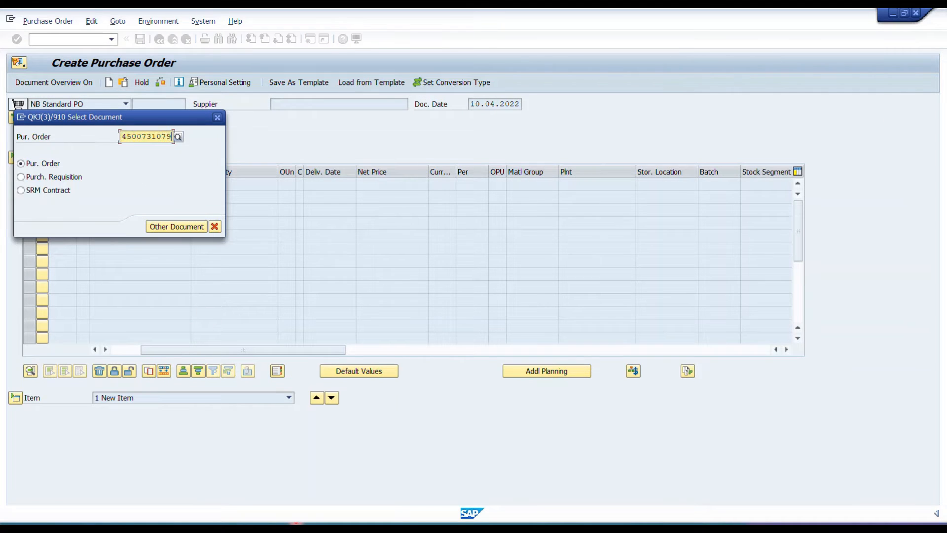
key("Return")
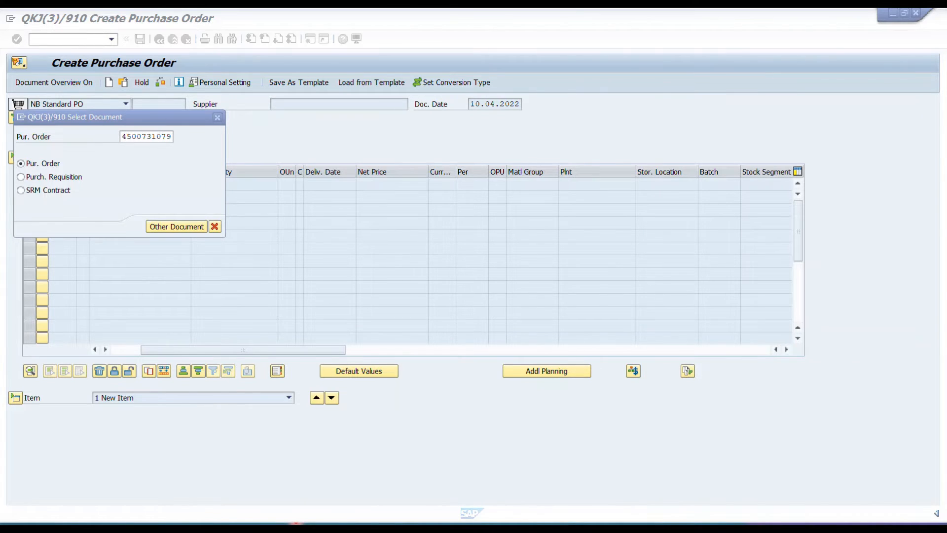
left_click(218, 117)
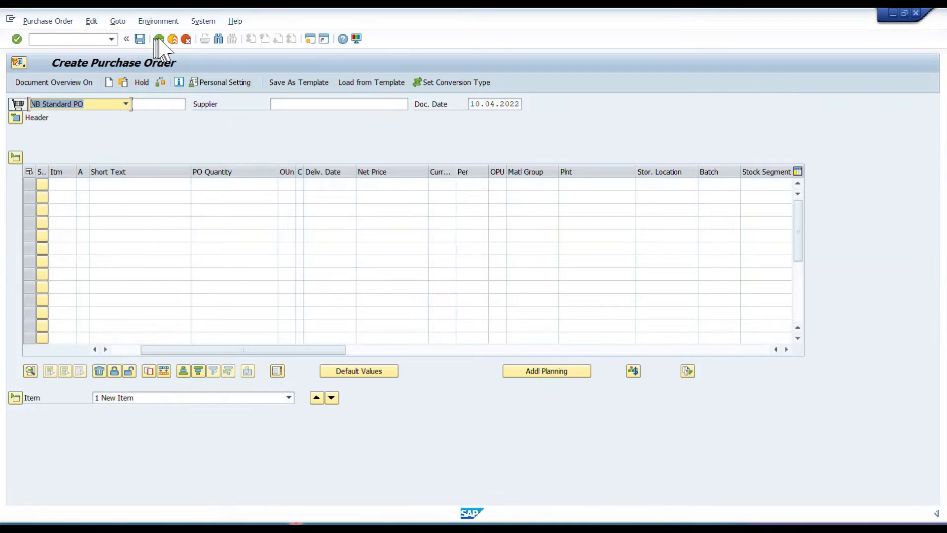
Leave purchase order creation and start transaction MIGO with A01 Goods Receipt for R01 Purchase Order.
left_click(159, 39)
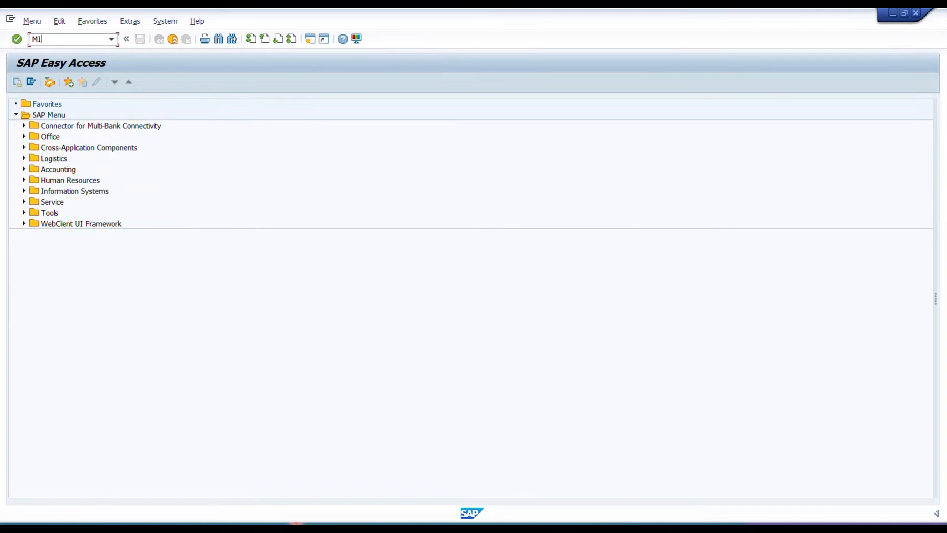
type("MIGO")
key("Return")
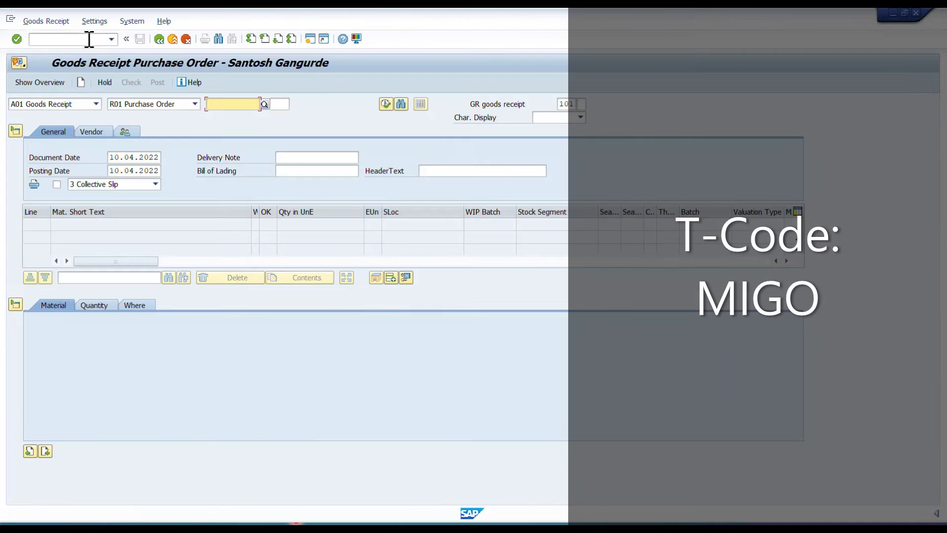
left_click(78, 104)
left_click(59, 115)
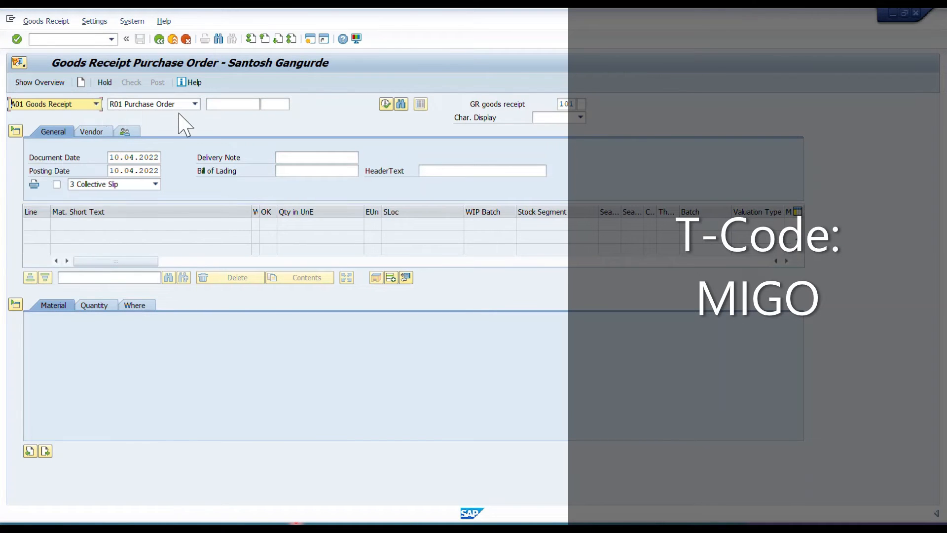
left_click(181, 105)
left_click(142, 116)
Load the new purchase order into the goods receipt using the copied order number.
left_click(239, 101)
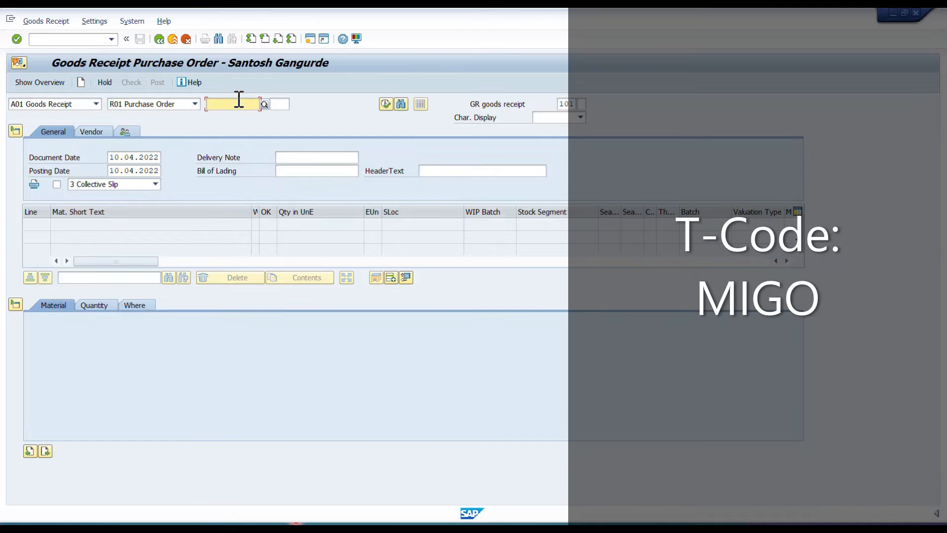
key("ctrl+v")
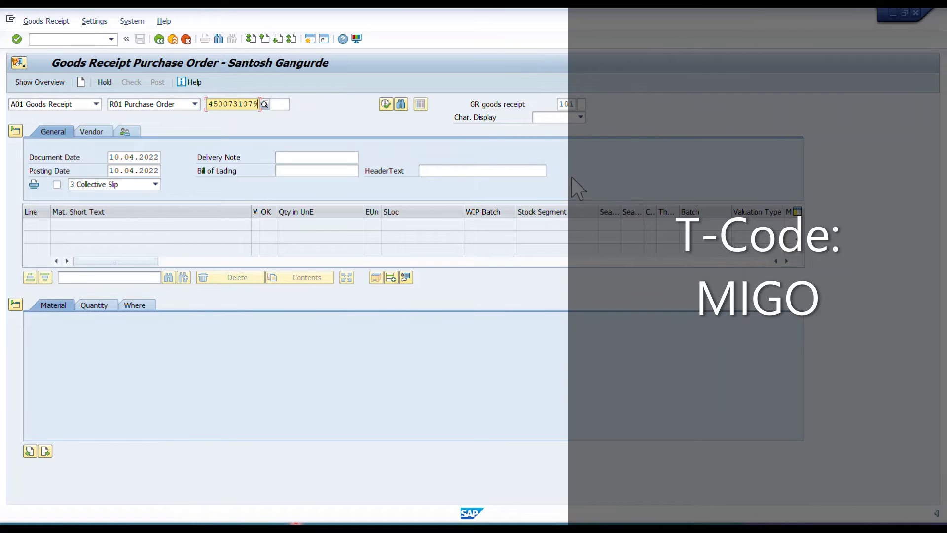
key("Return")
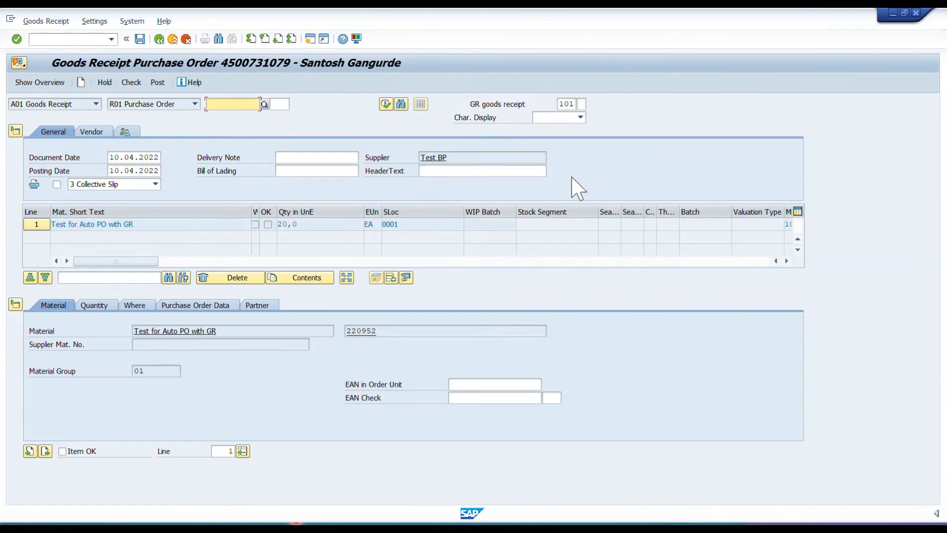
Set the quantity in delivery note to 5 EA for the goods receipt item.
left_click(98, 306)
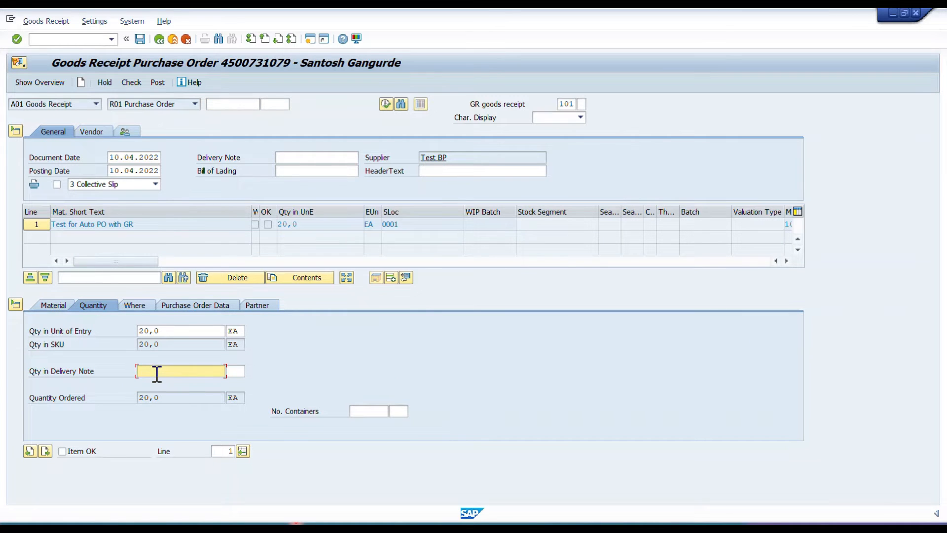
type("5")
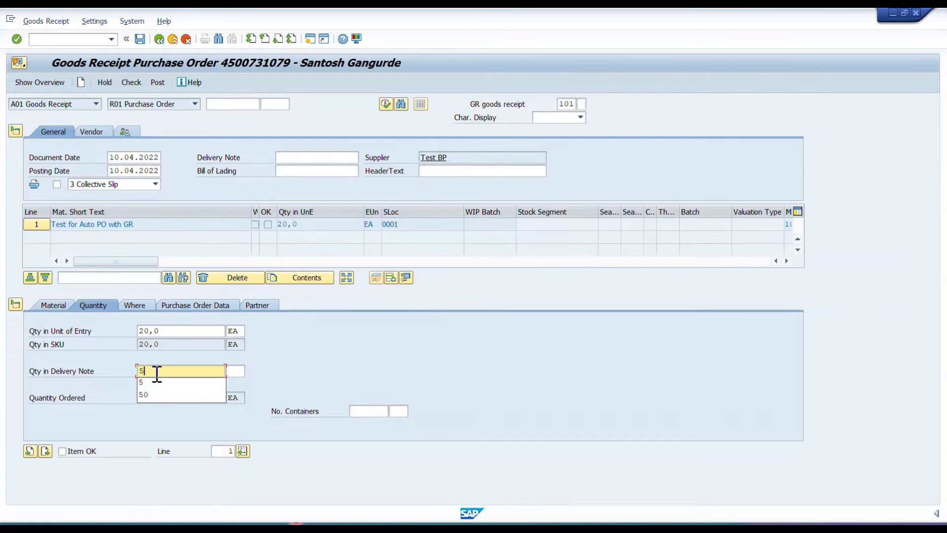
key("Tab")
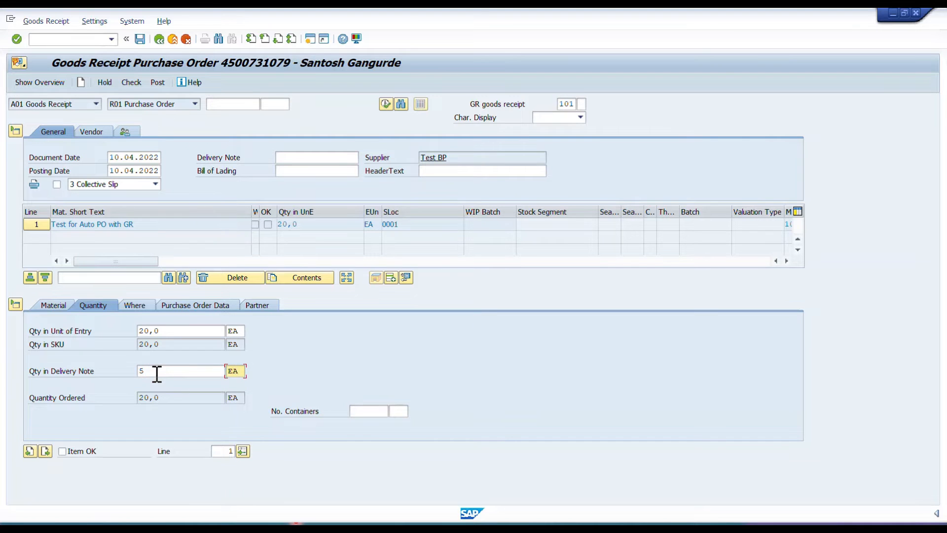
Mark the purchase order item as Item OK and display its plant and storage location details.
key("Return")
left_click(78, 450)
left_click(135, 306)
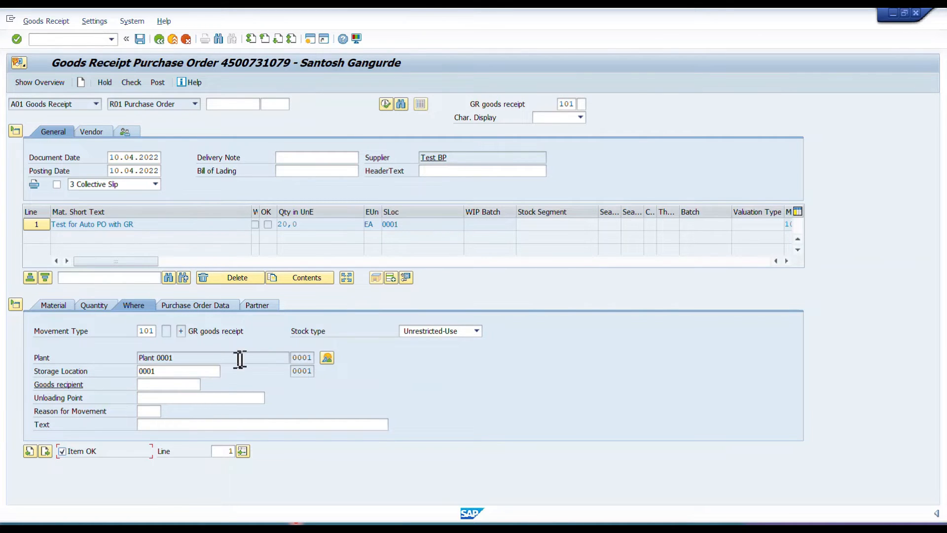
Add a non-ordered item to the goods receipt using the copied material Test for Auto PO with GR.
left_click(392, 277)
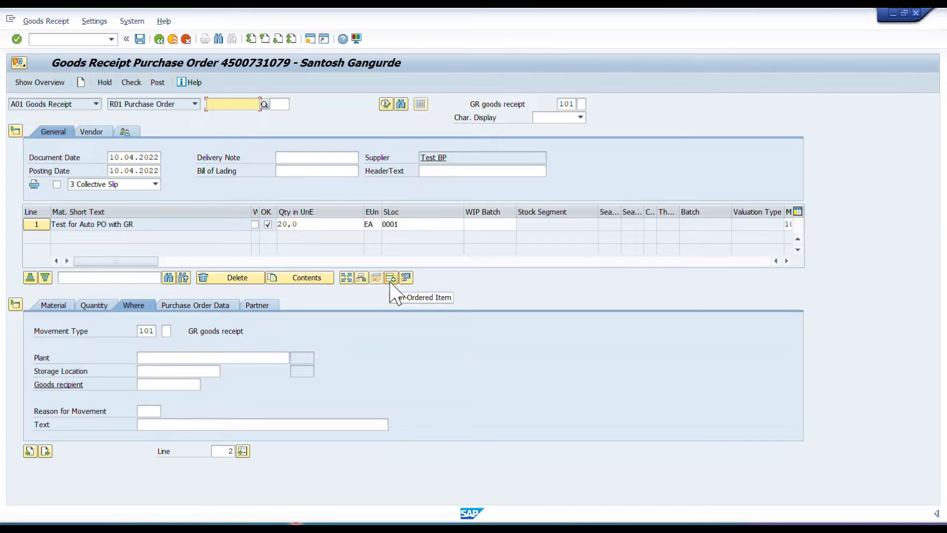
left_click(391, 283)
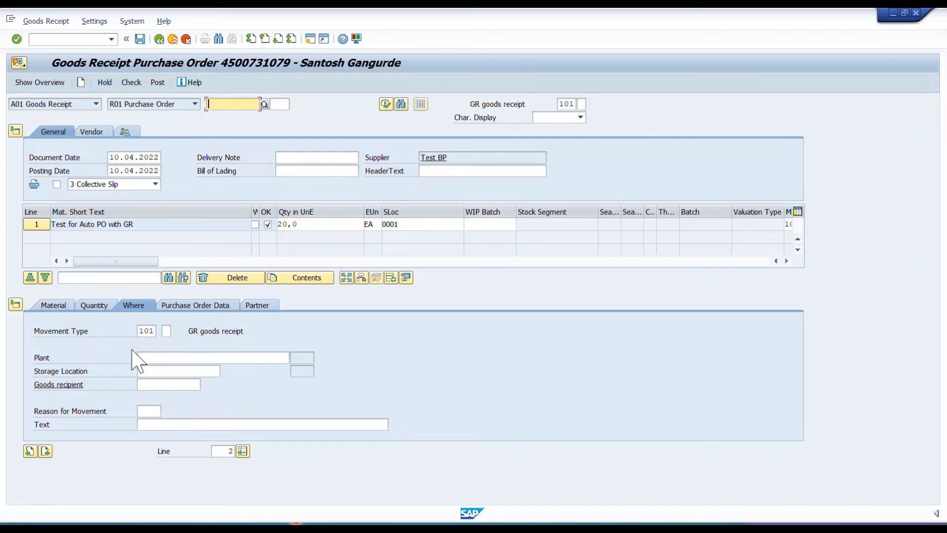
left_click(59, 307)
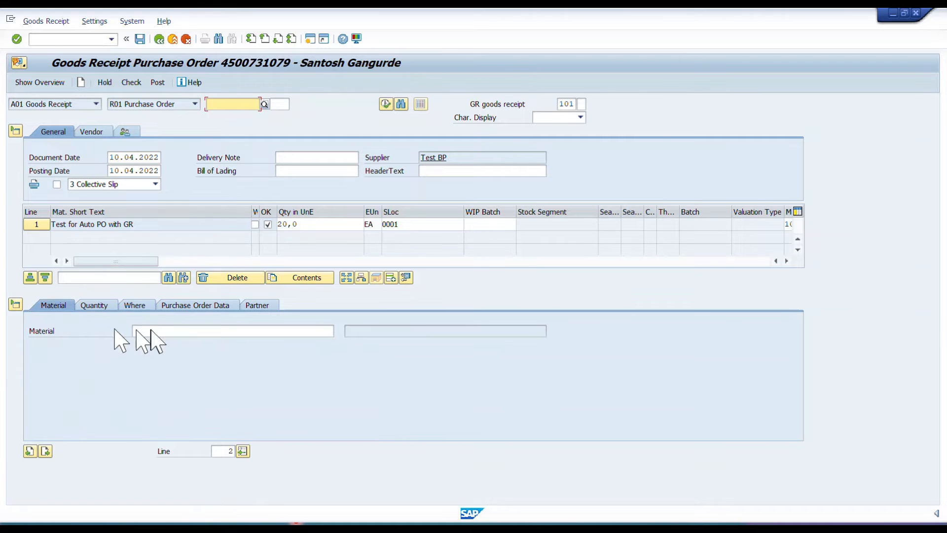
left_click(163, 330)
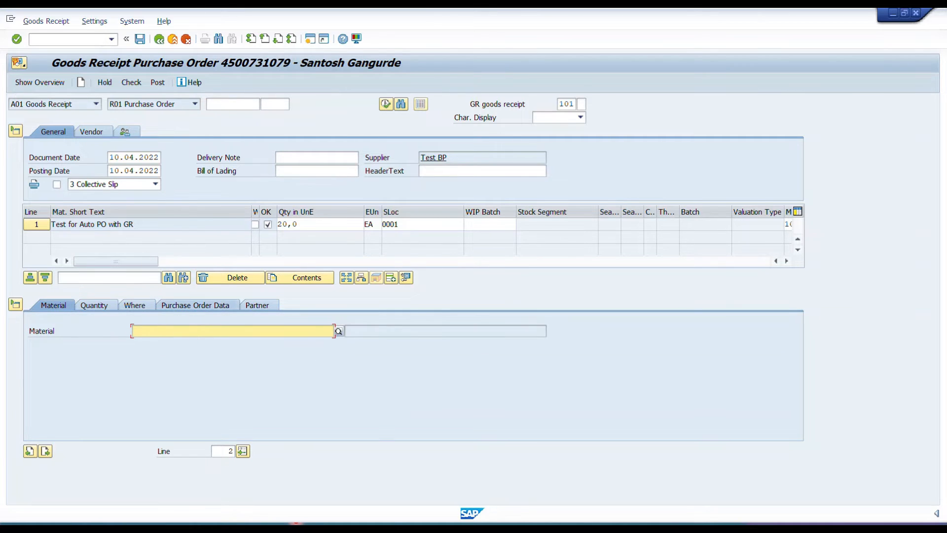
key("alt+Tab")
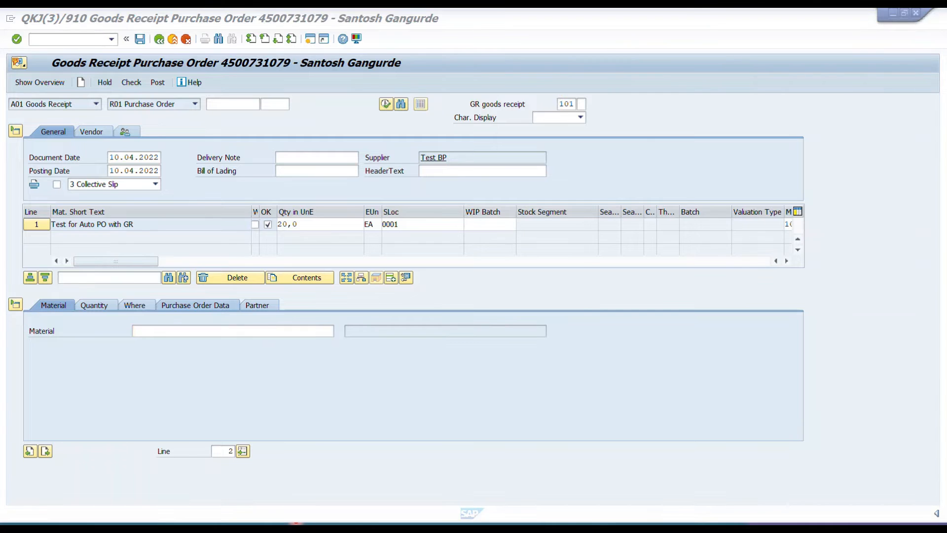
left_click(287, 330)
type("220952")
key("Return")
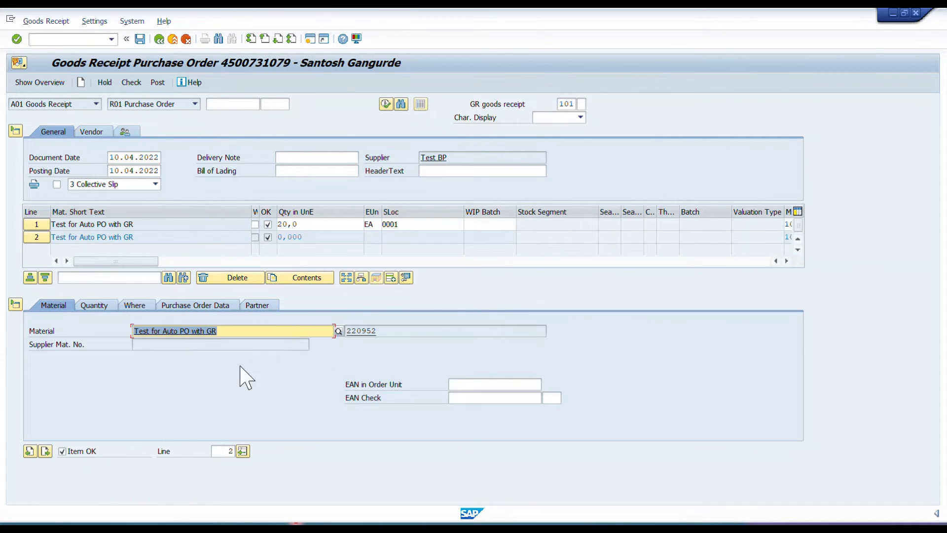
Set the quantity in unit of entry for the non-ordered item to 30 EA.
left_click(106, 306)
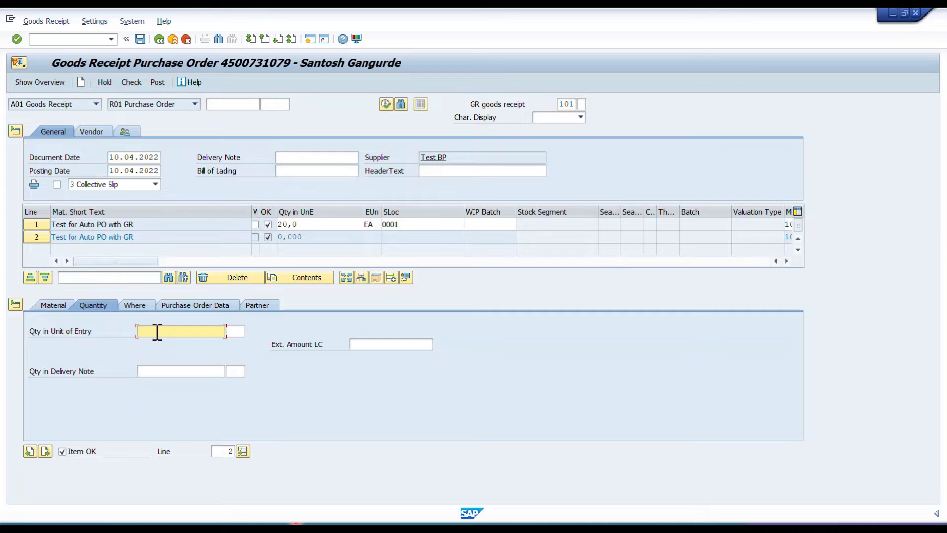
type("30")
key("Tab")
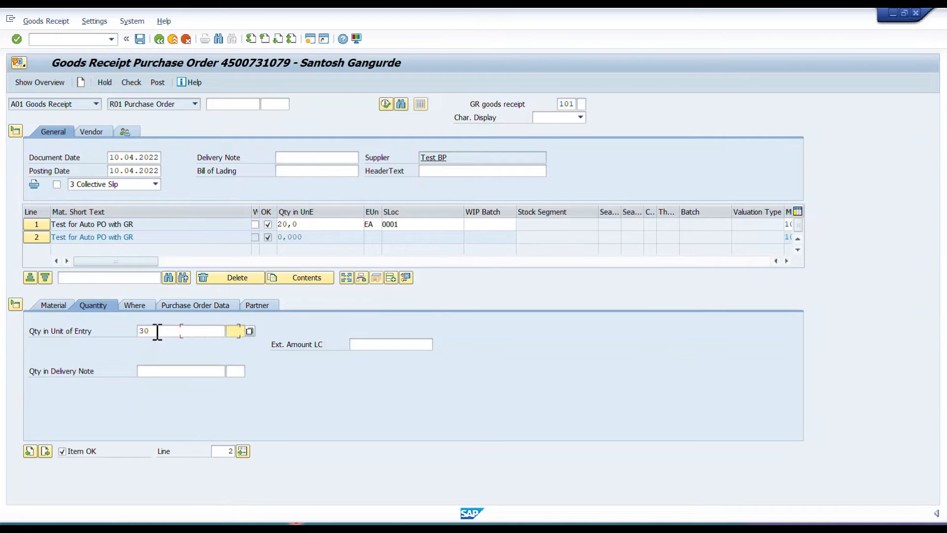
type("EA")
Assign plant 0001 and storage location 0001 to the non-ordered item on line 2.
left_click(135, 304)
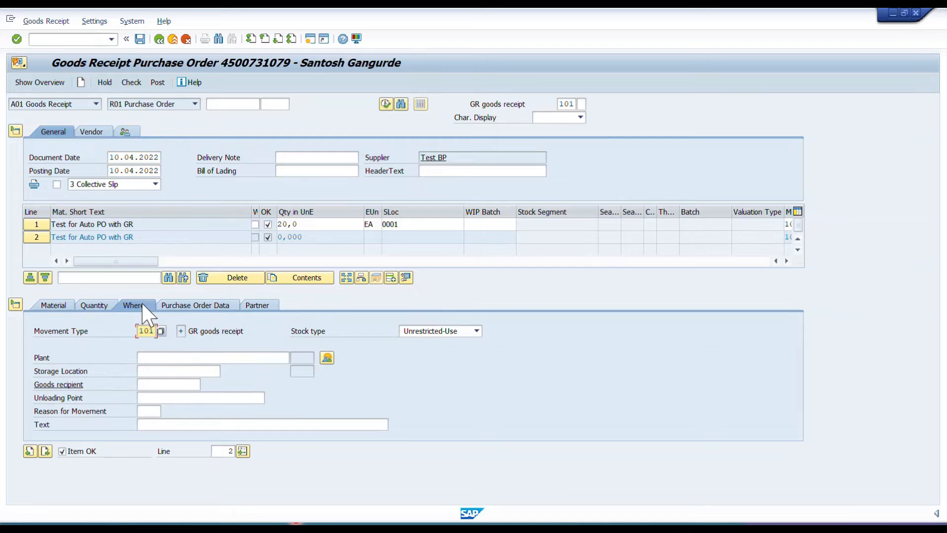
left_click(163, 357)
left_click(163, 371)
left_click(168, 371)
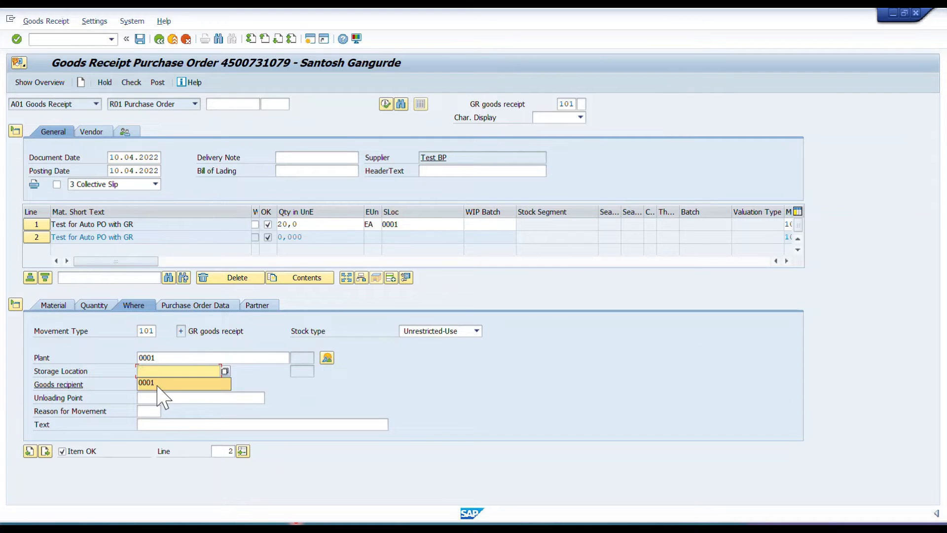
left_click(157, 384)
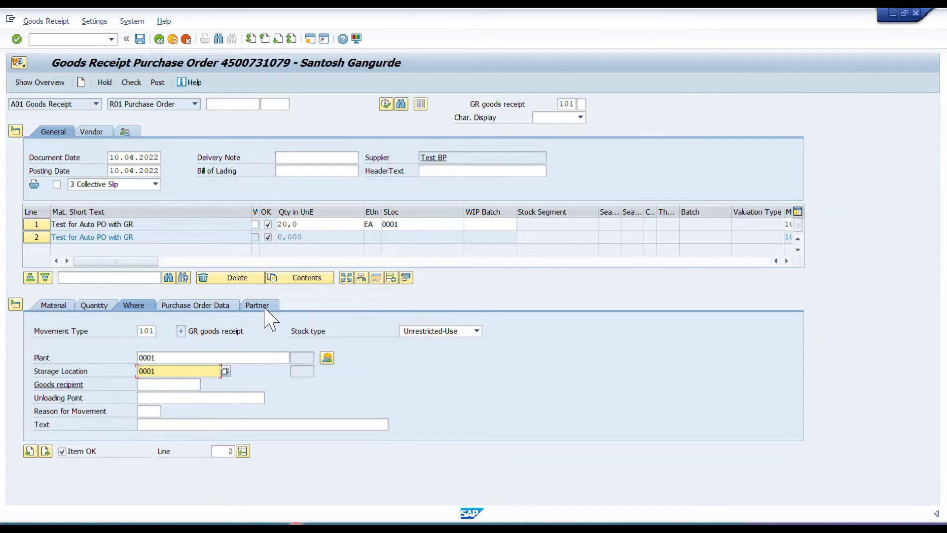
Assign the vendor Test BP as partner for the non-ordered item.
left_click(267, 306)
left_click(217, 331)
left_click(190, 341)
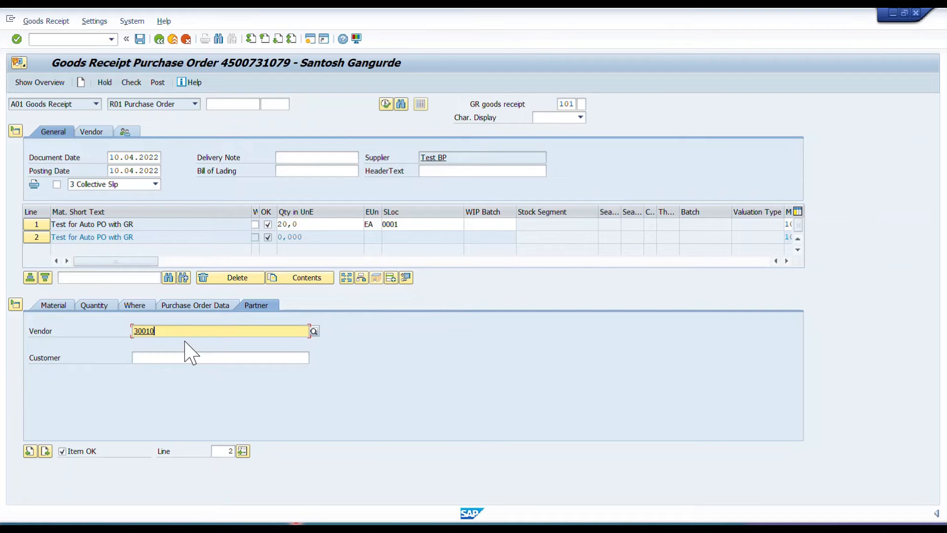
key("Return")
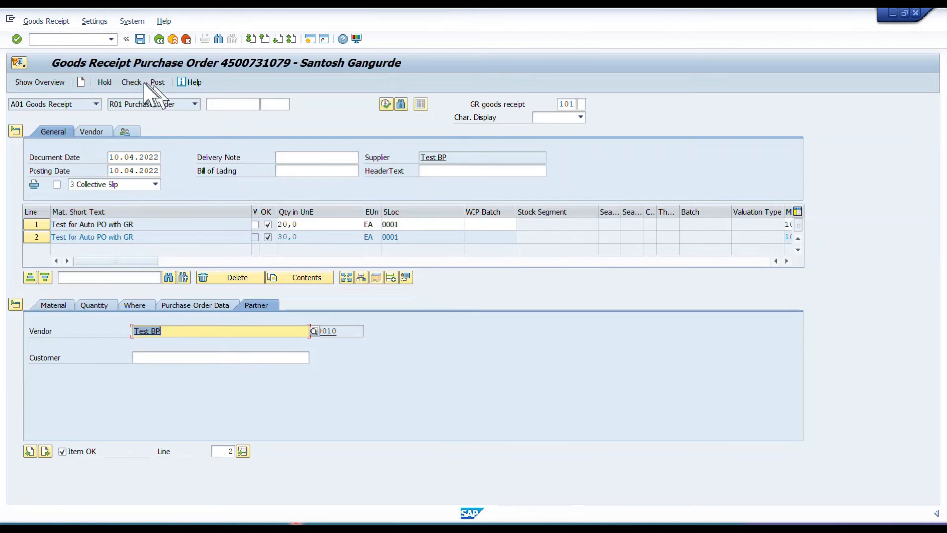
Check the goods receipt, review the message log against the configuration slide, and close the log.
left_click(135, 83)
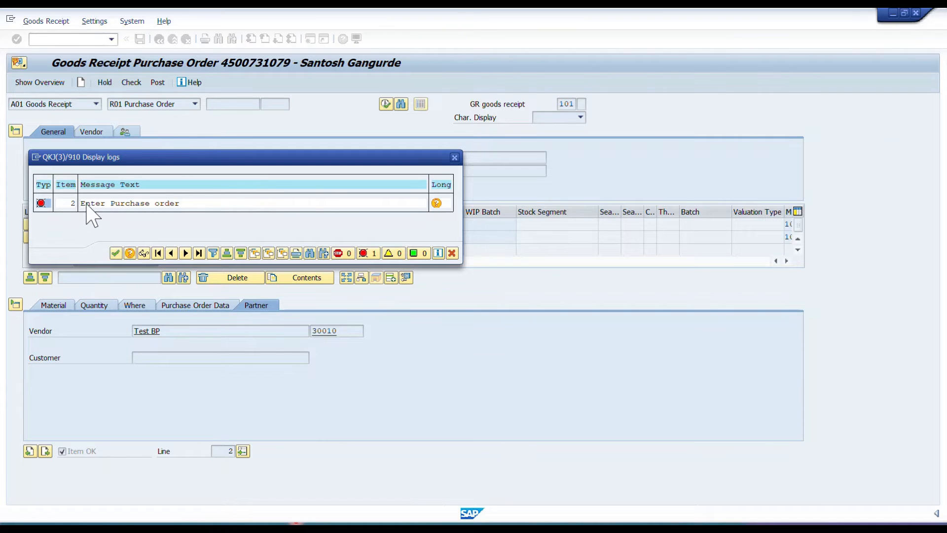
left_click_drag(86, 204, 111, 207)
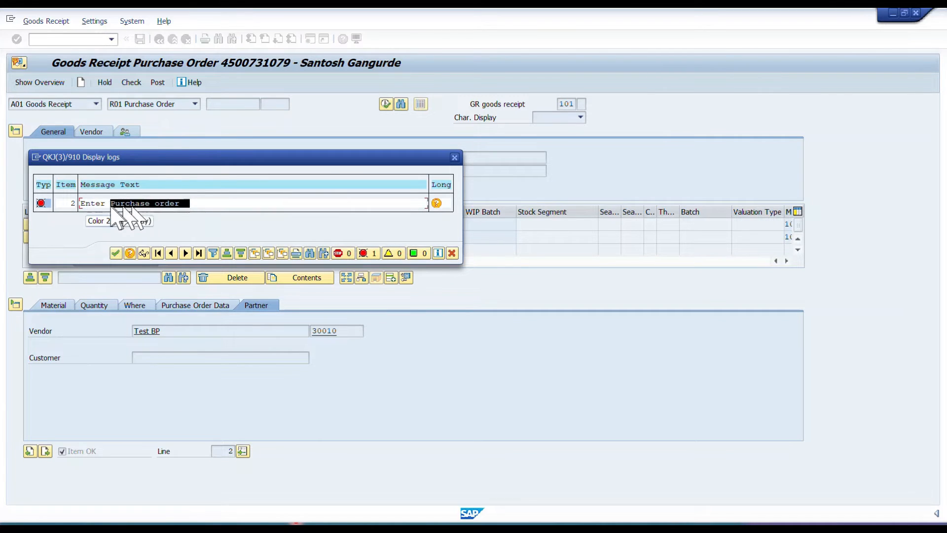
key("alt+Tab")
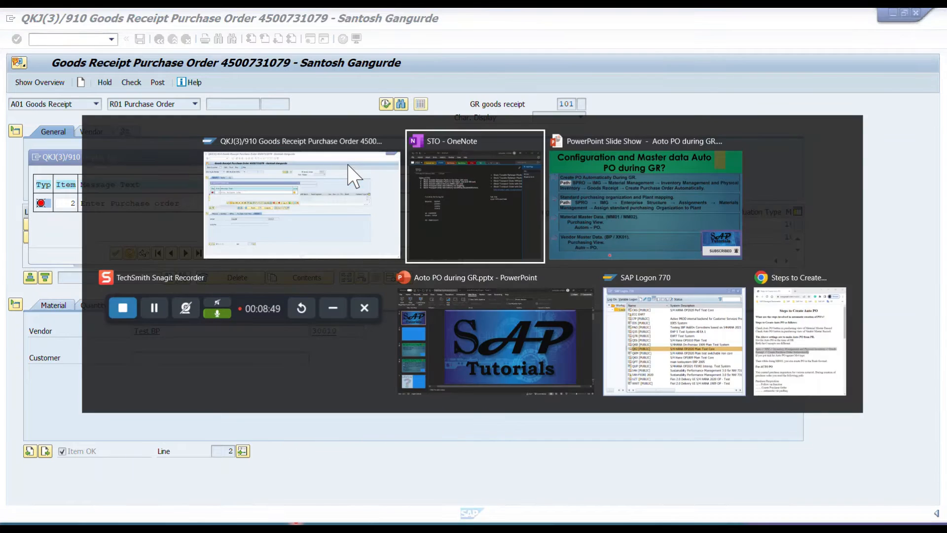
key("Tab")
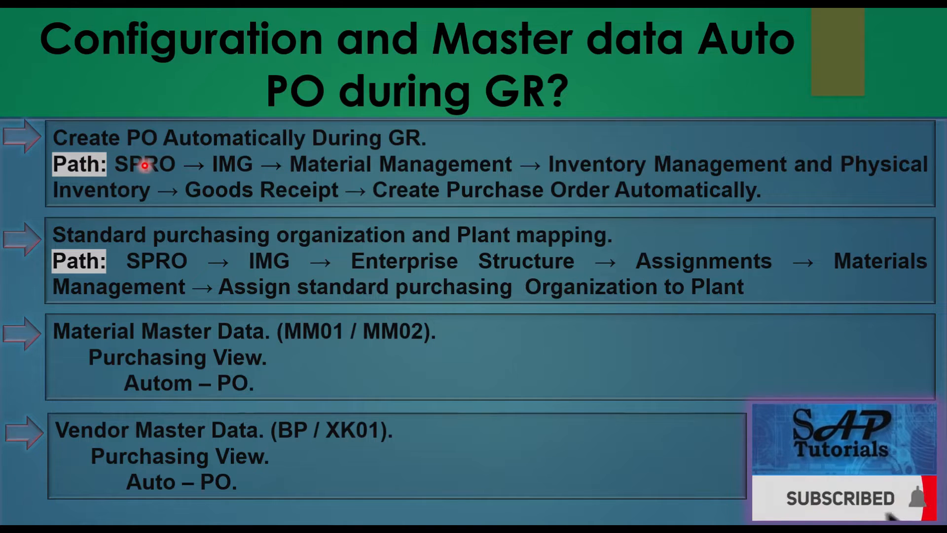
key("alt+Tab")
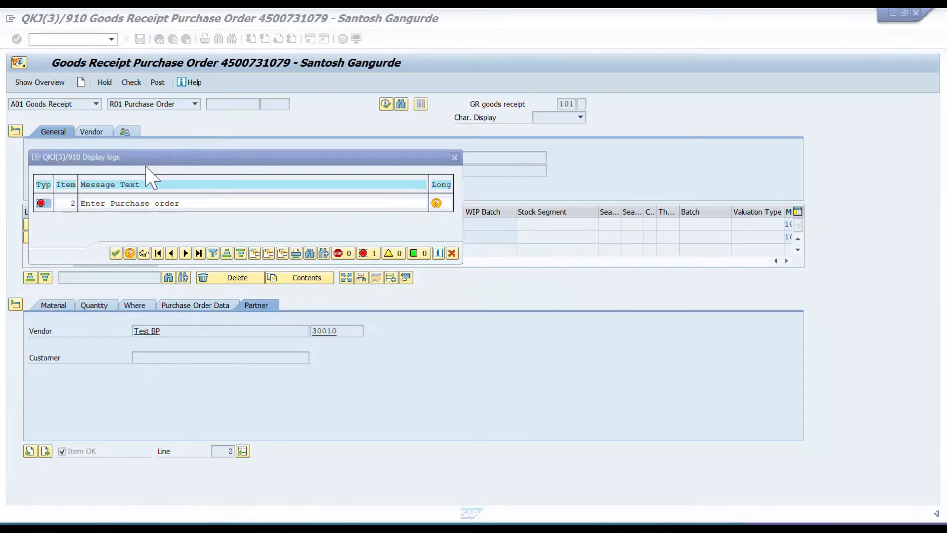
left_click(455, 157)
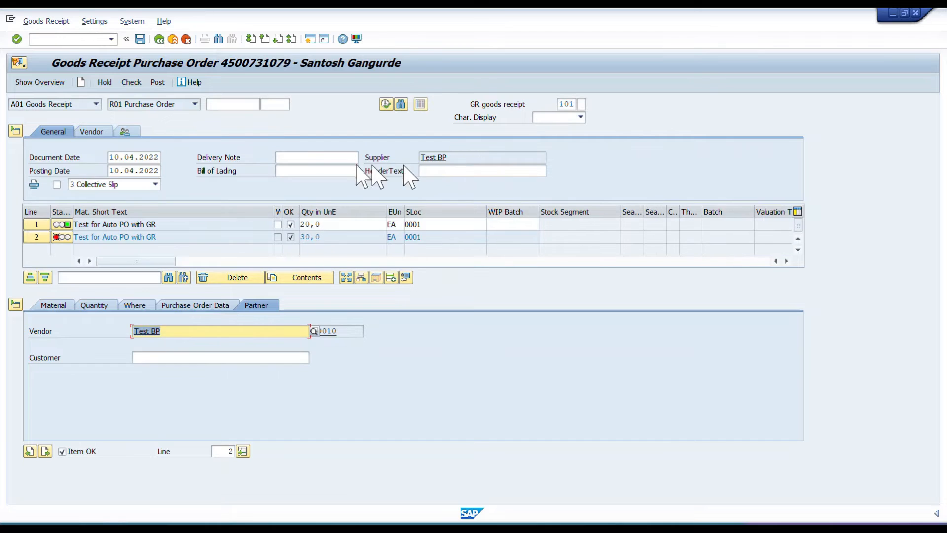
Leave the goods receipt without saving and open the SAP Reference IMG through transaction SPRO.
left_click(159, 39)
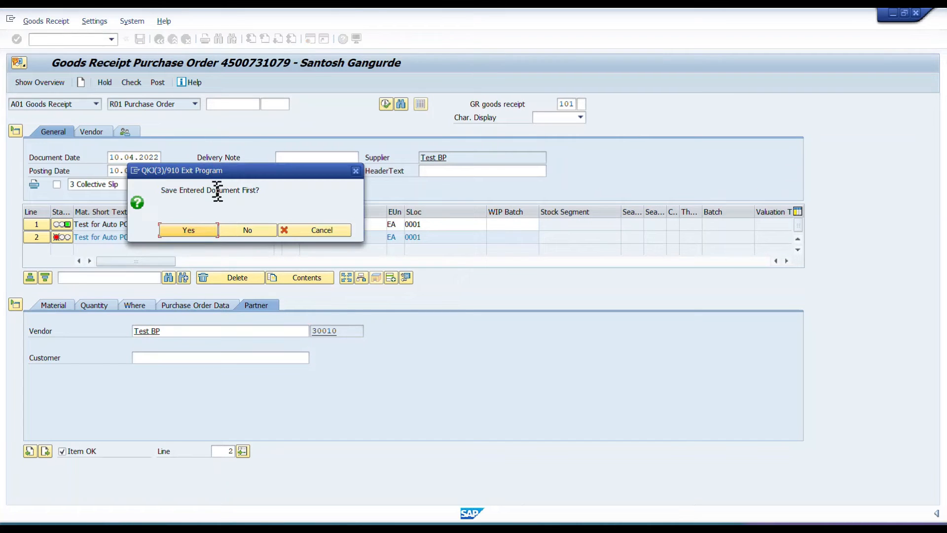
left_click(247, 230)
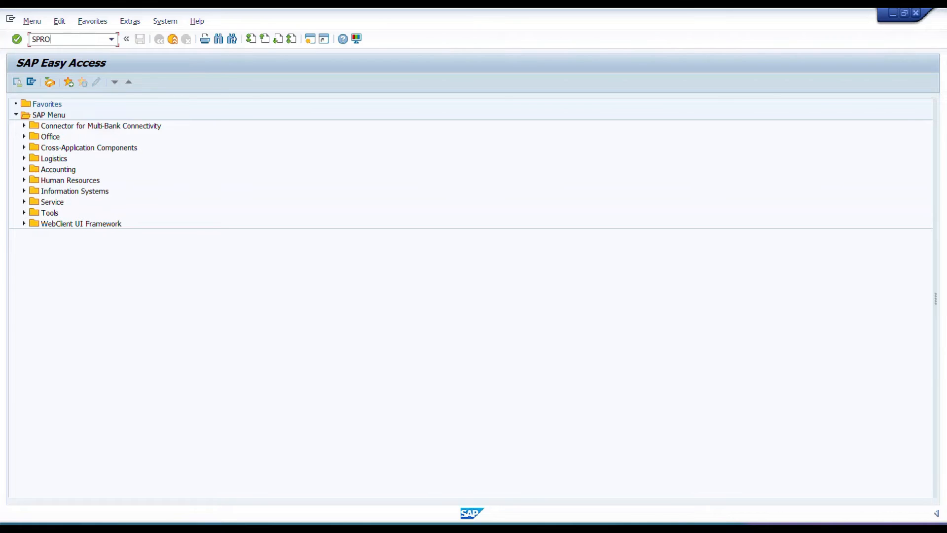
type("SPRO")
key("Return")
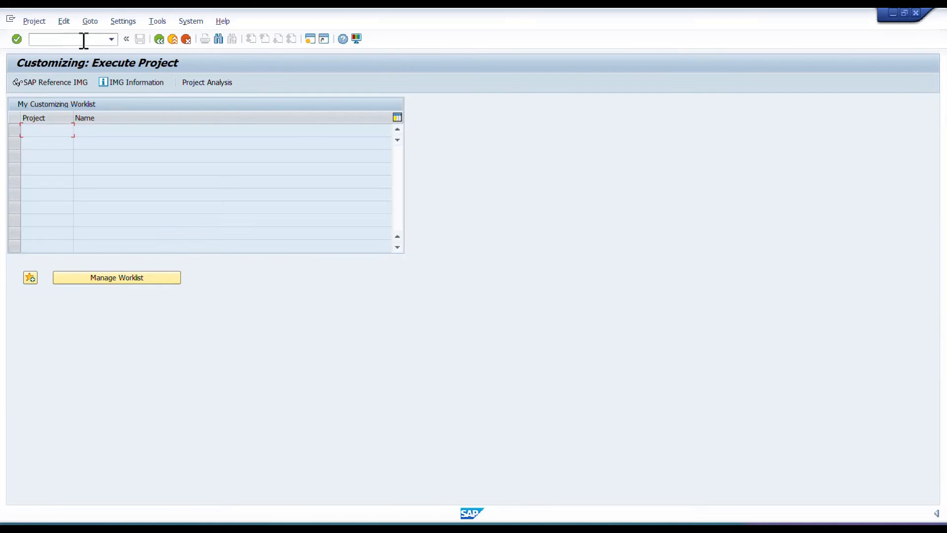
left_click(60, 82)
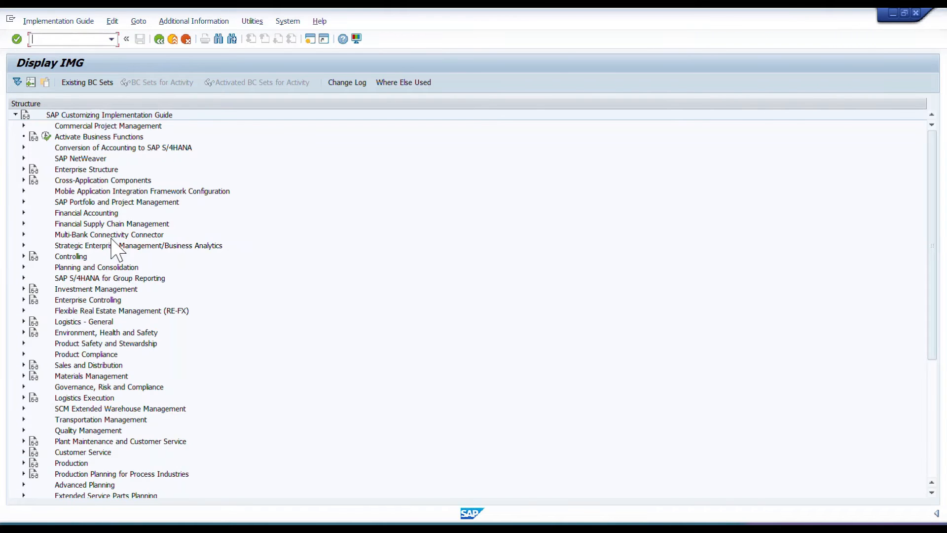
Open the Create Purchase Order Automatically activity for Goods Receipt within Materials Management, Inventory Management and Physical Inventory, comparing the path with the slide.
left_click(23, 376)
scroll(206, 336, "down", 5)
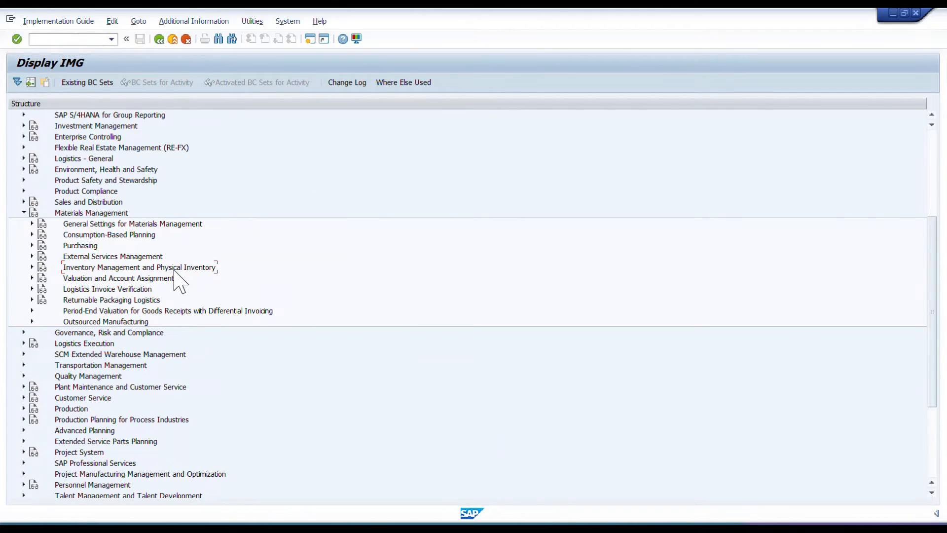
left_click(32, 267)
scroll(89, 274, "down", 3)
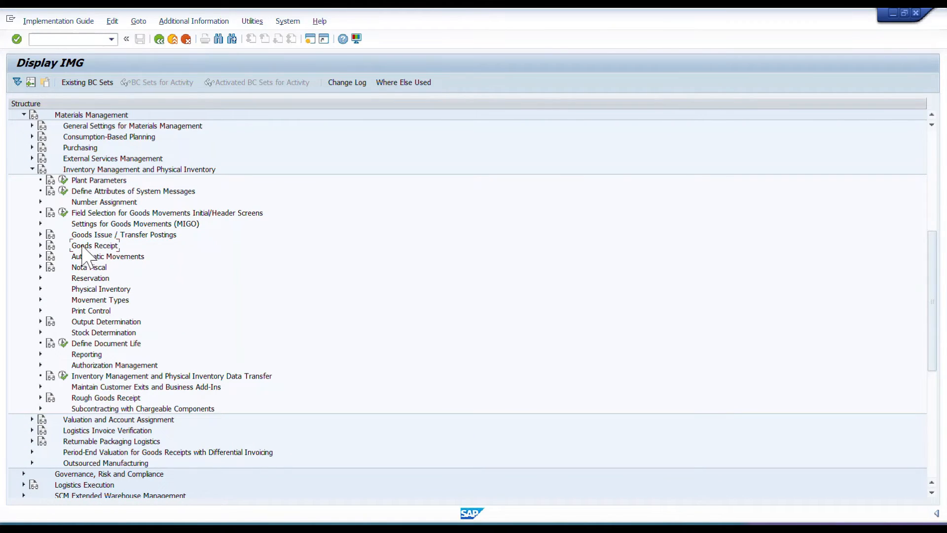
left_click(40, 246)
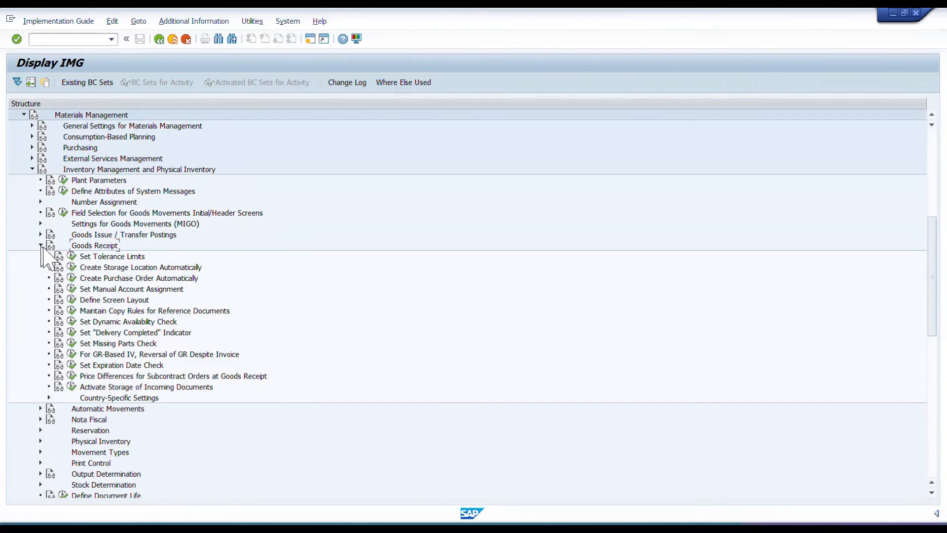
left_click(92, 278)
key("alt+Tab")
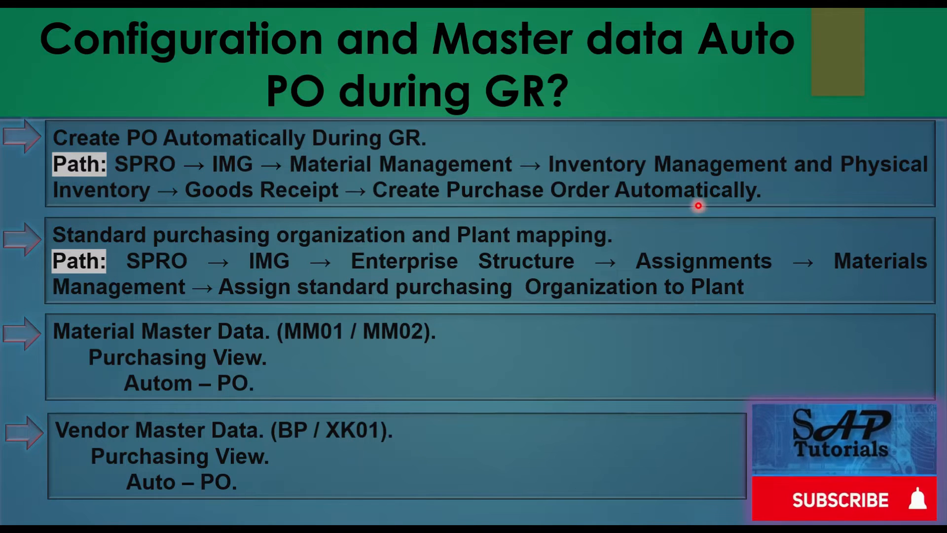
key("alt+Tab")
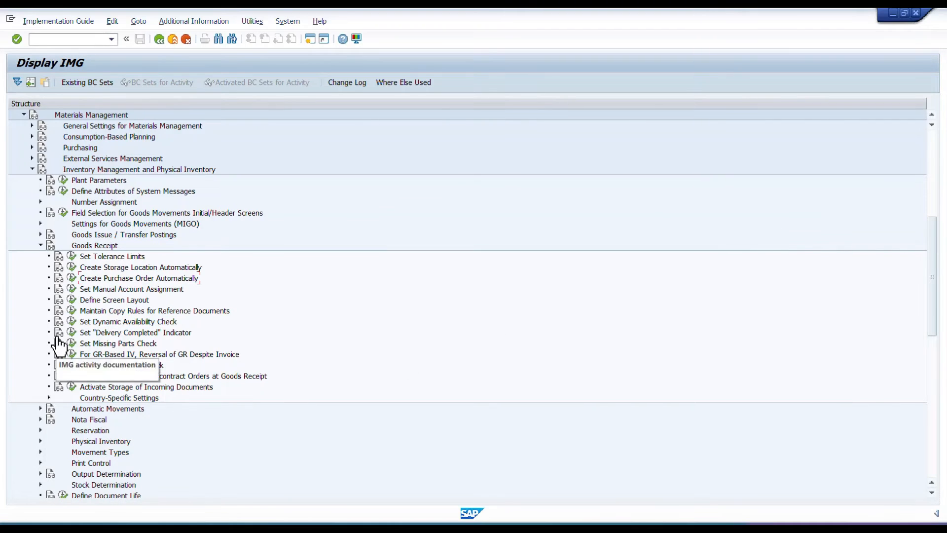
left_click(73, 279)
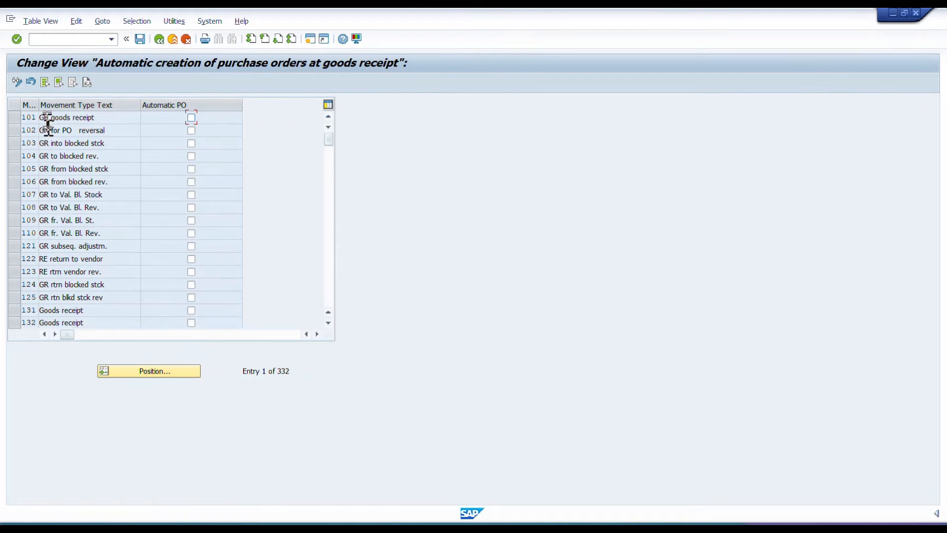
Enable Automatic PO for movement type 101 GR goods receipt, save the setting, and return to the IMG.
left_click_drag(38, 114, 53, 114)
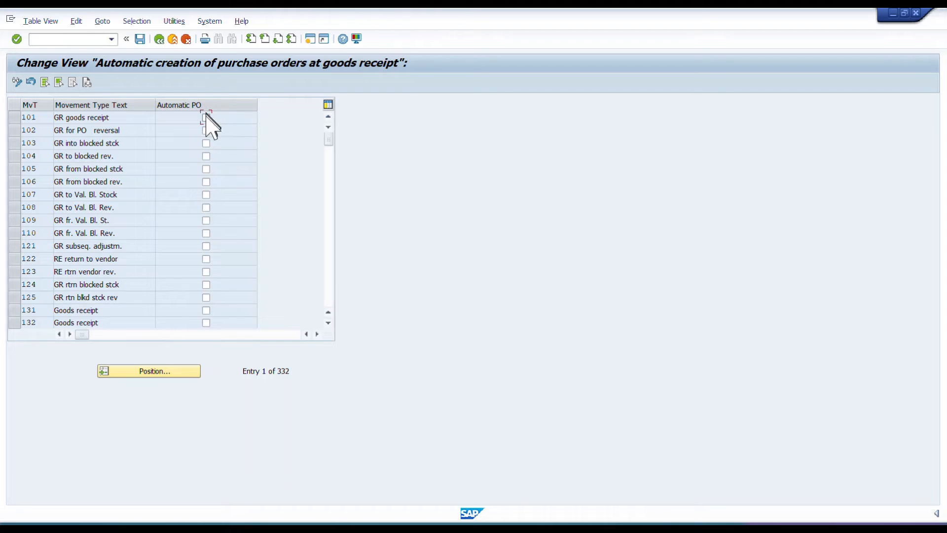
left_click(142, 41)
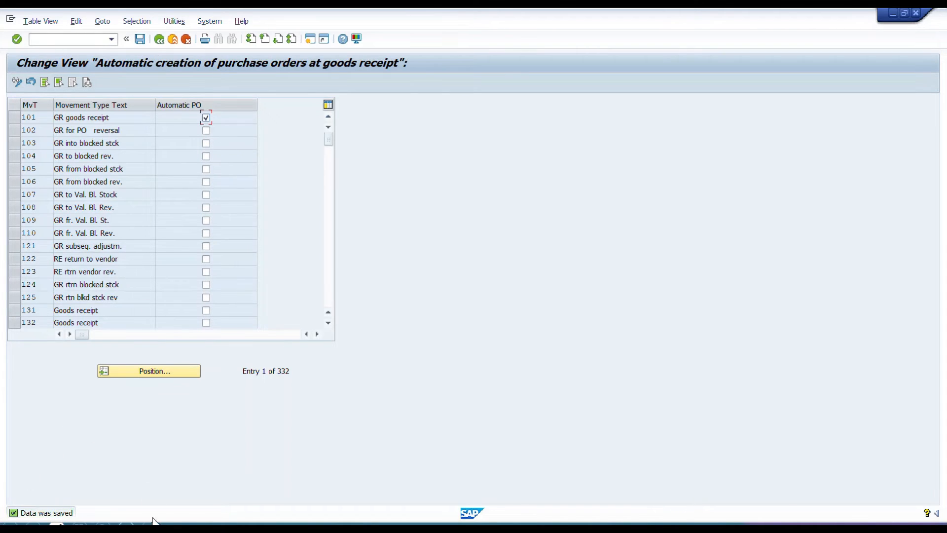
left_click(159, 39)
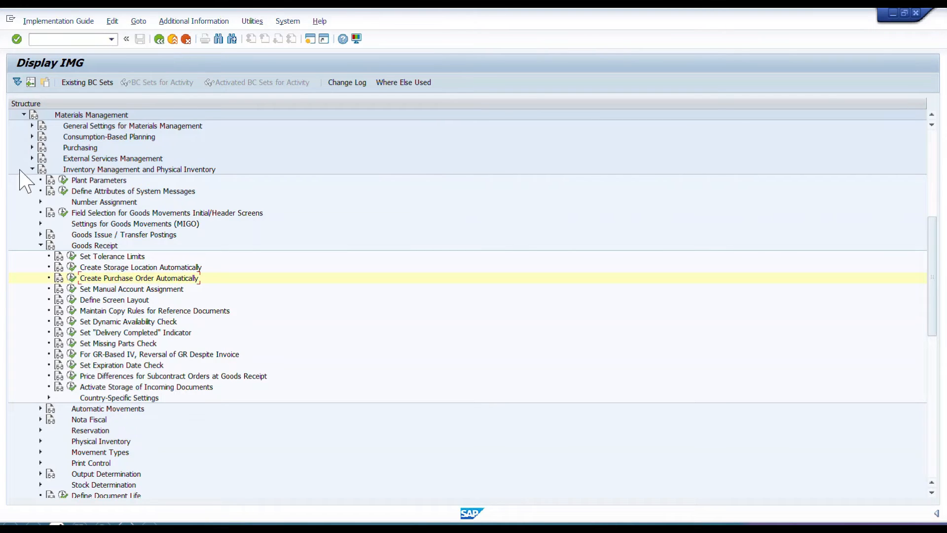
Check the configuration slide and open the Assign standard purchasing organization to plant activity under Enterprise Structure, Assignment, Materials Management.
key("alt+Tab")
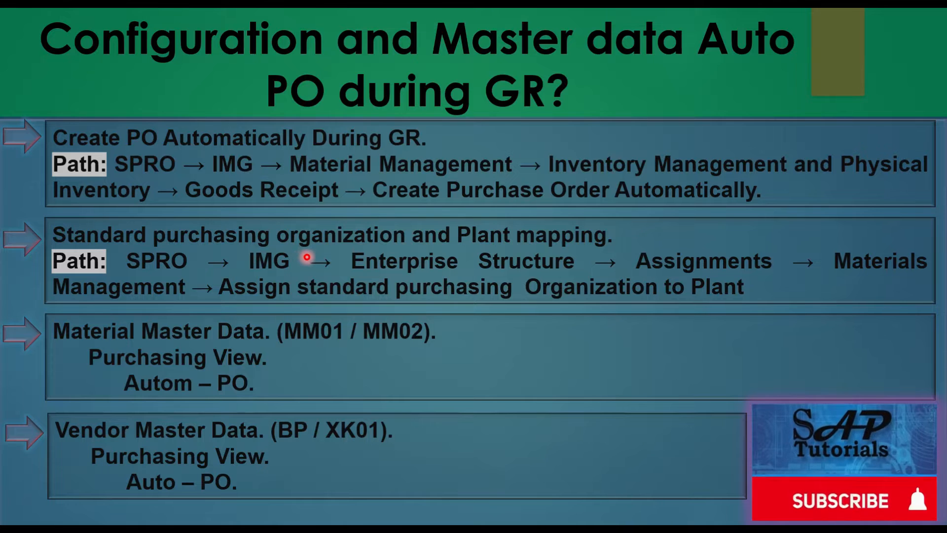
key("alt+Tab")
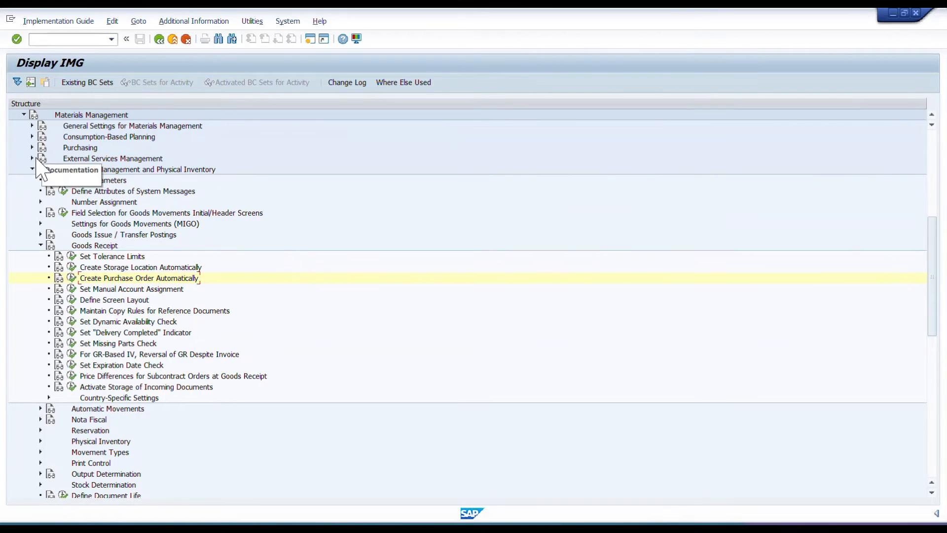
scroll(26, 173, "up", 2)
left_click(24, 170)
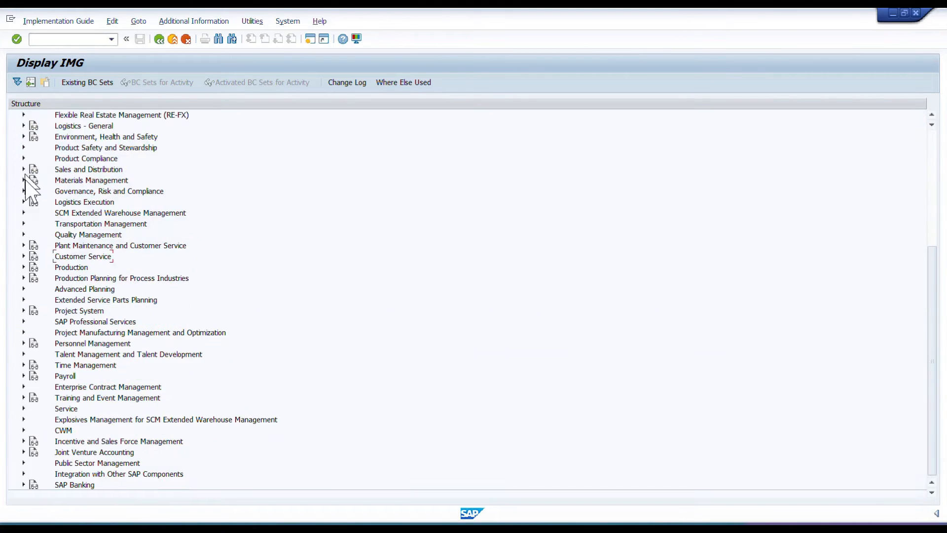
scroll(163, 288, "up", 7)
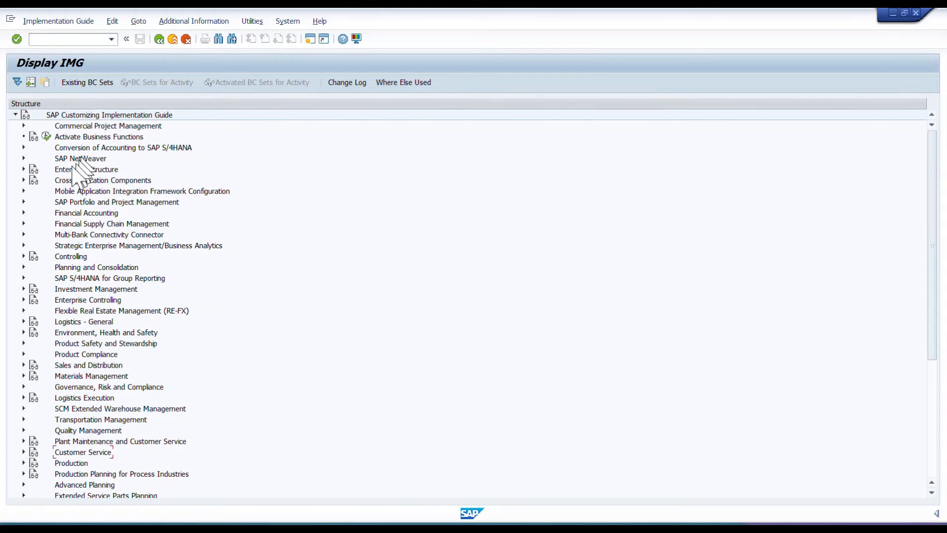
left_click(24, 169)
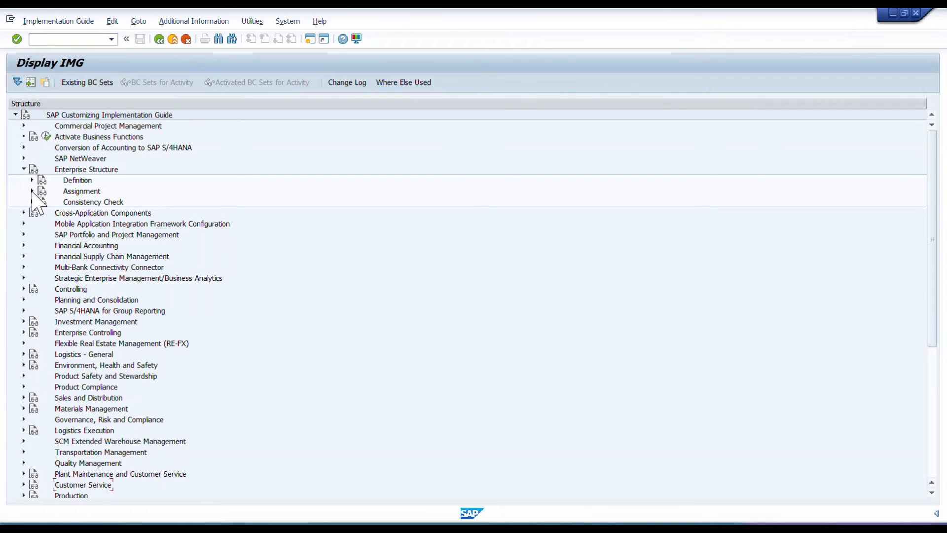
left_click(32, 191)
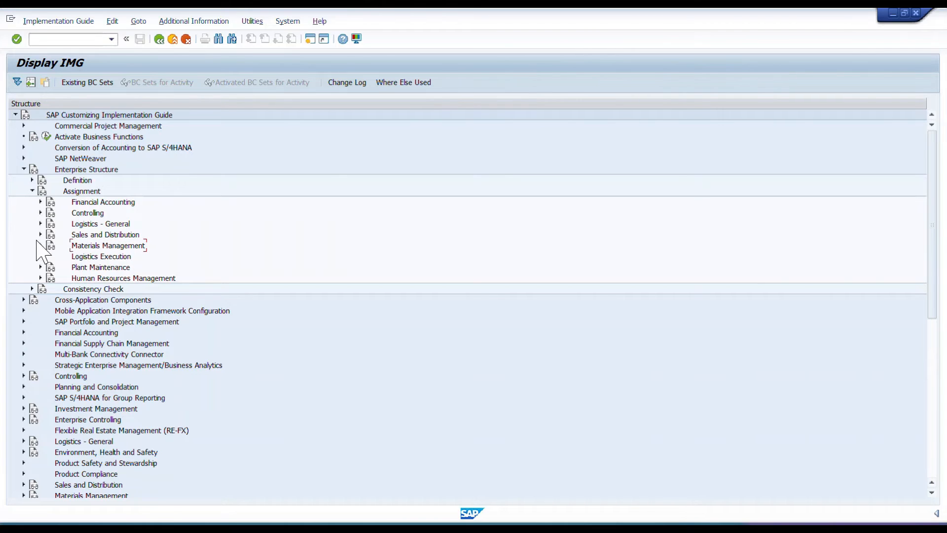
left_click(41, 245)
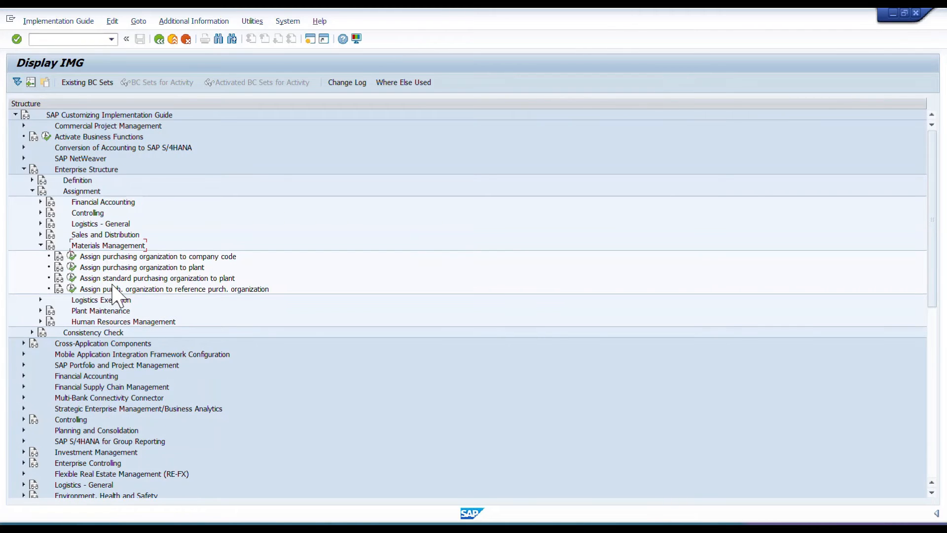
left_click(138, 278)
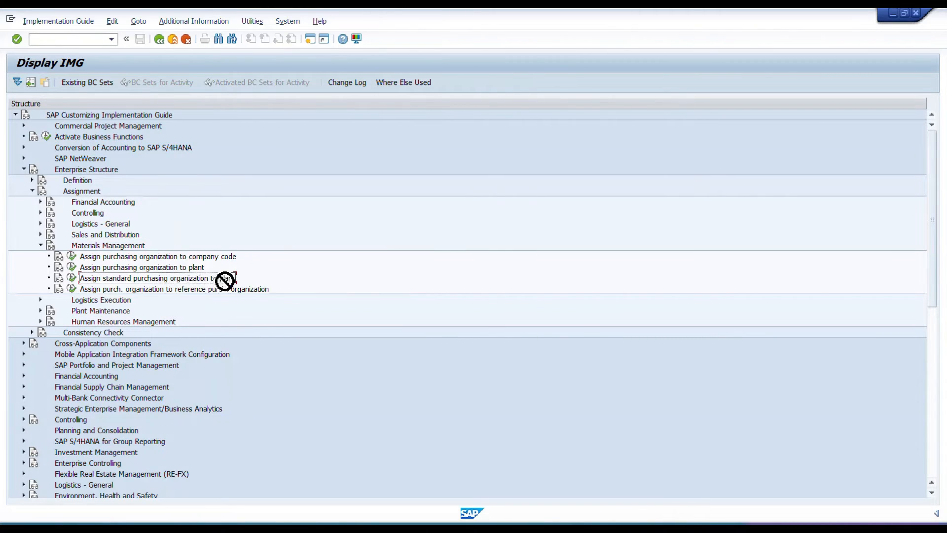
left_click(72, 278)
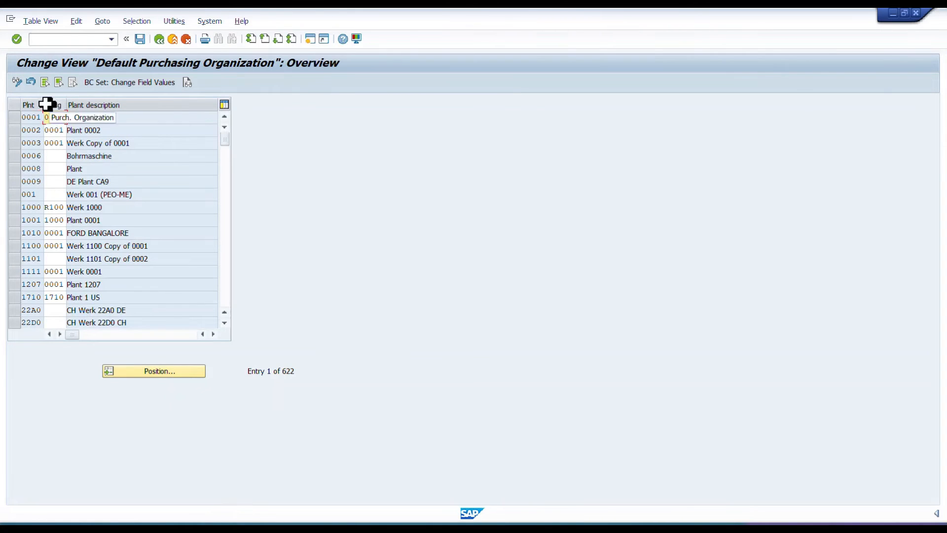
Widen the plant and purchasing organization columns, review the assignment for plant 0001, and return to the IMG.
left_click_drag(44, 104, 59, 104)
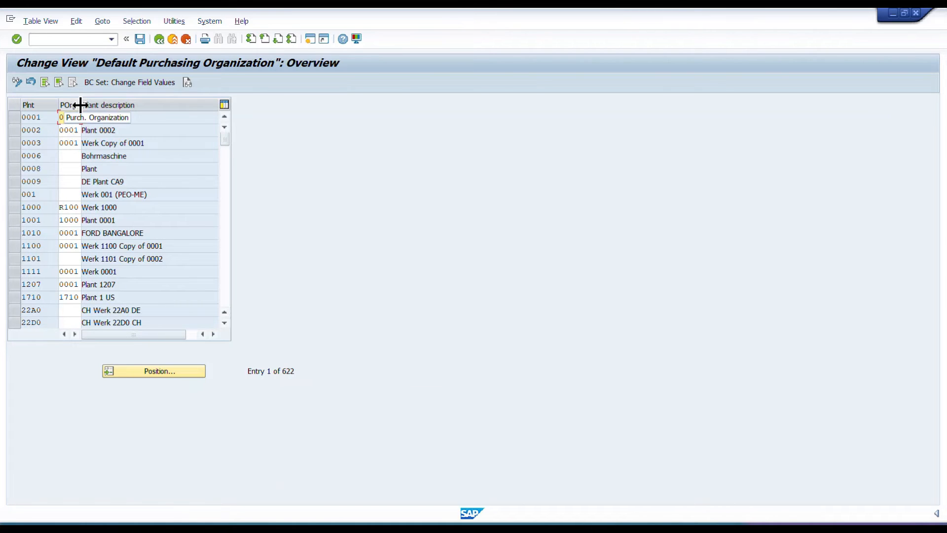
left_click_drag(81, 105, 107, 104)
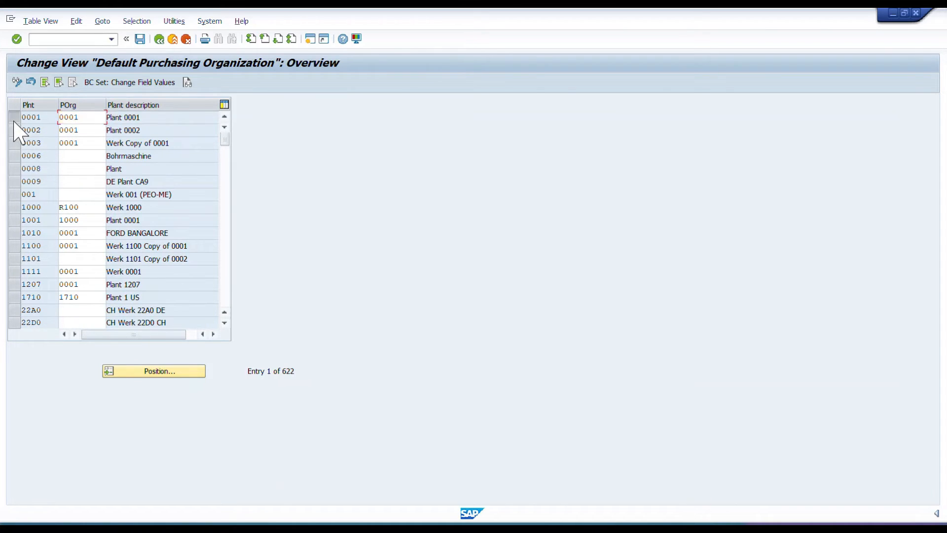
left_click(14, 121)
left_click(86, 118)
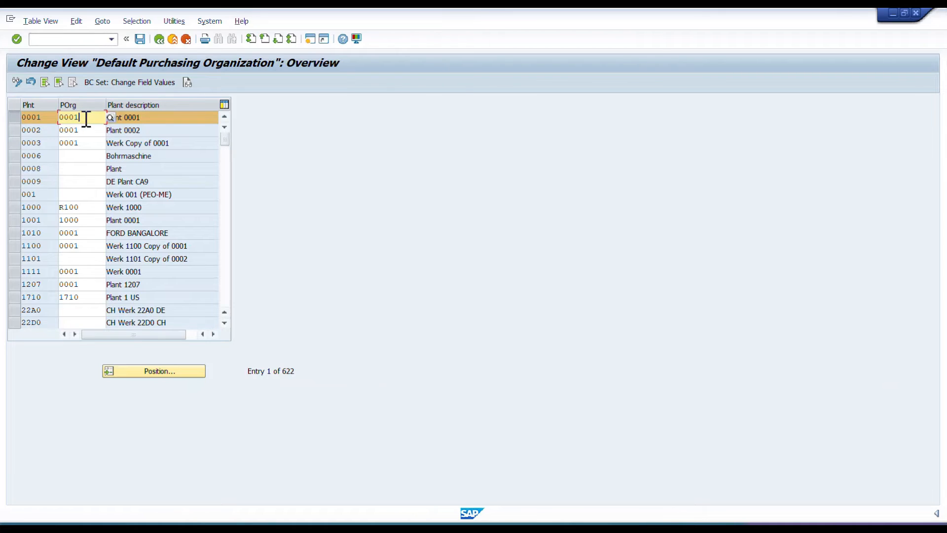
left_click(163, 41)
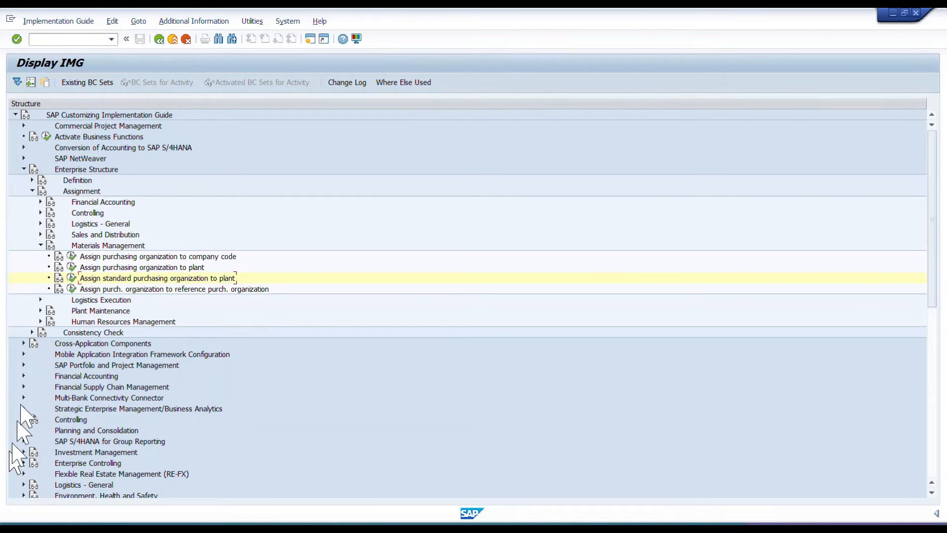
Open the documentation of the Create Purchase Order Automatically activity under Materials Management, Inventory Management and Physical Inventory, Goods Receipt.
left_click(24, 170)
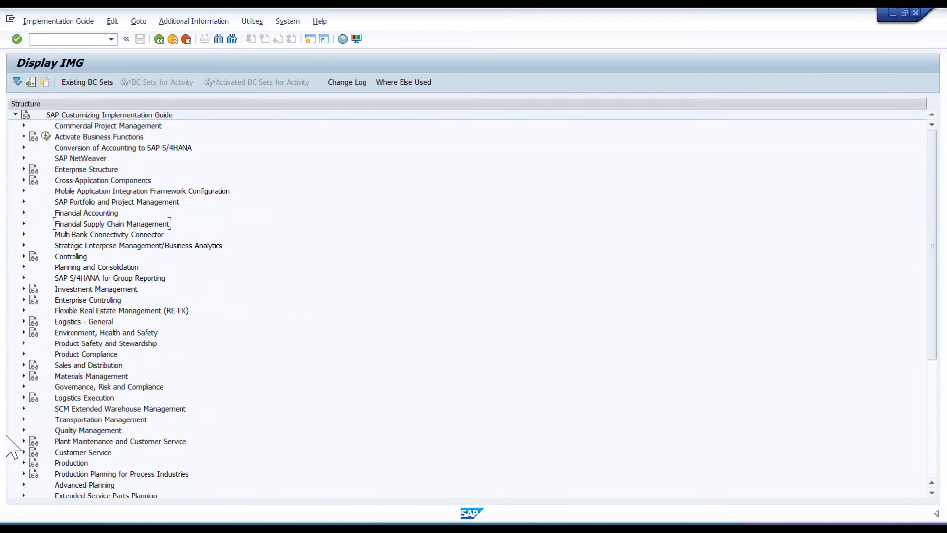
left_click(23, 376)
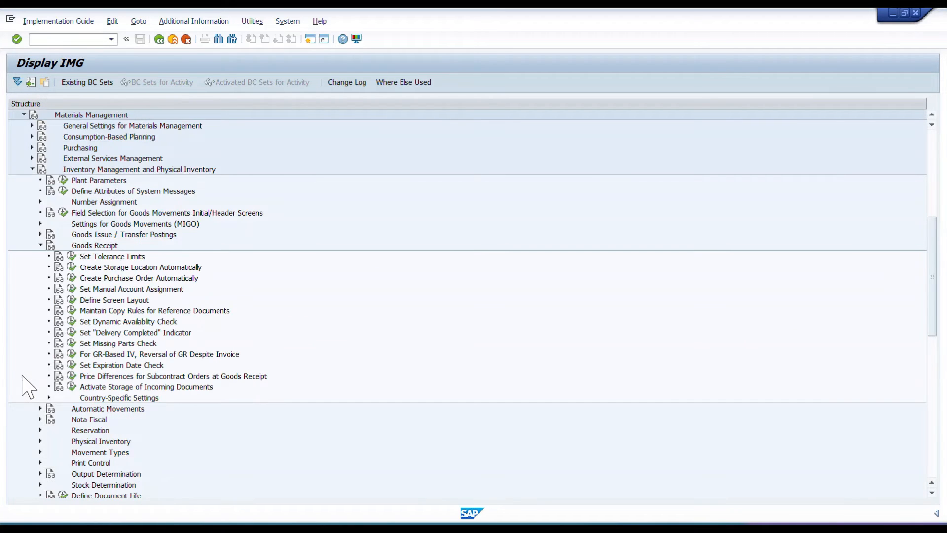
left_click(59, 279)
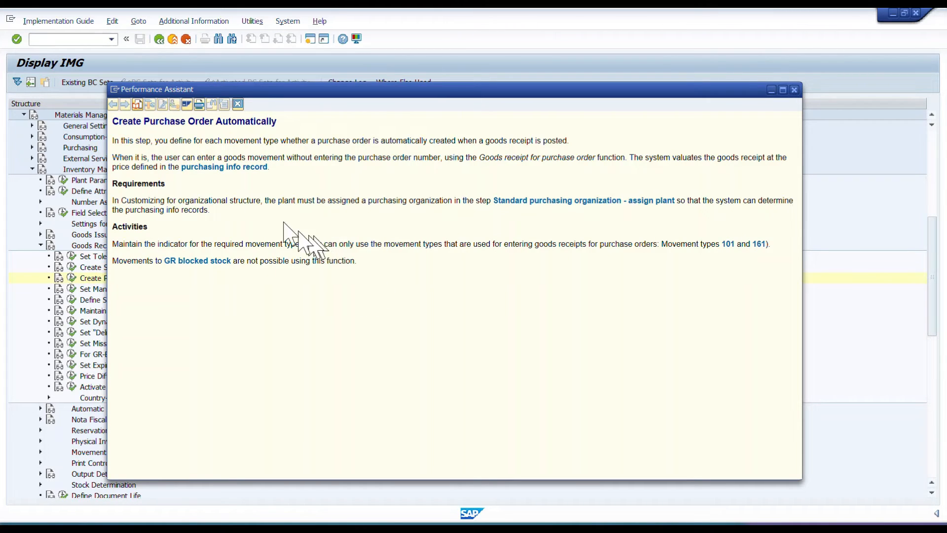
Read the documentation's introduction, Requirements and Activities sections on automatic purchase orders, and close it.
left_click_drag(270, 168, 114, 140)
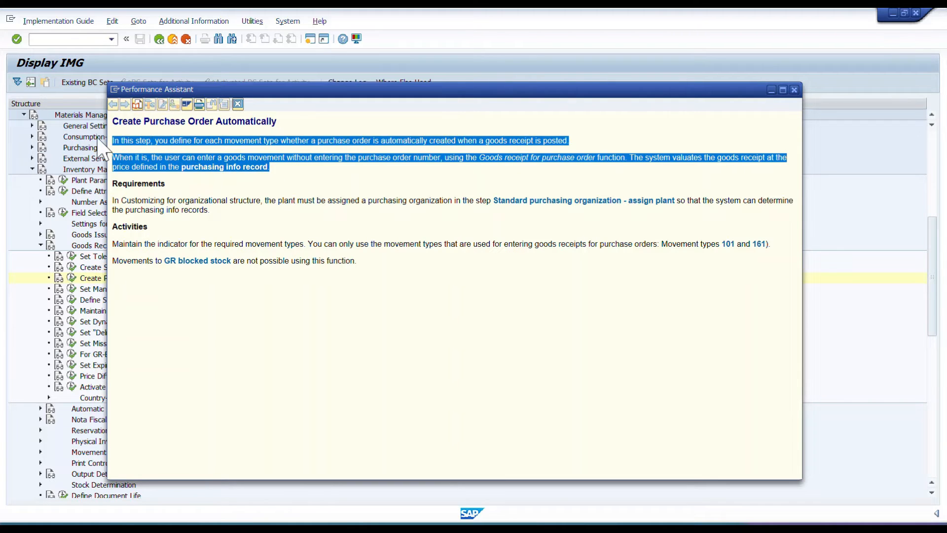
left_click(279, 224)
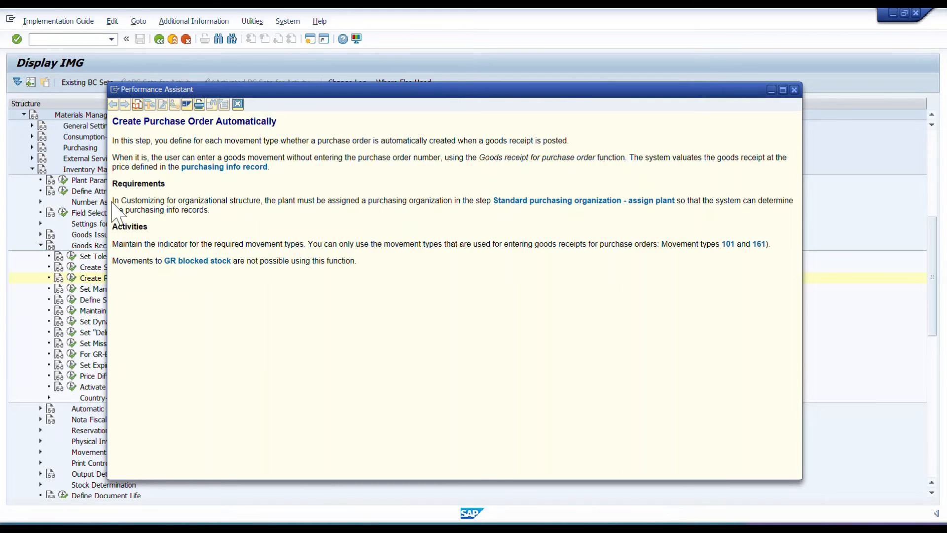
left_click_drag(114, 201, 527, 222)
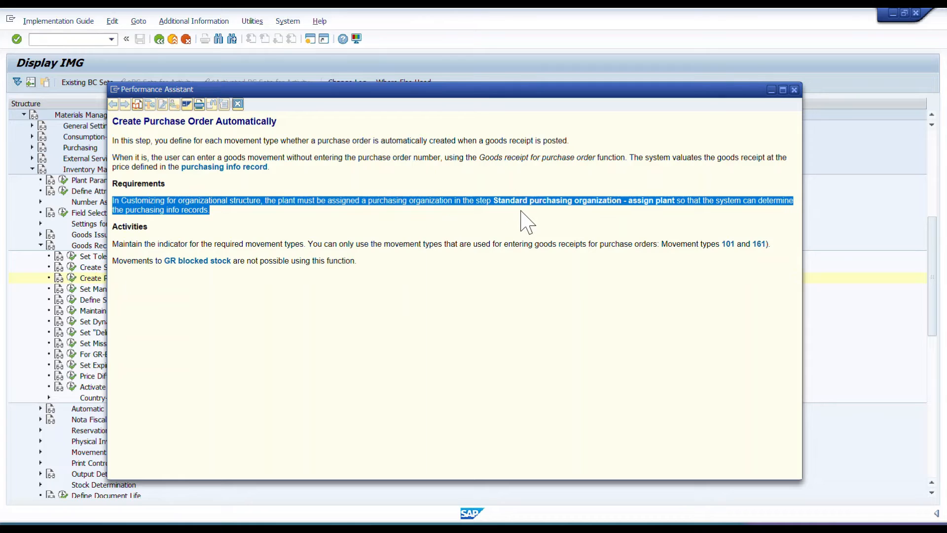
left_click_drag(356, 265, 94, 239)
left_click(275, 183)
left_click_drag(276, 167, 112, 141)
left_click(296, 187)
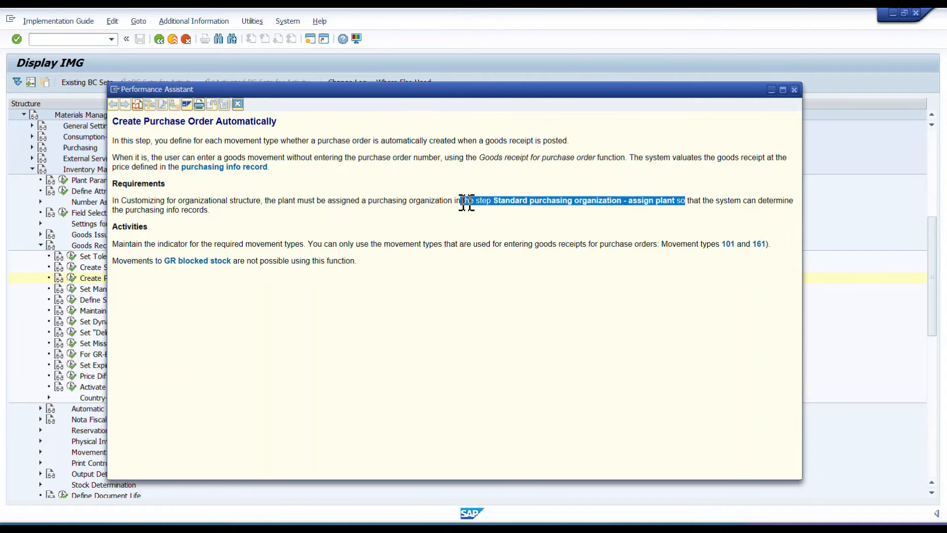
left_click_drag(273, 168, 94, 174)
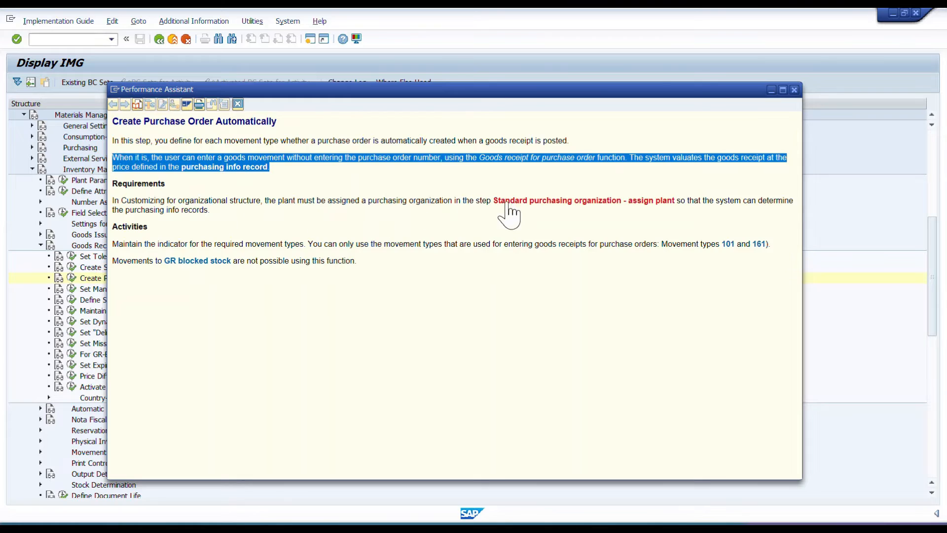
left_click_drag(447, 201, 757, 202)
left_click(452, 402)
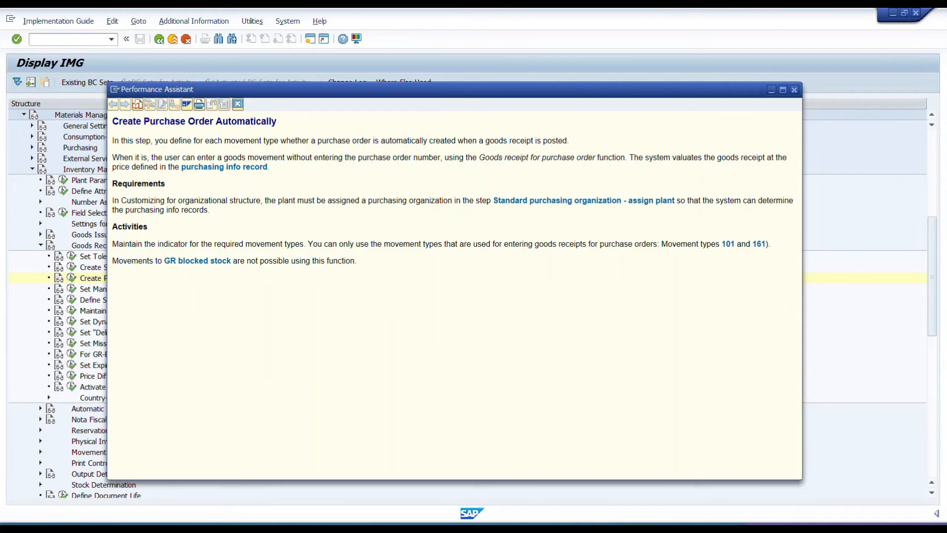
left_click_drag(118, 243, 772, 286)
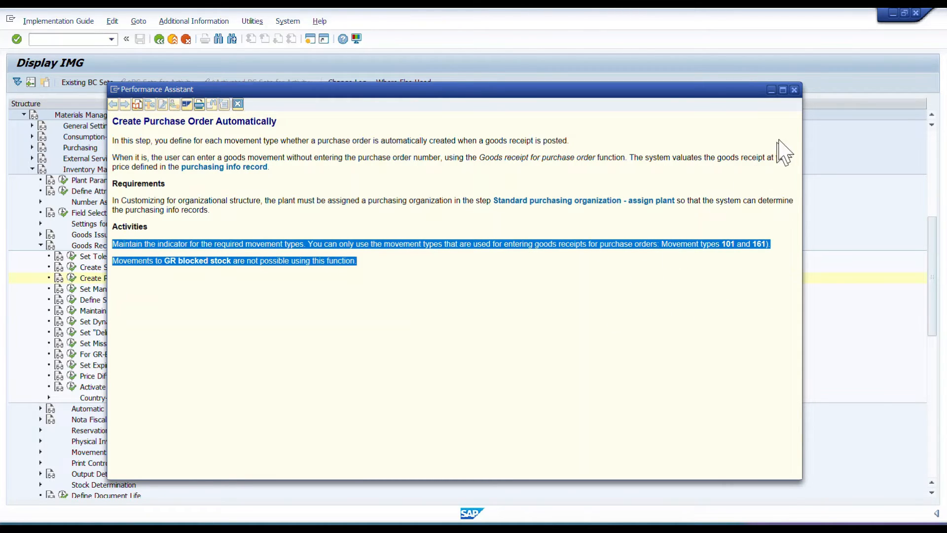
left_click(795, 89)
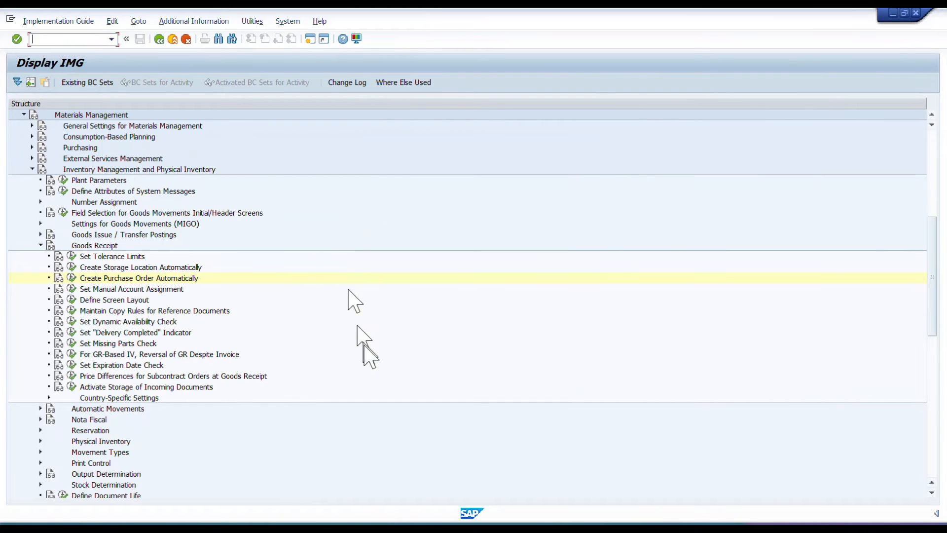
Collapse the Inventory Management and Materials Management nodes and leave the IMG for the SAP Easy Access screen.
left_click(32, 169)
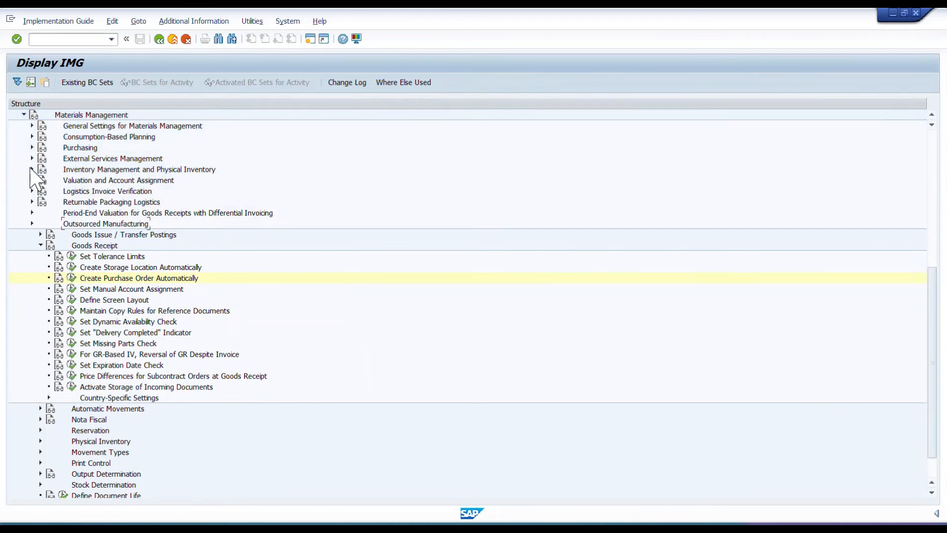
scroll(5, 192, "up", 2)
left_click(23, 169)
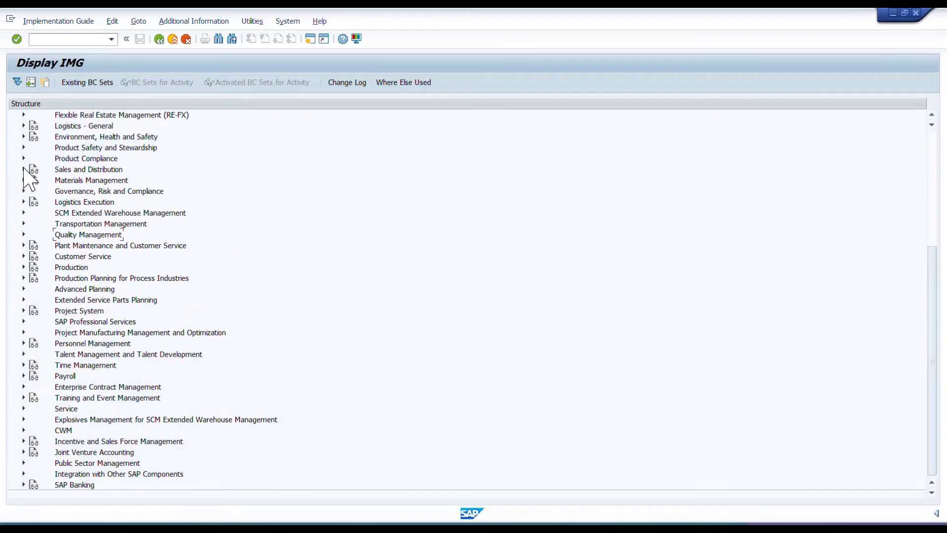
scroll(98, 188, "up", 2)
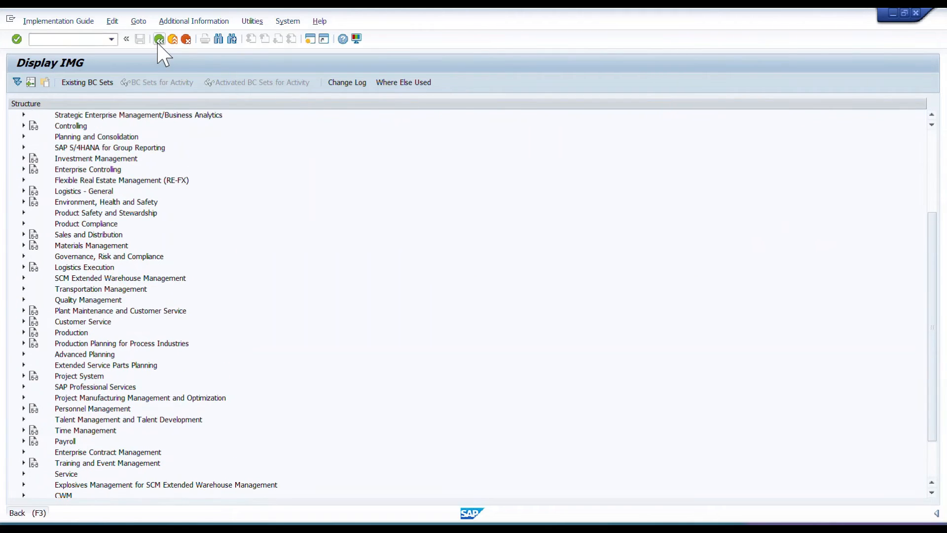
left_click(159, 39)
left_click(159, 42)
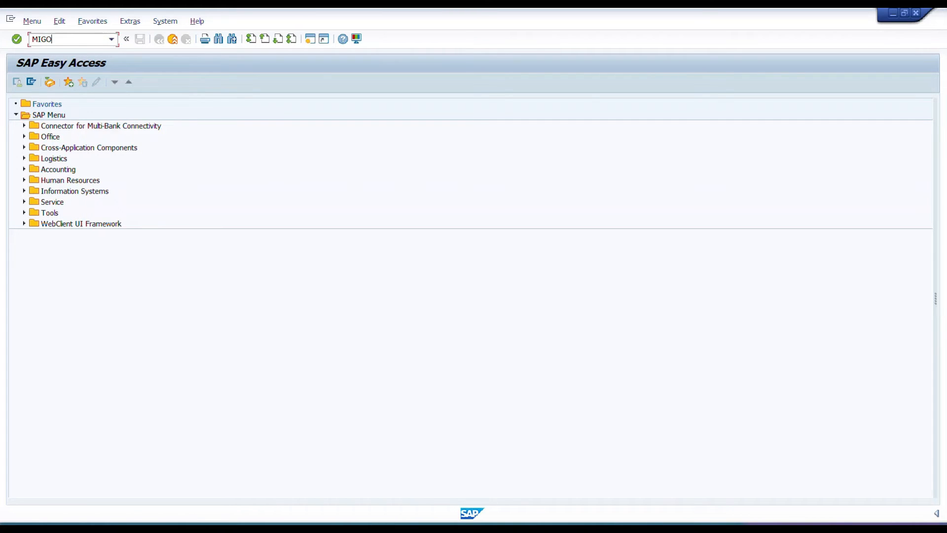
Start transaction MIGO and load the existing purchase order for the Test for Auto PO with GR material as a goods receipt.
left_click(81, 40)
type("MIGO")
key("Return")
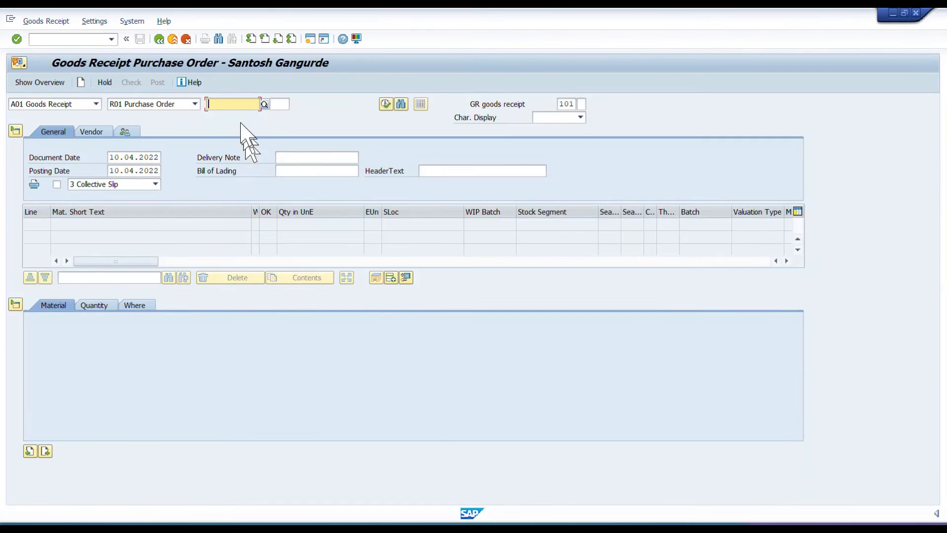
left_click(226, 108)
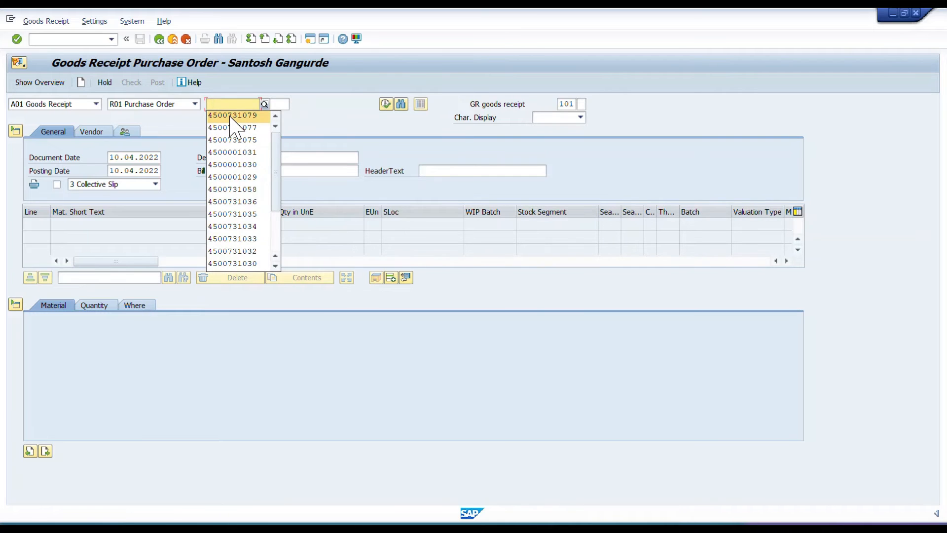
left_click(228, 112)
key("Return")
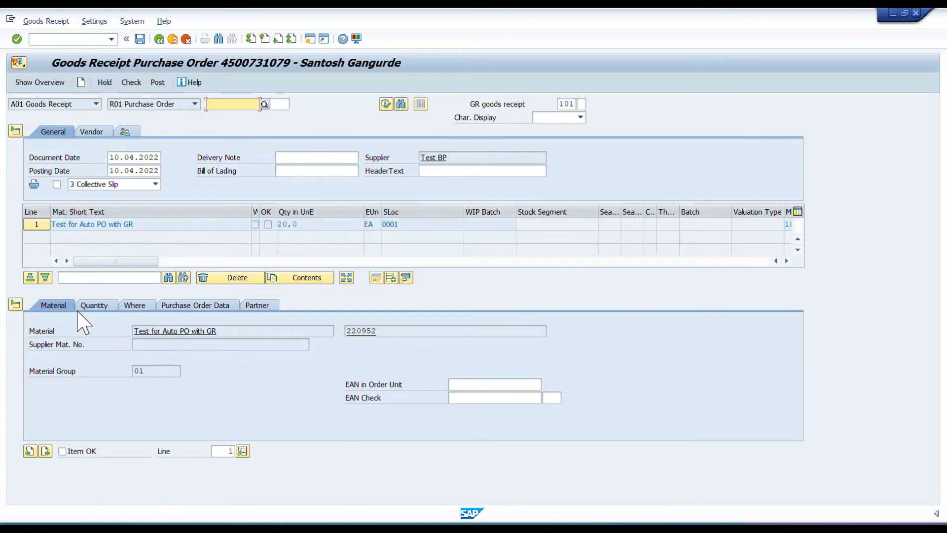
Set line 1's delivery note quantity to 20 EA, mark the item OK, and review its Where and Purchase Order Data details.
left_click(103, 307)
left_click(163, 370)
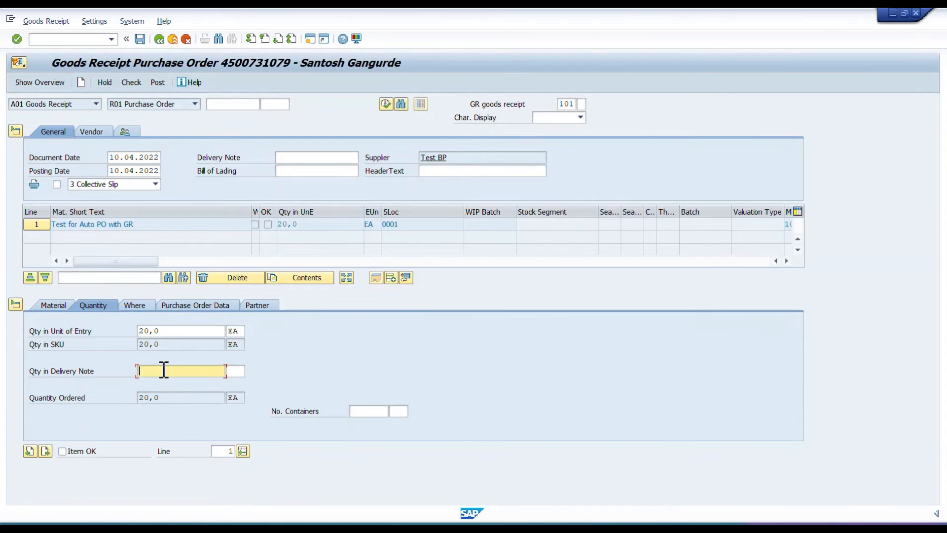
type("20")
key("Tab")
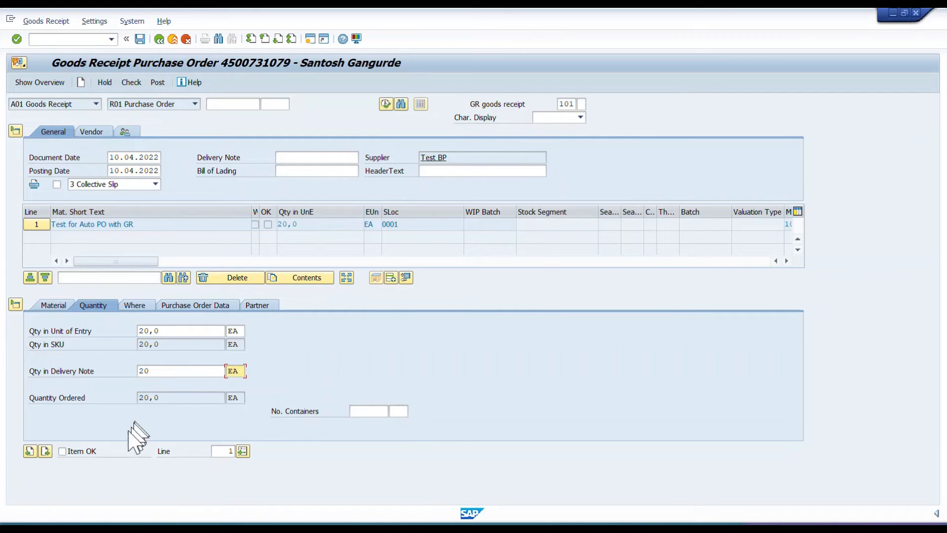
left_click(137, 306)
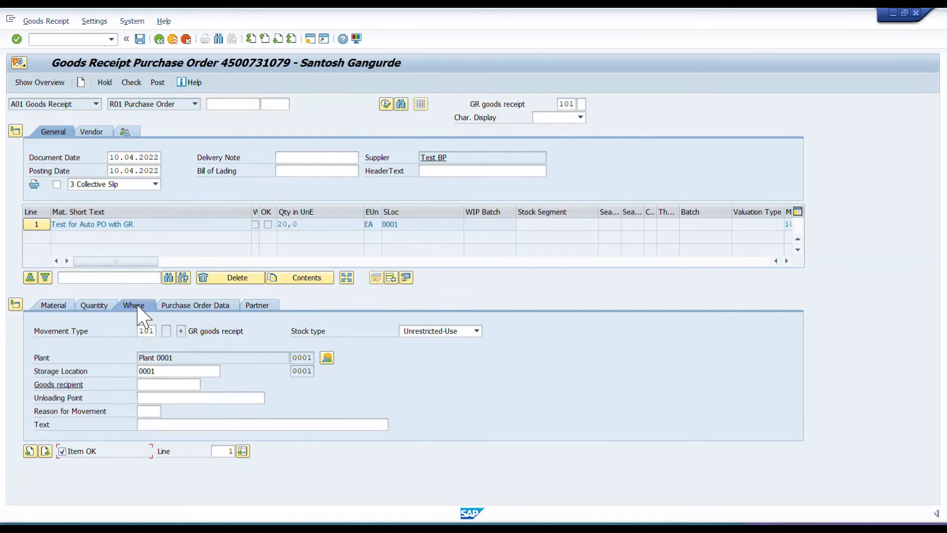
left_click(210, 306)
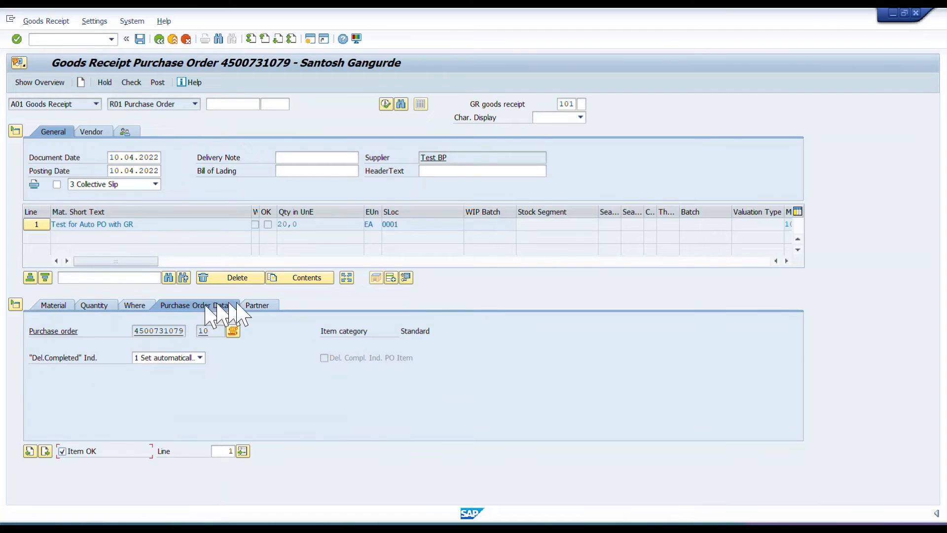
Check line 1's partner details, add a non-ordered item as line 2, and show its material data.
left_click(259, 306)
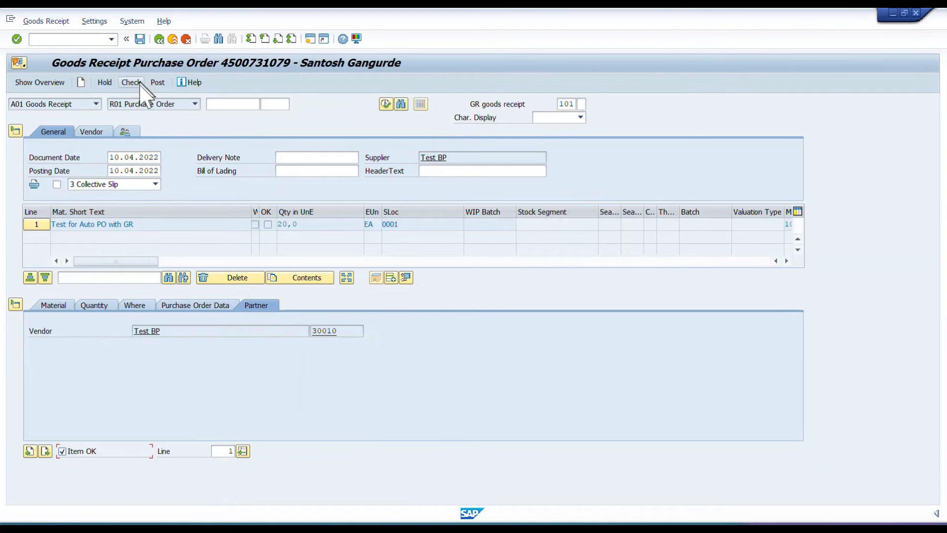
left_click(390, 278)
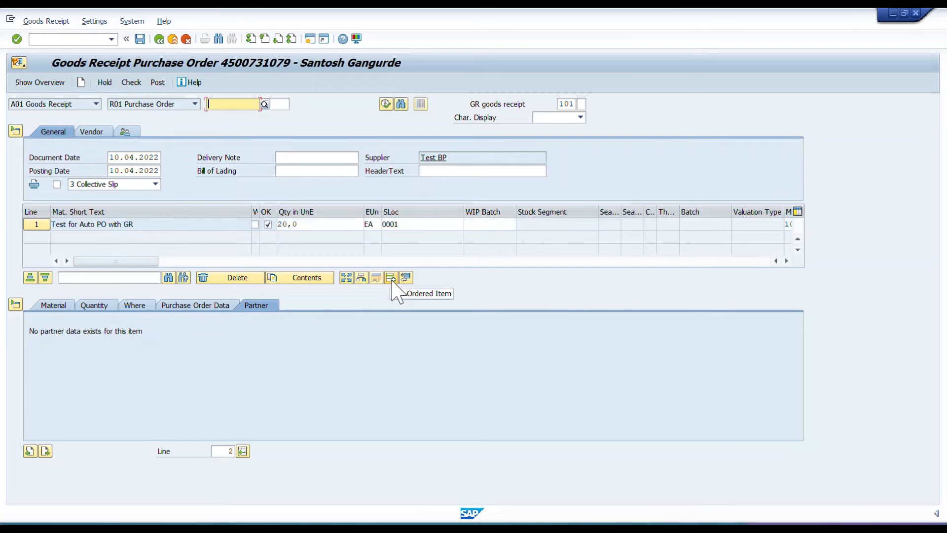
left_click(53, 307)
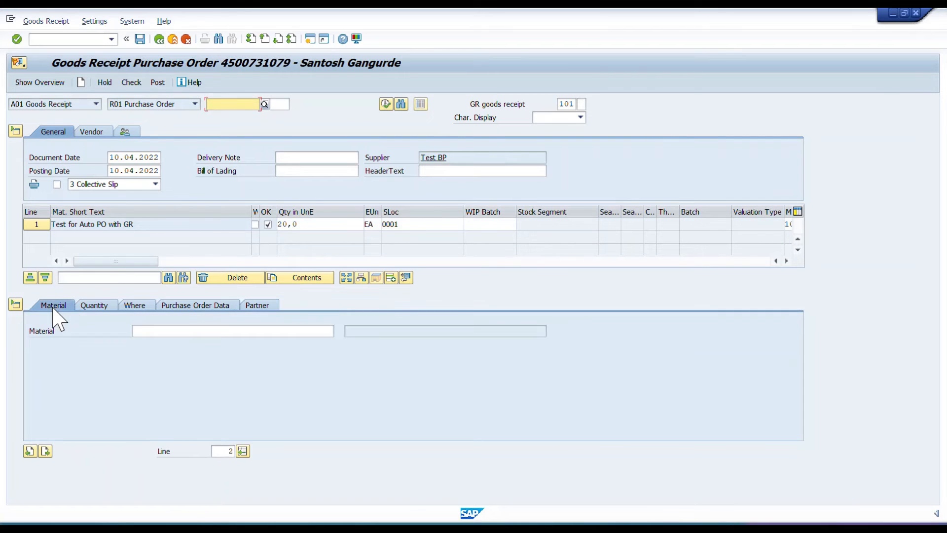
left_click(169, 329)
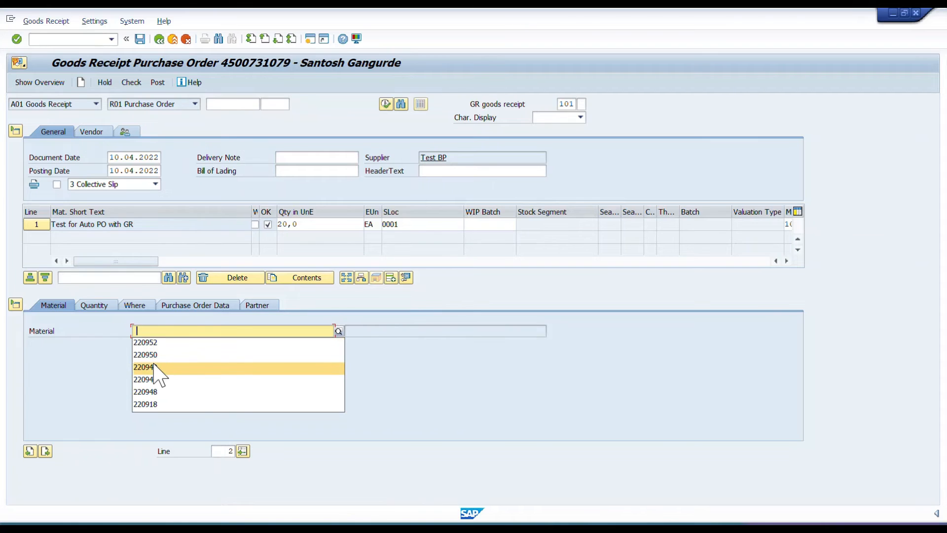
left_click(154, 367)
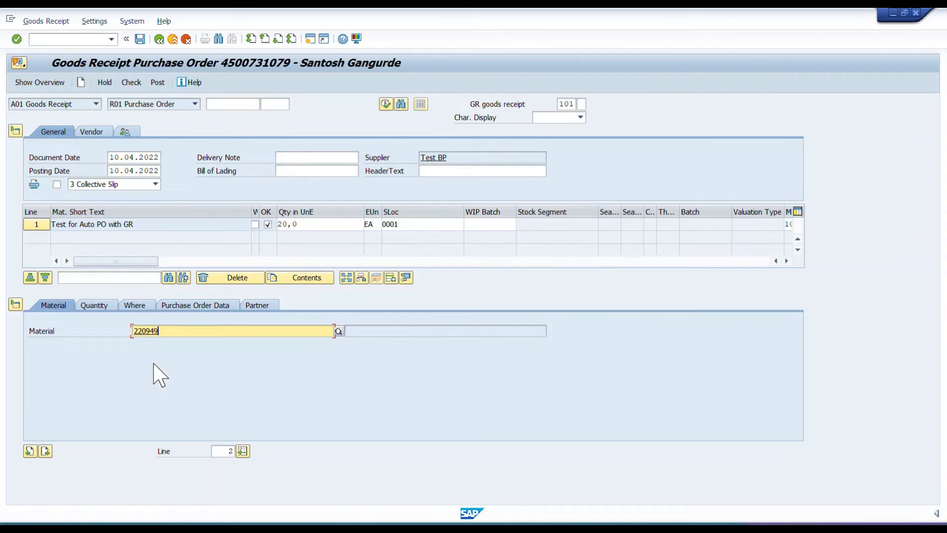
left_click_drag(171, 331, 156, 332)
Open an additional session and start material creation with transaction MM01.
left_click(312, 38)
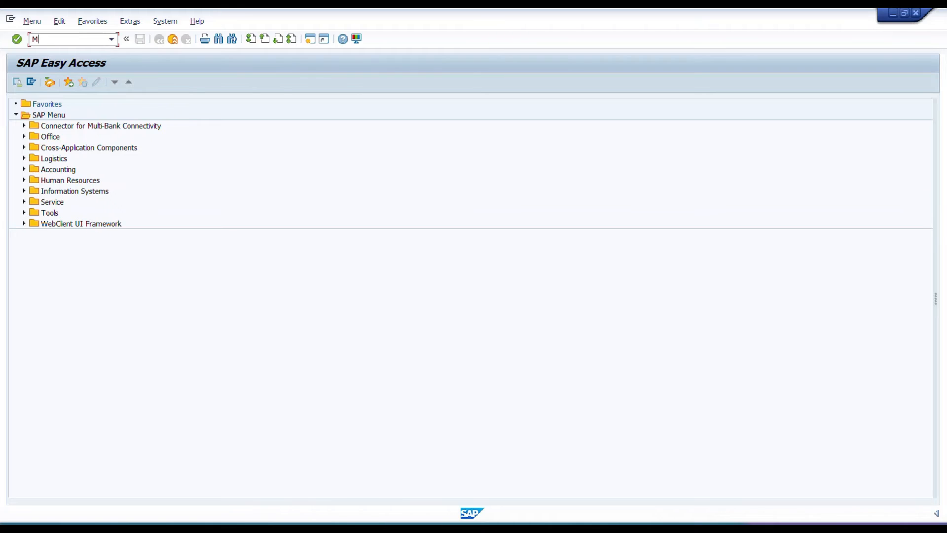
left_click(89, 41)
type("MM01")
key("Return")
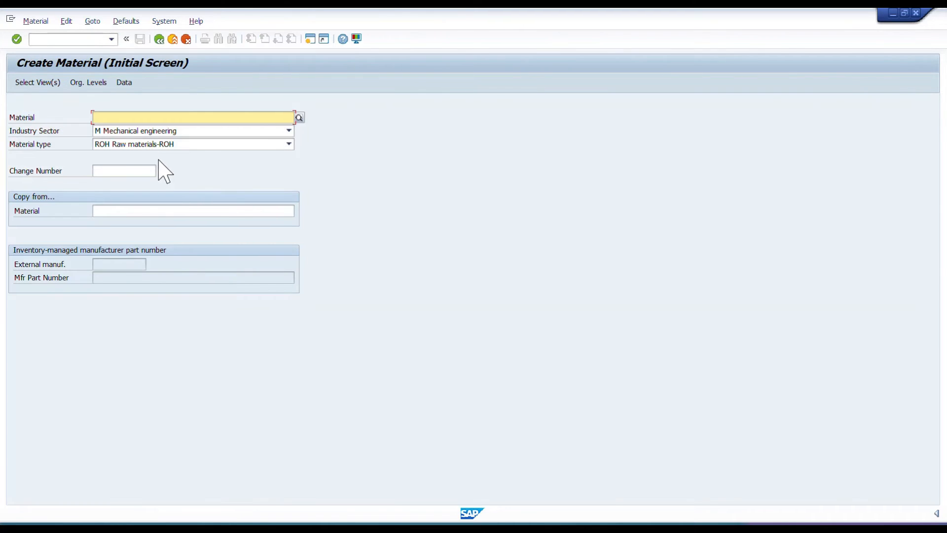
Select the Basic Data 1, Purchasing, General Plant Data / Storage 1 and Accounting 1 views for the new raw material.
key("Return")
left_click(209, 163)
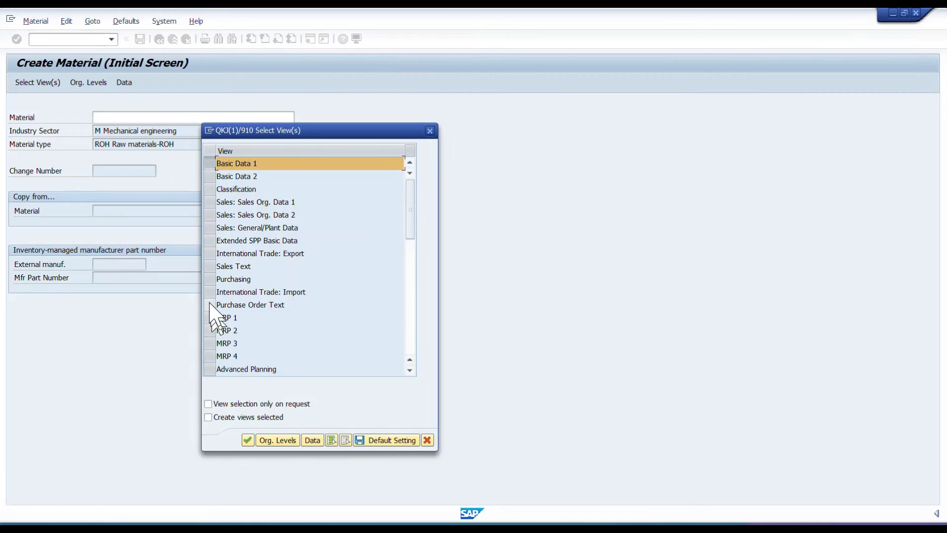
left_click(210, 279)
scroll(231, 335, "down", 3)
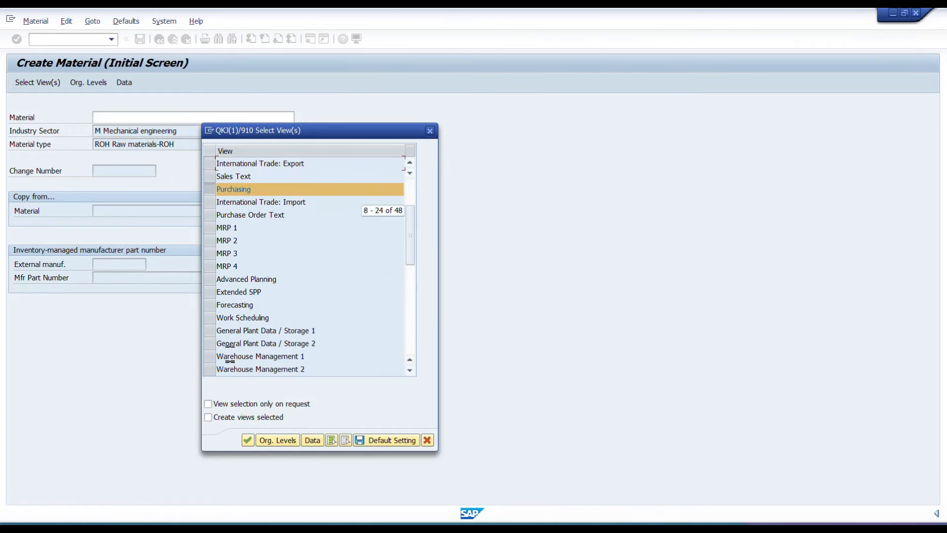
left_click(210, 330)
scroll(211, 331, "down", 2)
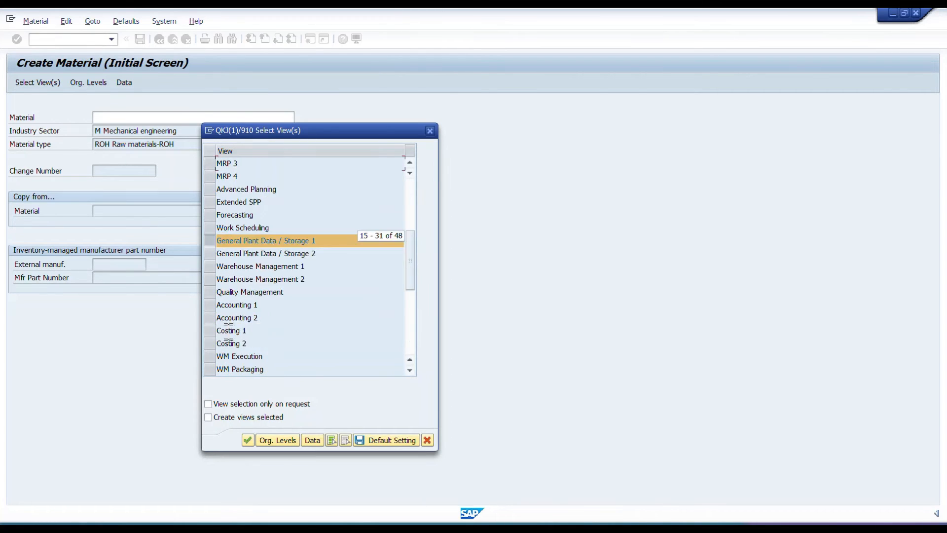
left_click(209, 304)
key("Return")
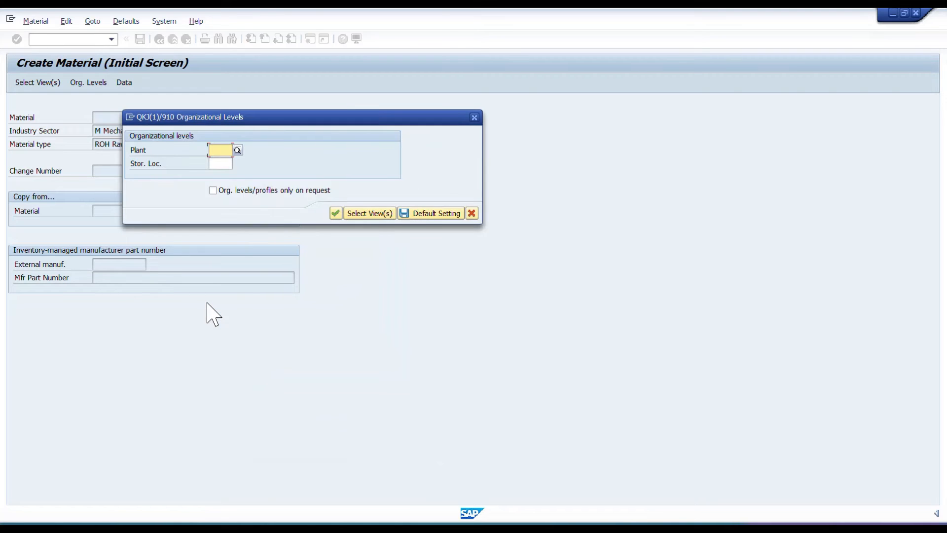
Set the material's organizational levels to plant 0001 and storage location 0001.
left_click(220, 150)
left_click(221, 157)
type("0001")
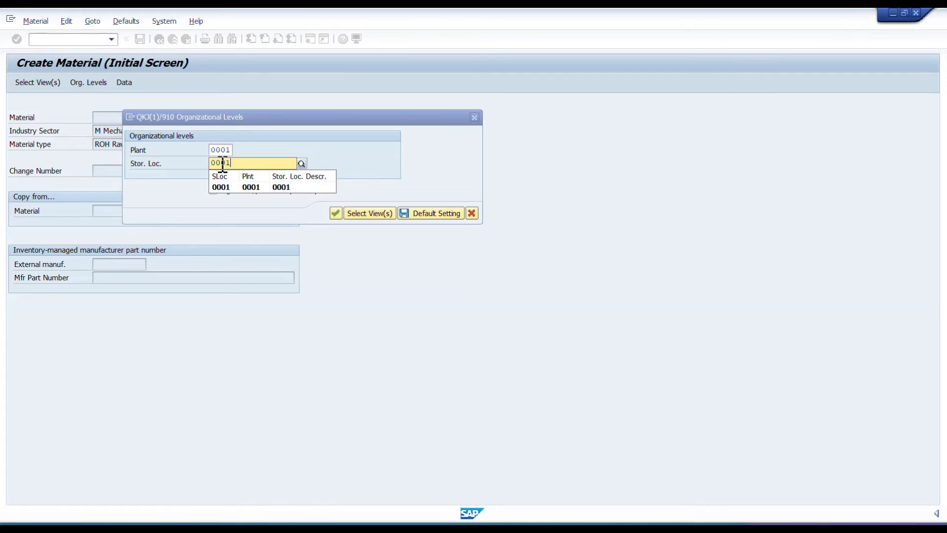
key("Return")
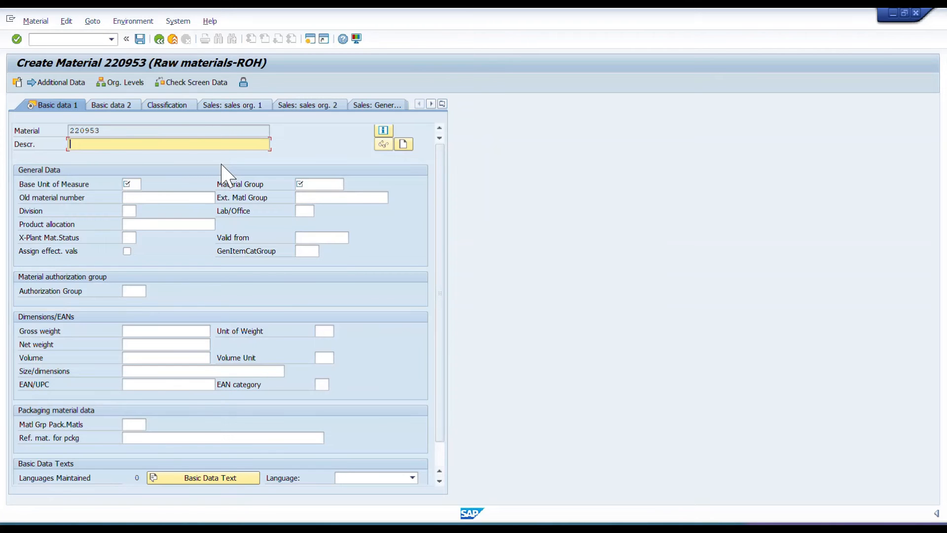
Describe the material as "Test 2nd Mat" and assign base unit of measure EA and material group 01.
type("Te")
type("st \"")
left_click(135, 183)
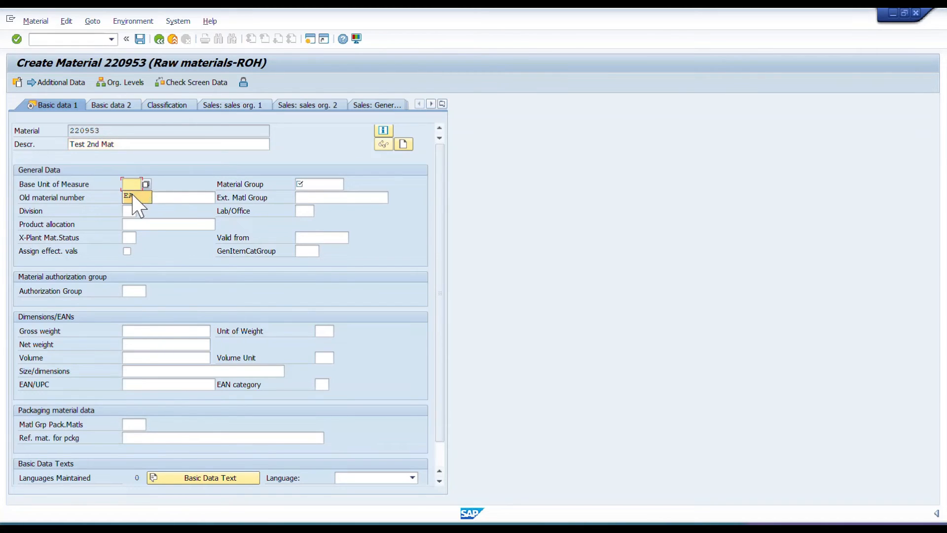
left_click(137, 205)
left_click(314, 182)
left_click(316, 196)
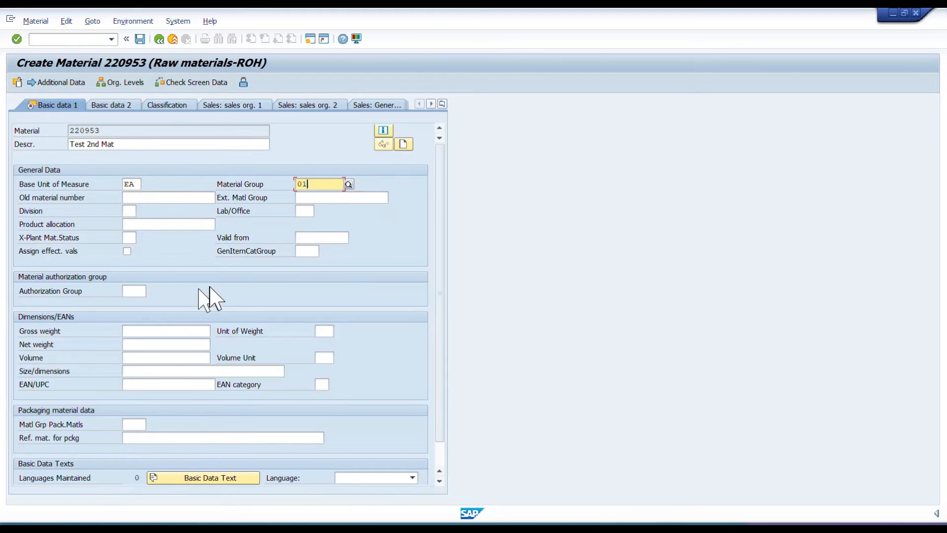
key("Return")
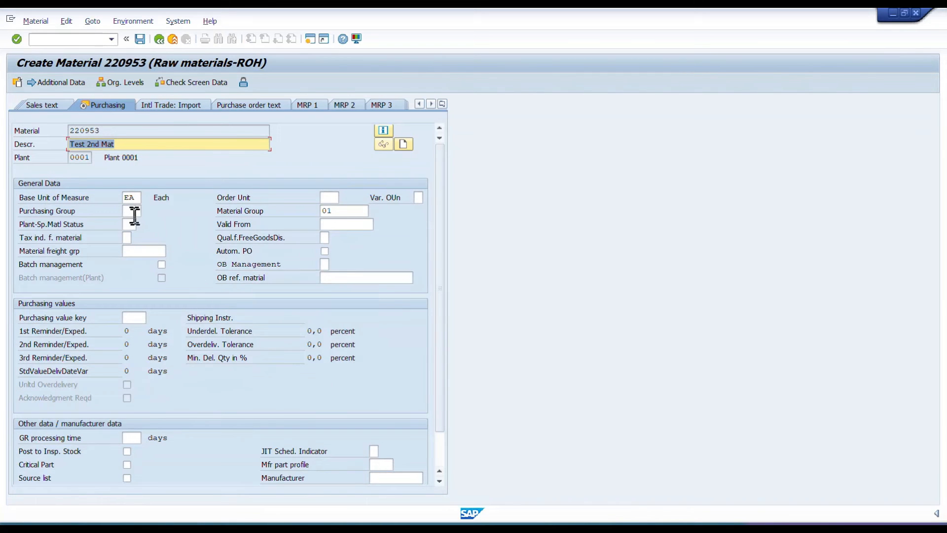
Set the material's purchasing group to 001 and purchasing value key to 1, and accept the purchasing data.
left_click(134, 213)
type("001")
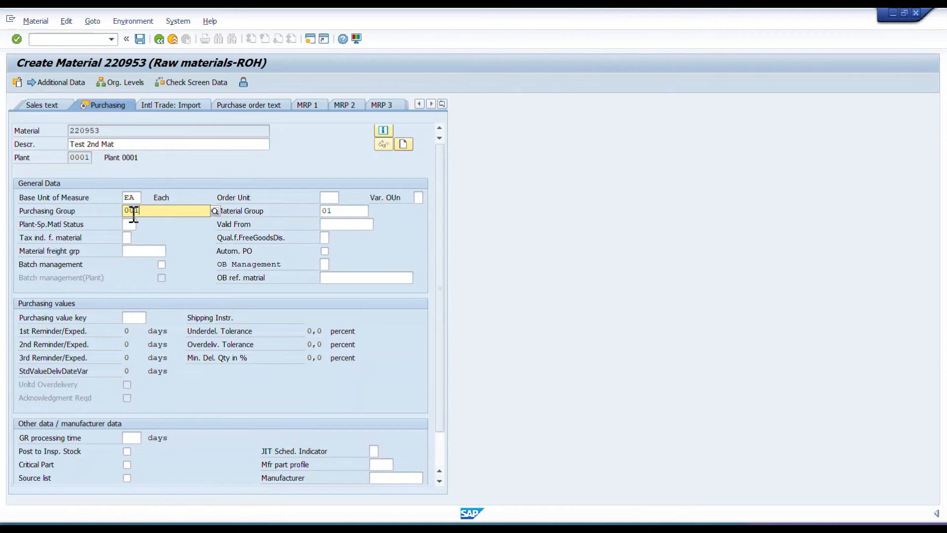
left_click(129, 320)
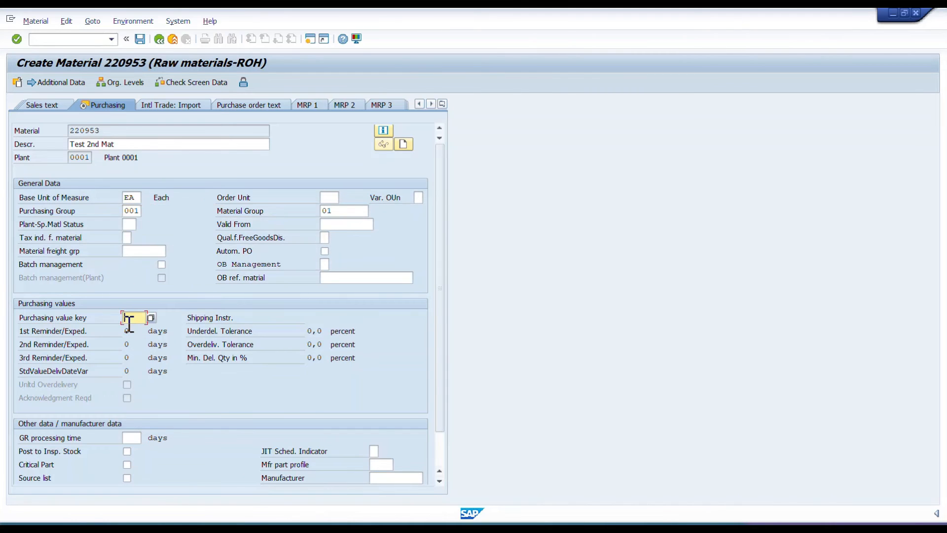
key("Tab")
type("1")
key("Return")
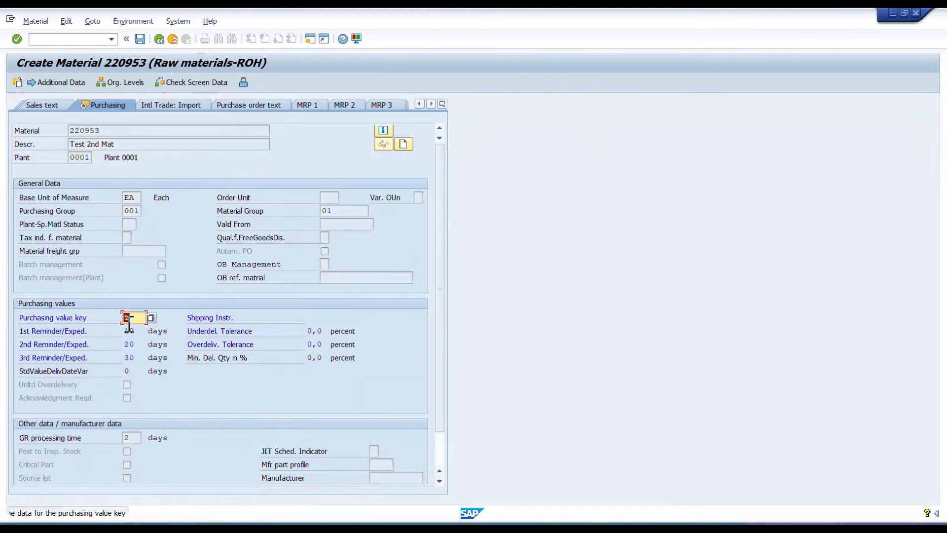
key("Return")
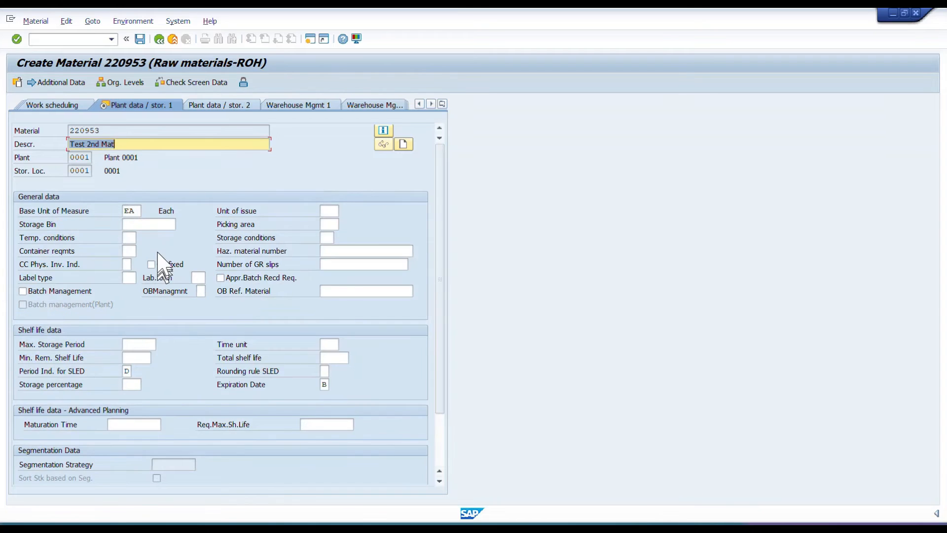
Set valuation class 3000, standard price 10 and periodic unit price 1 in the accounting data, and save the material.
key("Return")
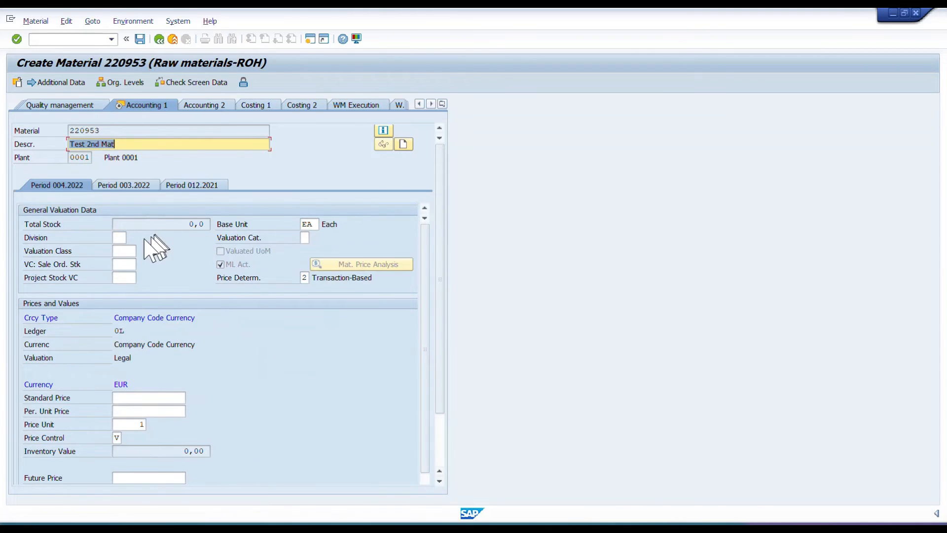
left_click(124, 251)
left_click(124, 262)
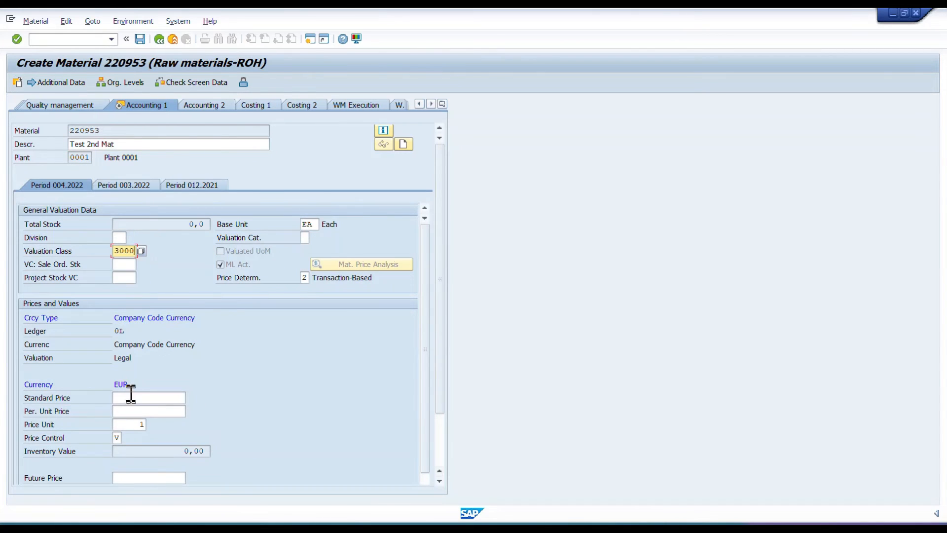
left_click(131, 397)
type("10")
left_click(132, 412)
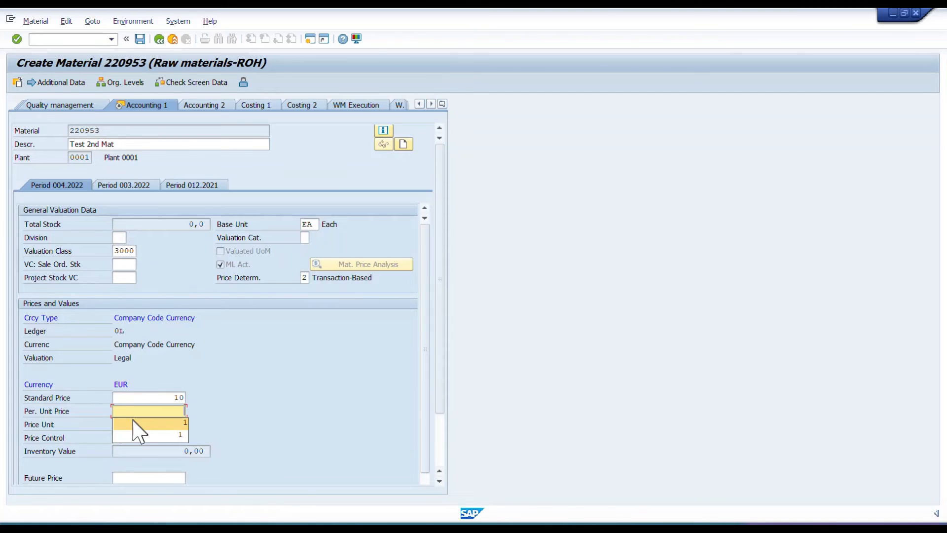
type("1")
key("Return")
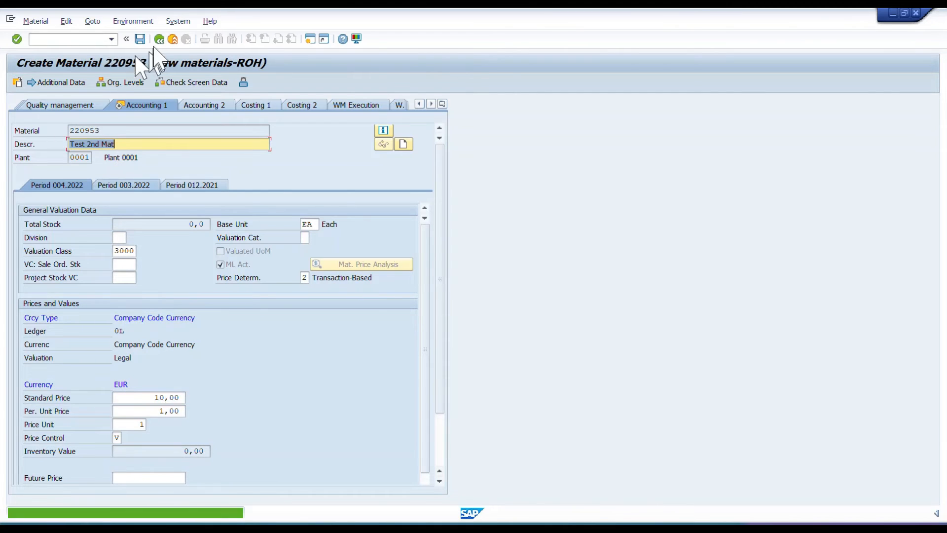
left_click(140, 39)
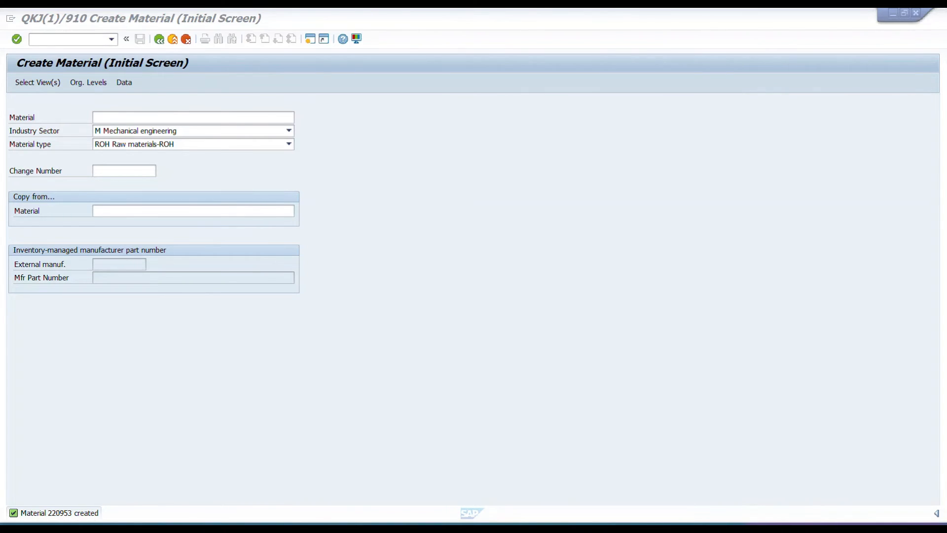
Return to the goods receipt session and enter material 220953 for line 2.
key("alt+Tab")
key("alt+Tab")
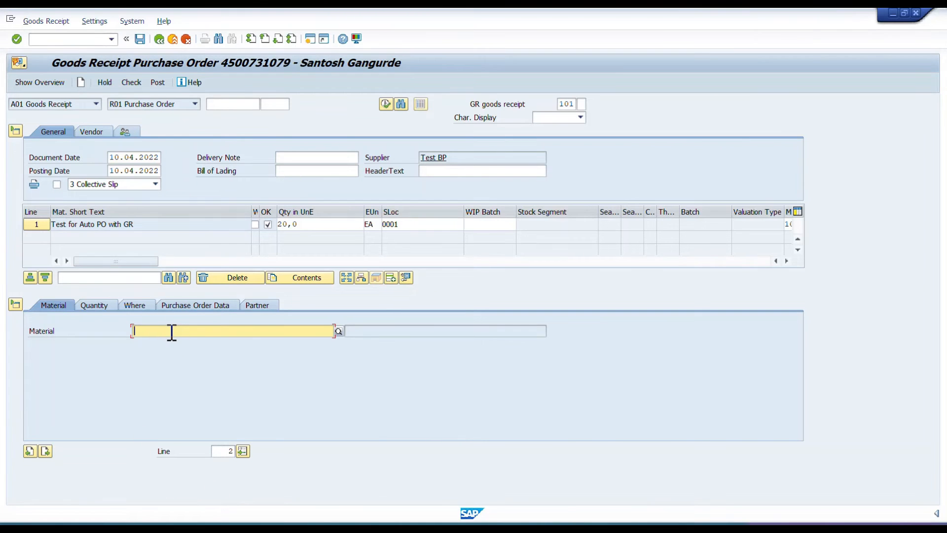
key("Return")
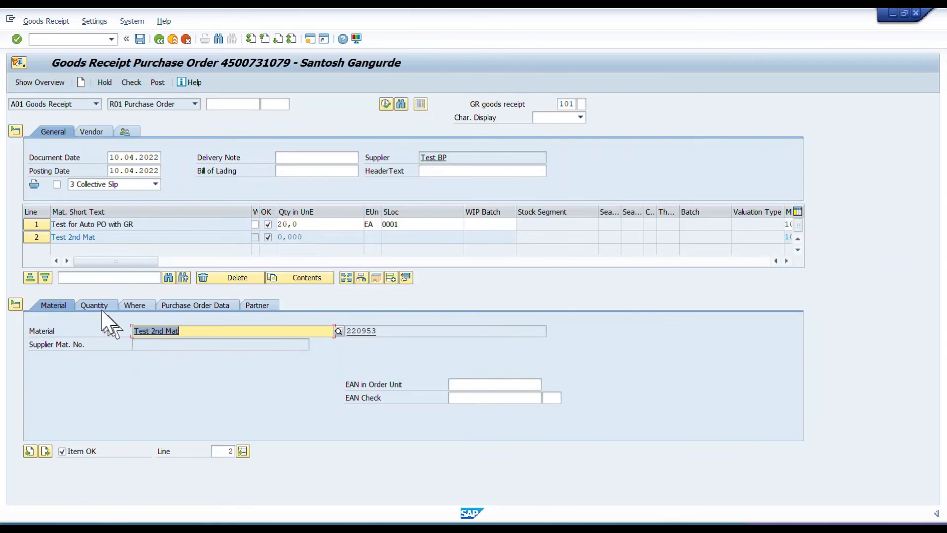
Set line 2's quantity in unit of entry to 10 EA.
left_click(95, 305)
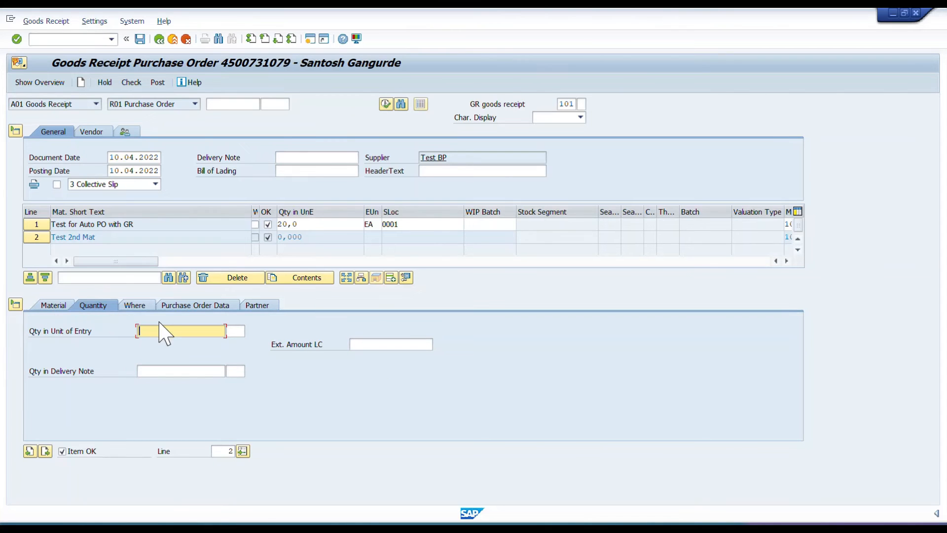
type("10")
key("Tab")
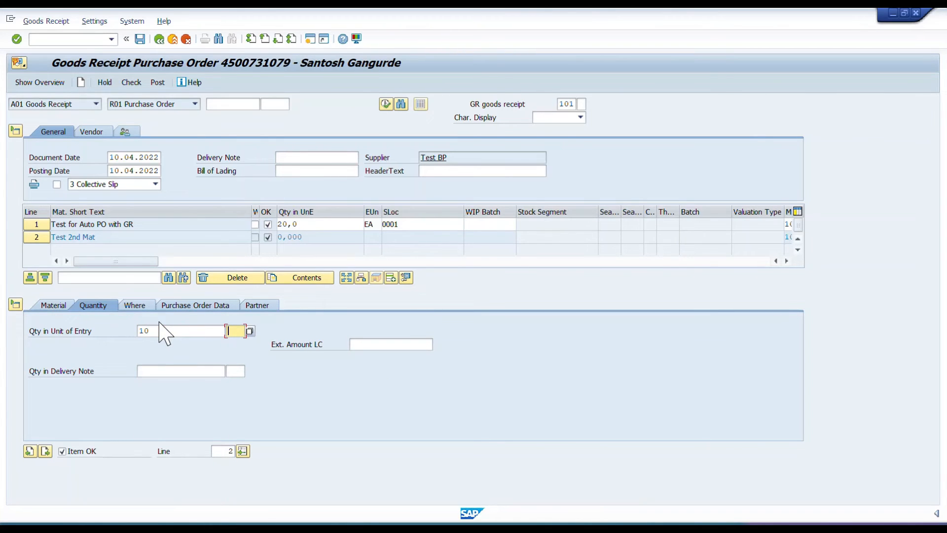
type("EA")
key("Tab")
Assign plant 0001 and storage location 0001 to line 2.
left_click(135, 305)
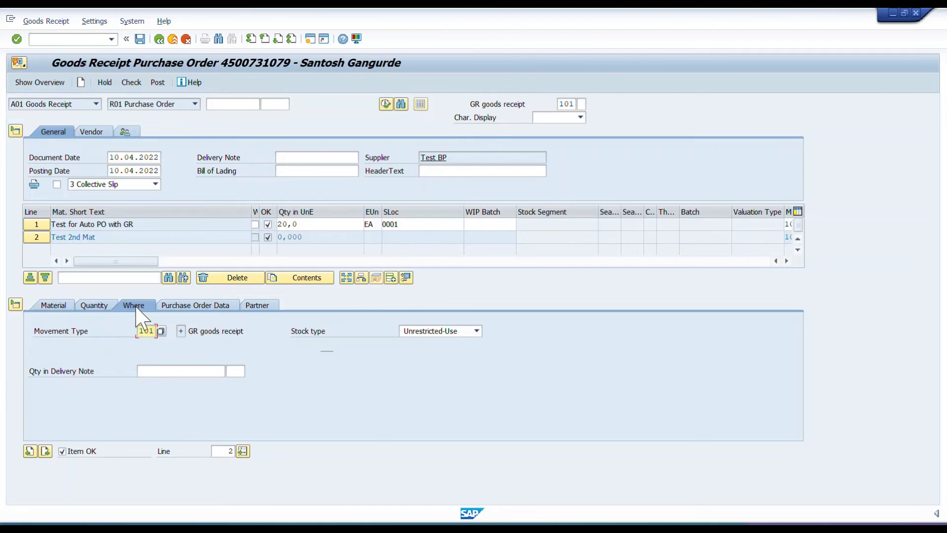
left_click(163, 357)
left_click(158, 370)
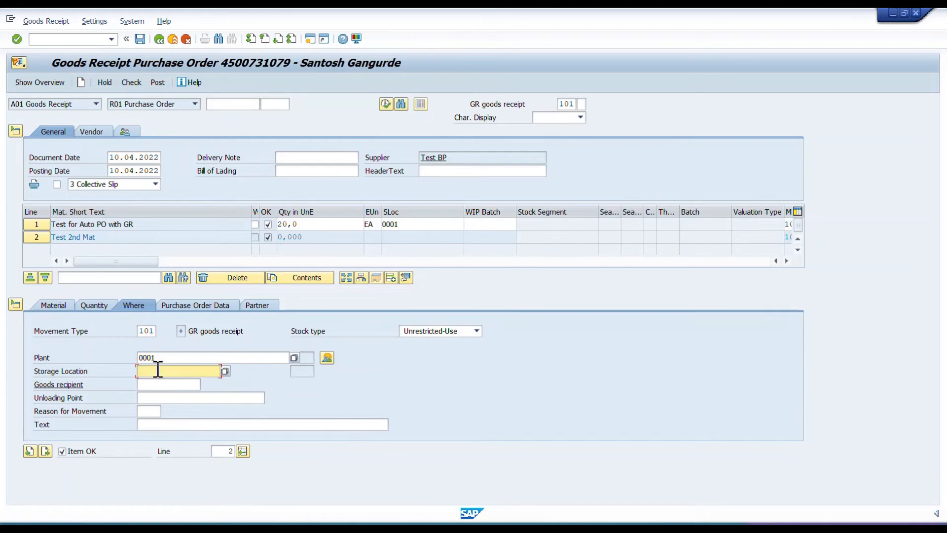
left_click(158, 371)
left_click(151, 382)
Review line 2's movement type and purchase order data, and check the partner details of the receipt items.
left_click_drag(139, 332, 159, 330)
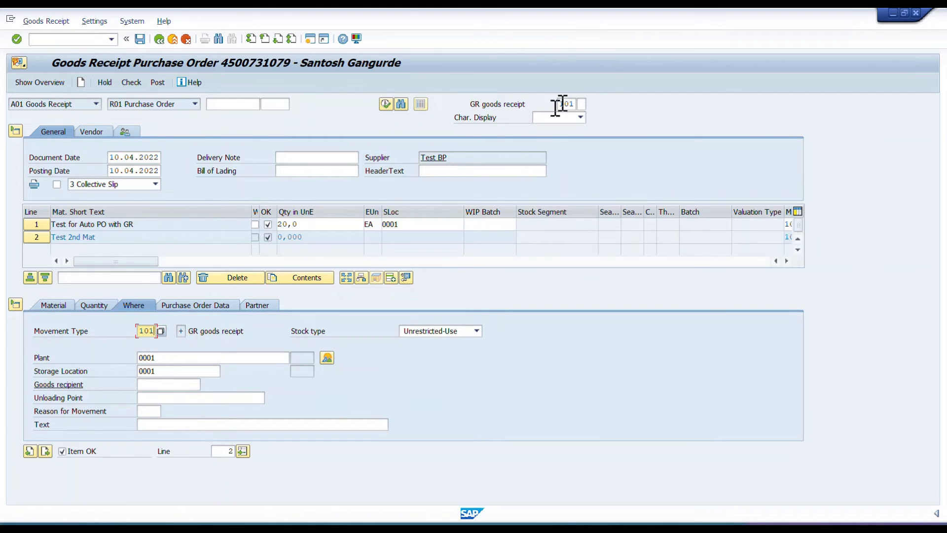
left_click(188, 307)
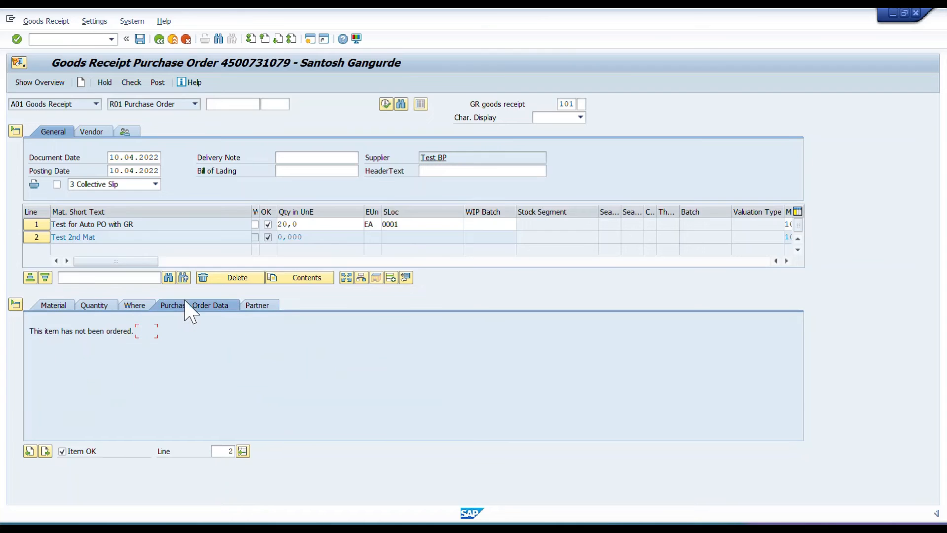
left_click(261, 307)
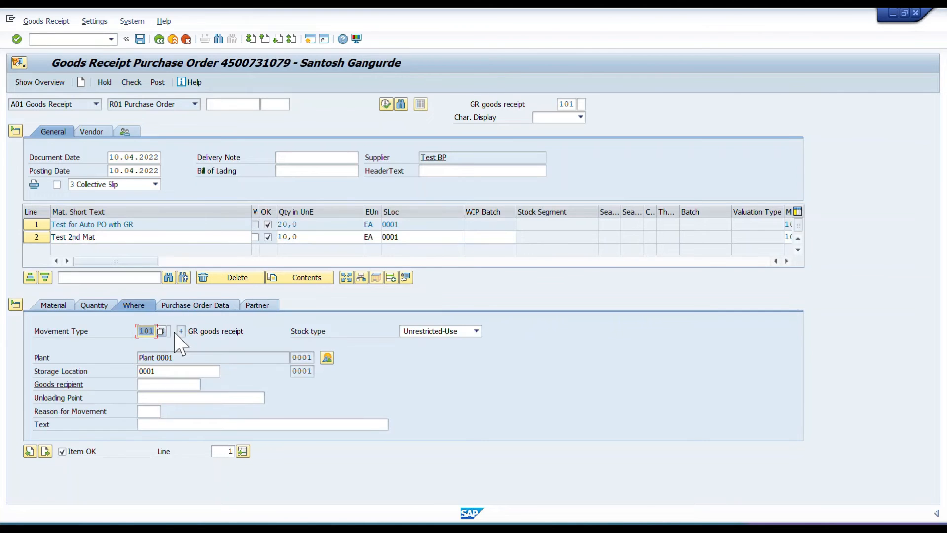
left_click(259, 307)
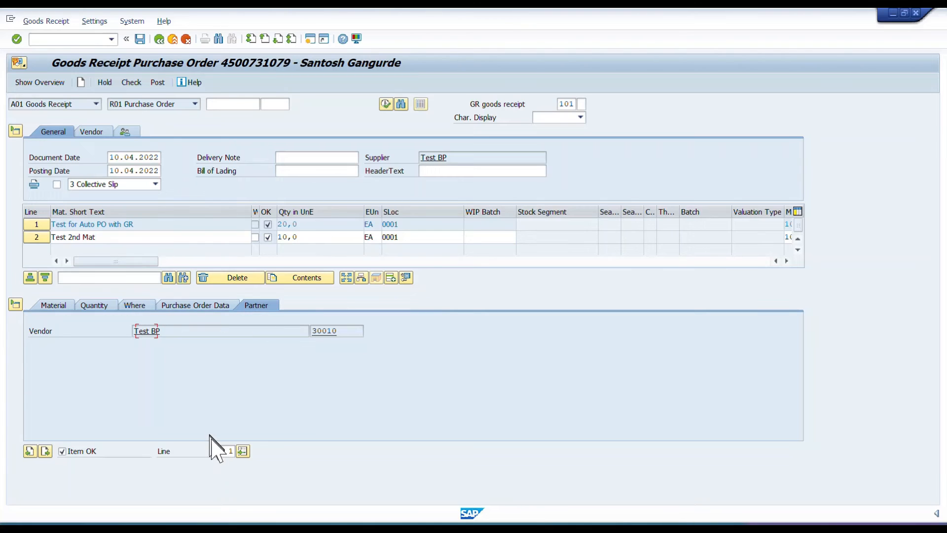
Assign Test BP as the vendor partner of line 2 in the goods receipt.
type("2")
key("Return")
type("3")
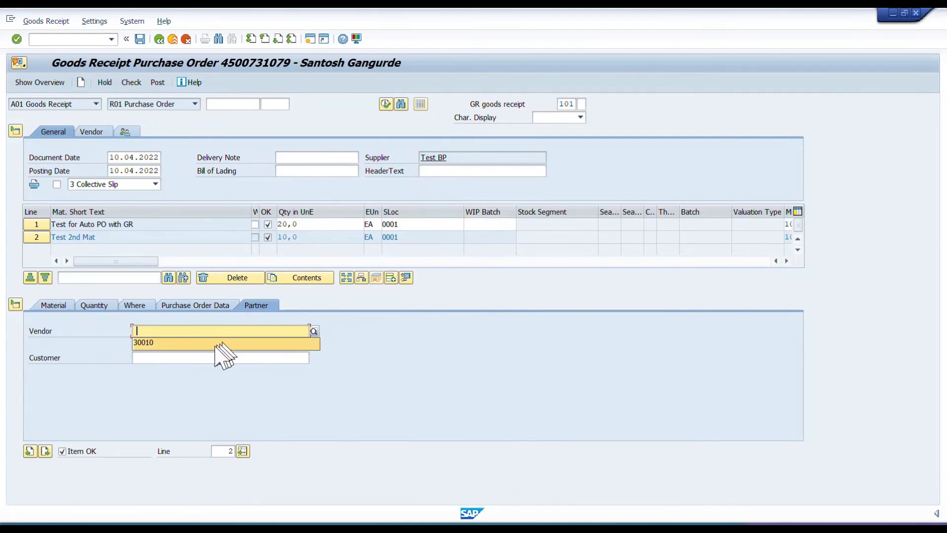
left_click(206, 348)
key("Return")
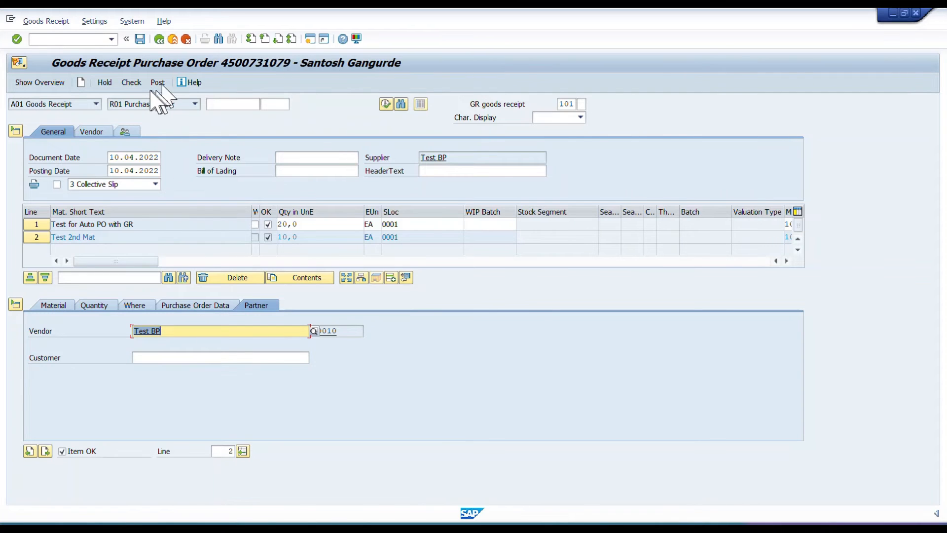
Check the goods receipt for errors, read the log, and examine line 2's material details.
left_click(131, 82)
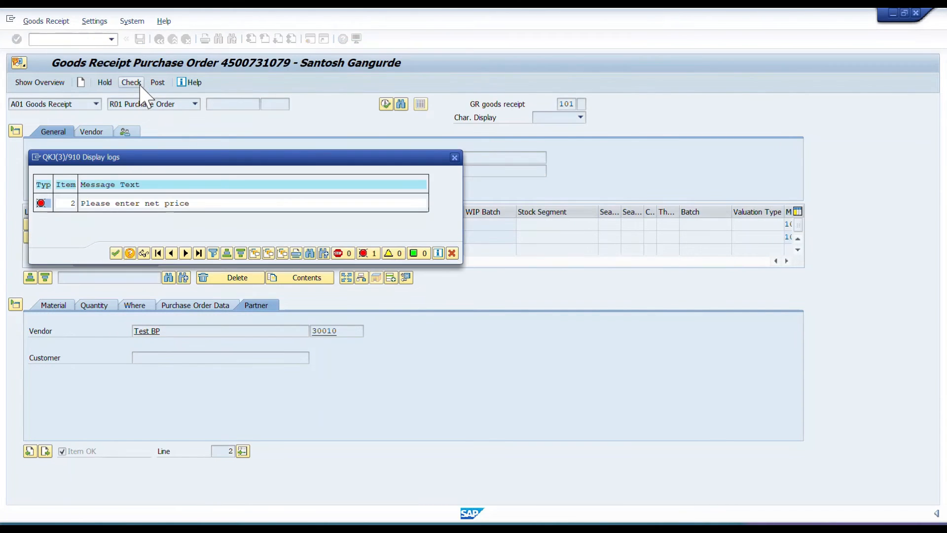
left_click_drag(200, 203, 71, 203)
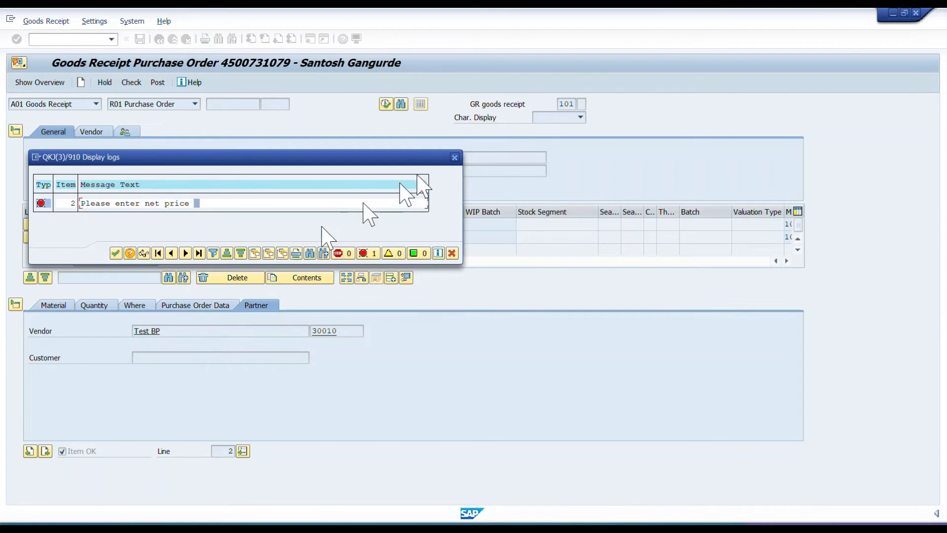
left_click(454, 157)
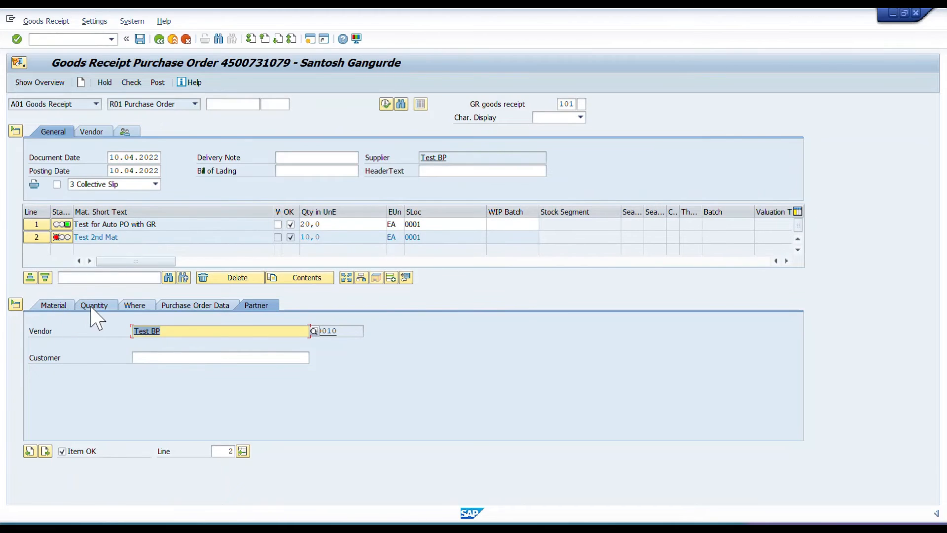
left_click(57, 306)
left_click_drag(191, 331, 149, 330)
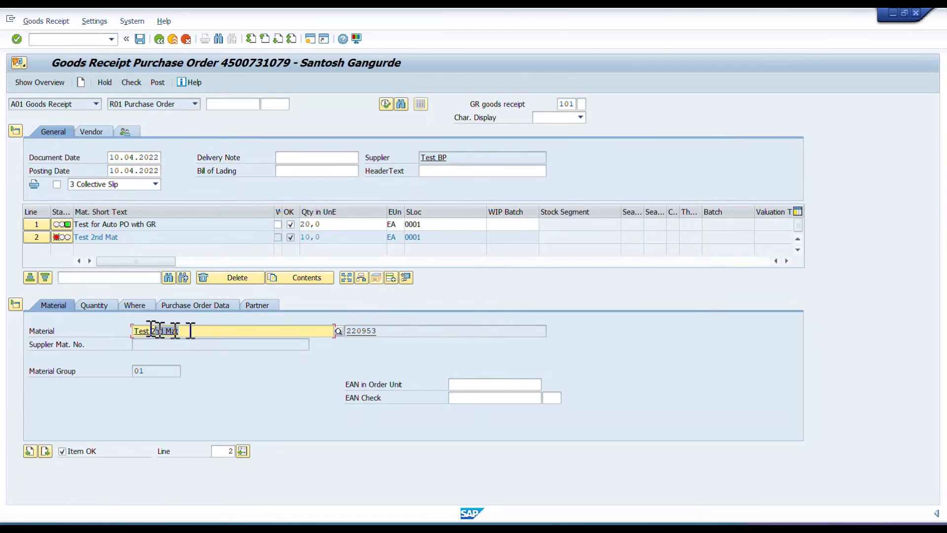
left_click(115, 329)
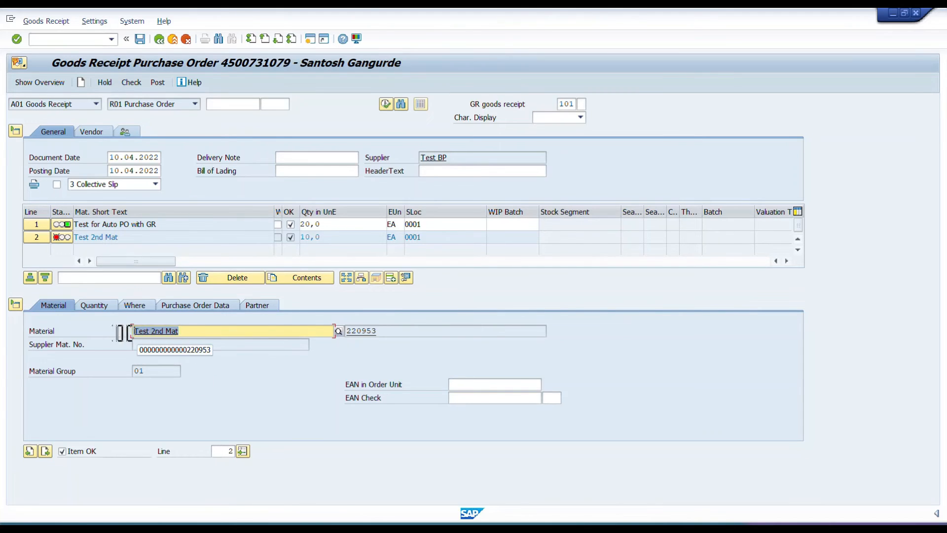
double_click(352, 331)
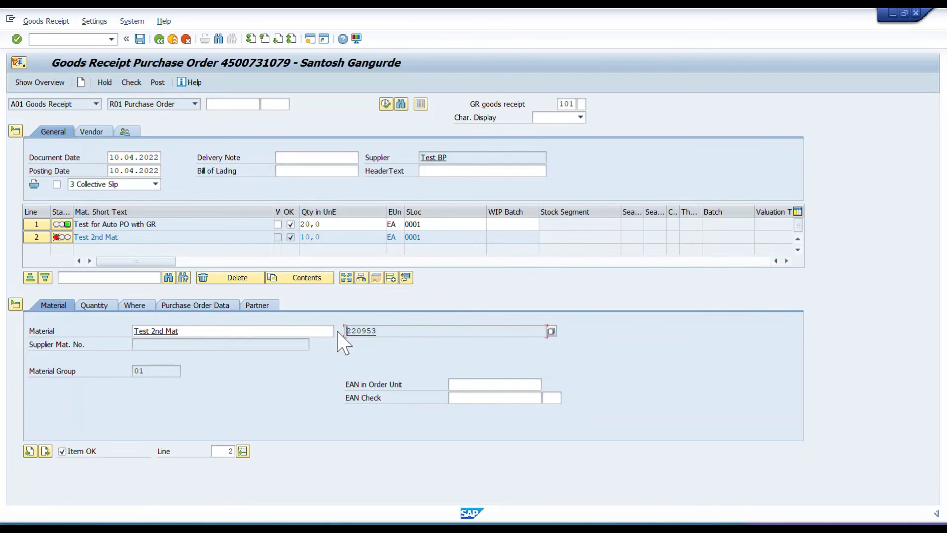
In a new session, start a standard info record with ME11 for supplier Test BP, material 220953, purchasing organization 0001 and plant 0001.
left_click(311, 41)
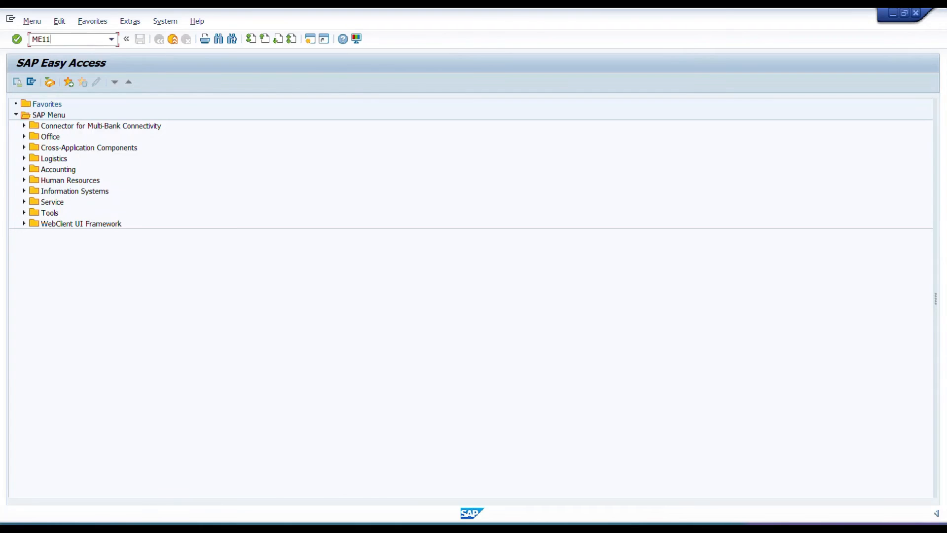
type("ME11")
key("Return")
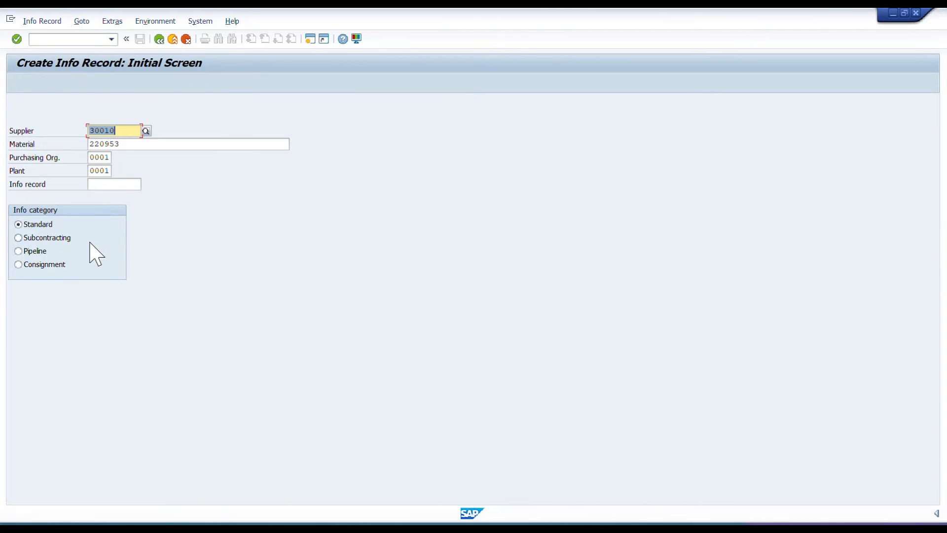
key("Return")
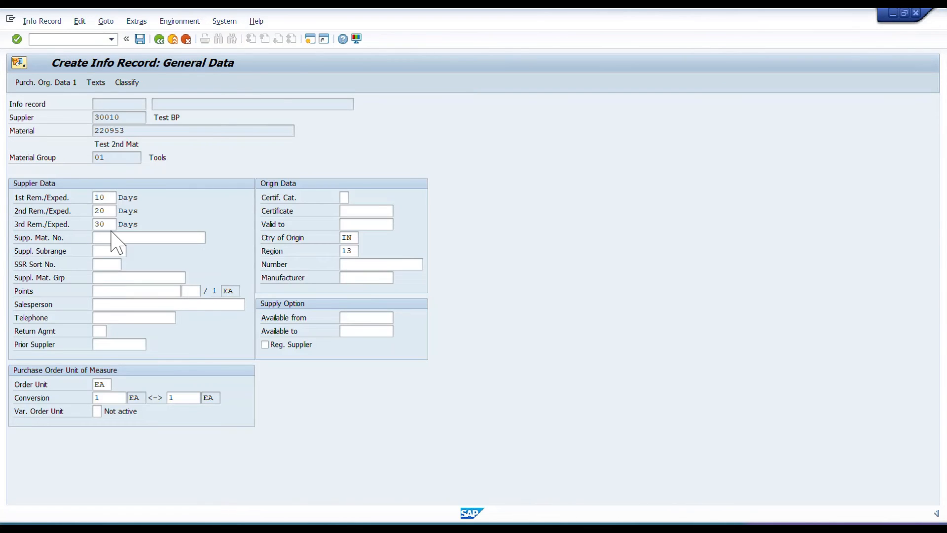
key("Return")
Set the info record's standard and minimum quantities to 10 and its maximum quantity to 100.
left_click(119, 223)
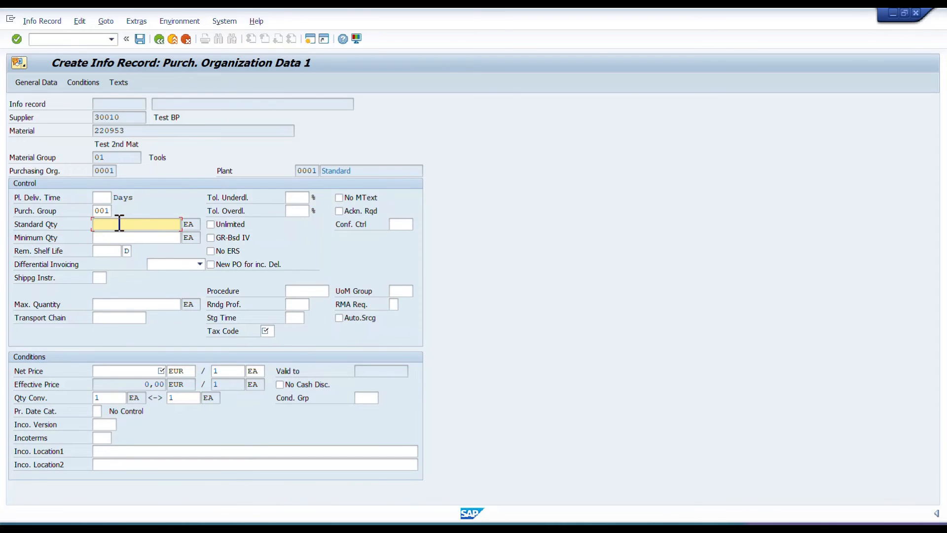
type("10")
key("Tab")
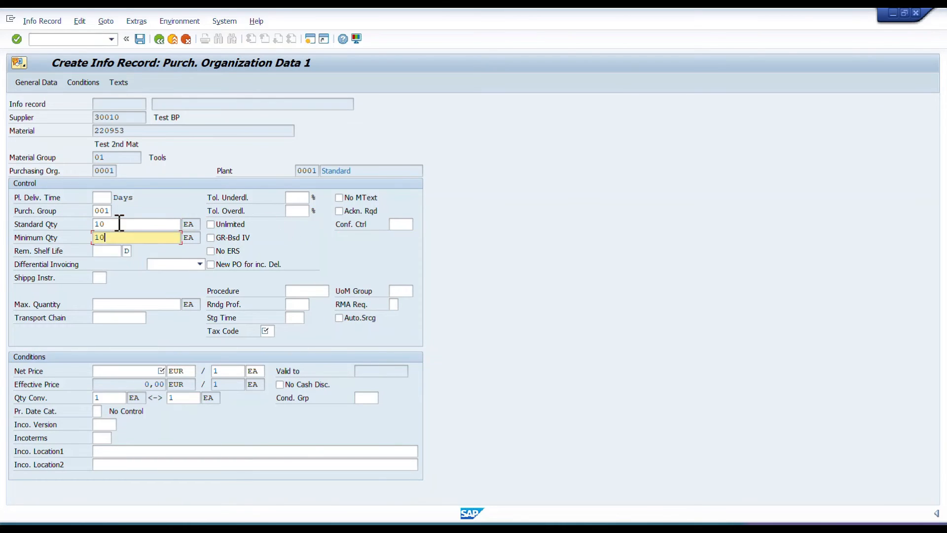
key("Tab")
key("Tab")
key("Tab")
key("Tab")
key("Tab")
key("Tab")
key("Tab")
key("Tab")
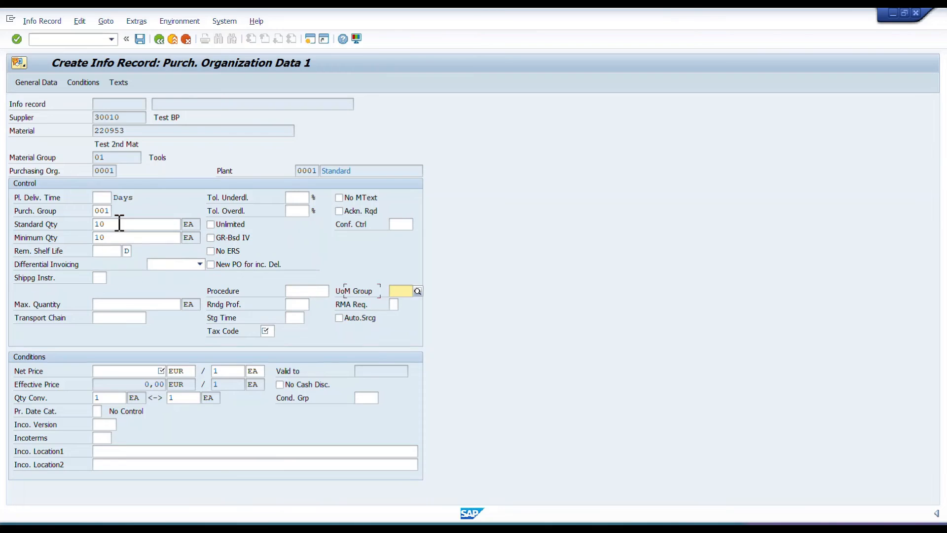
key("Tab")
type("100")
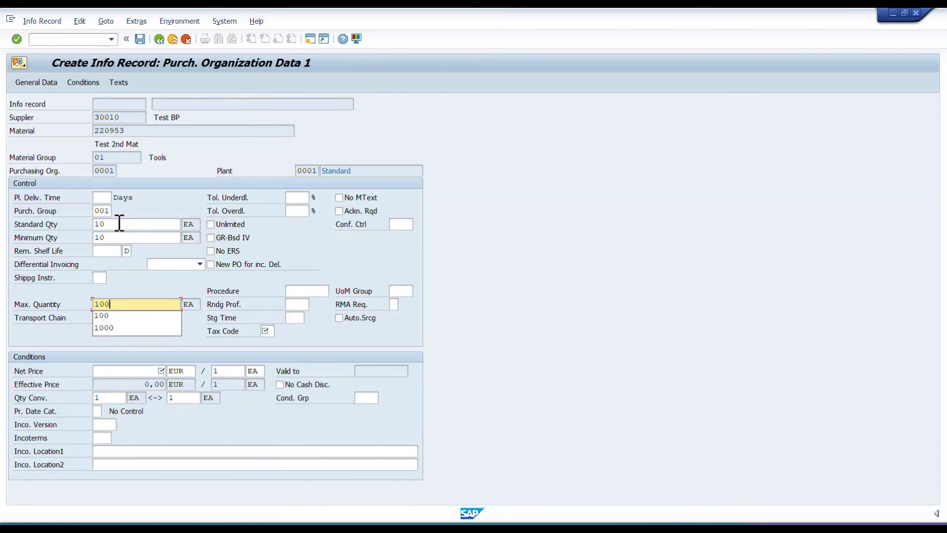
Choose tax code V1 and set the info record's net price to 10 EUR per EA.
key("Tab")
key("Tab")
key("Tab")
key("Tab")
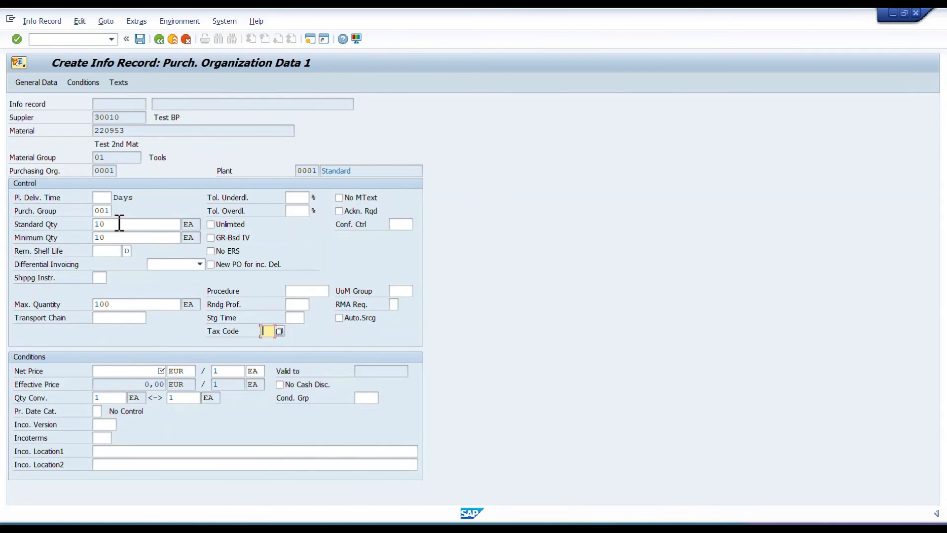
key("Down")
key("Return")
key("Return")
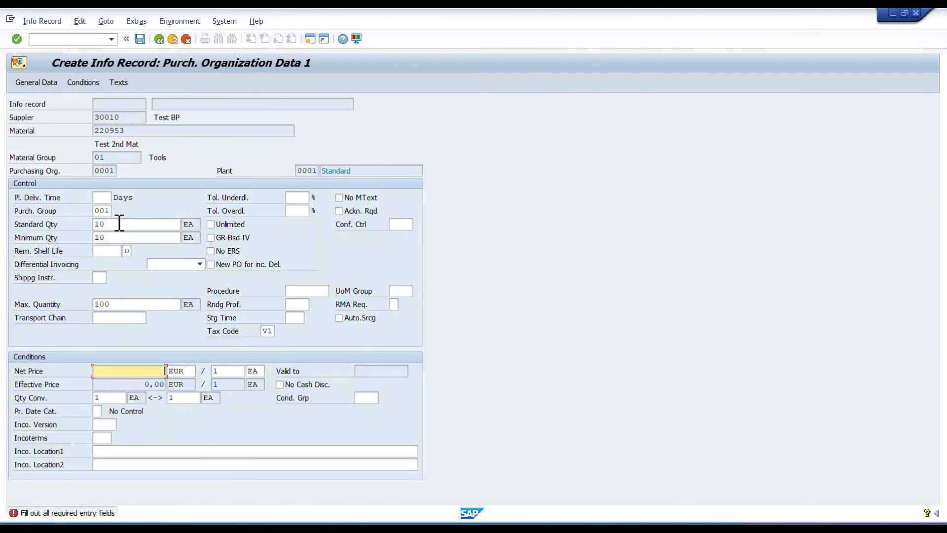
type("10")
key("Return")
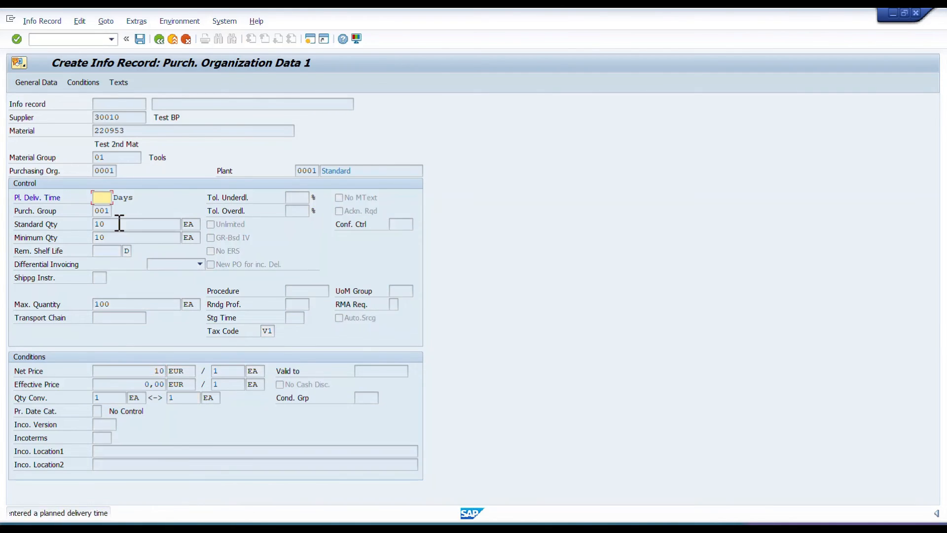
Continue through the remaining info record screens without a planned delivery time or quotation, and save the record.
key("Return")
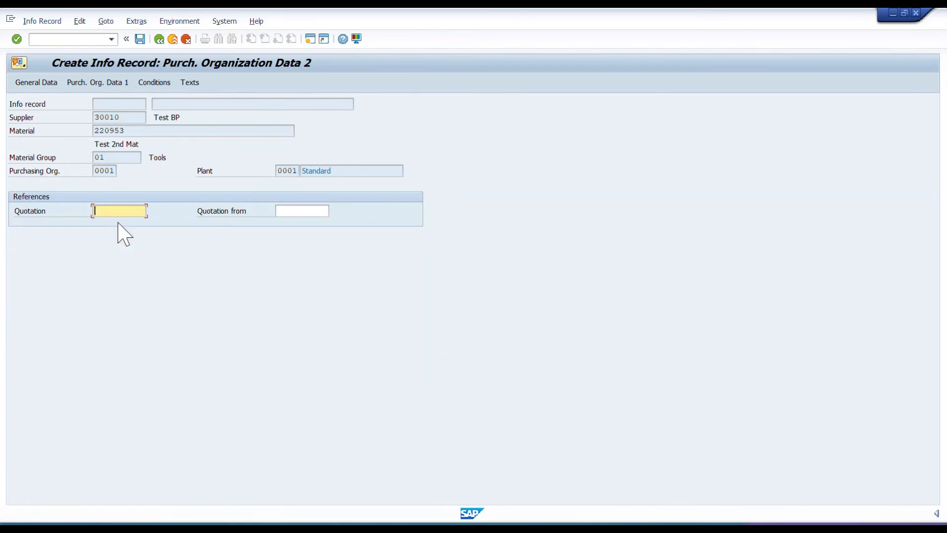
key("Return")
key("Return")
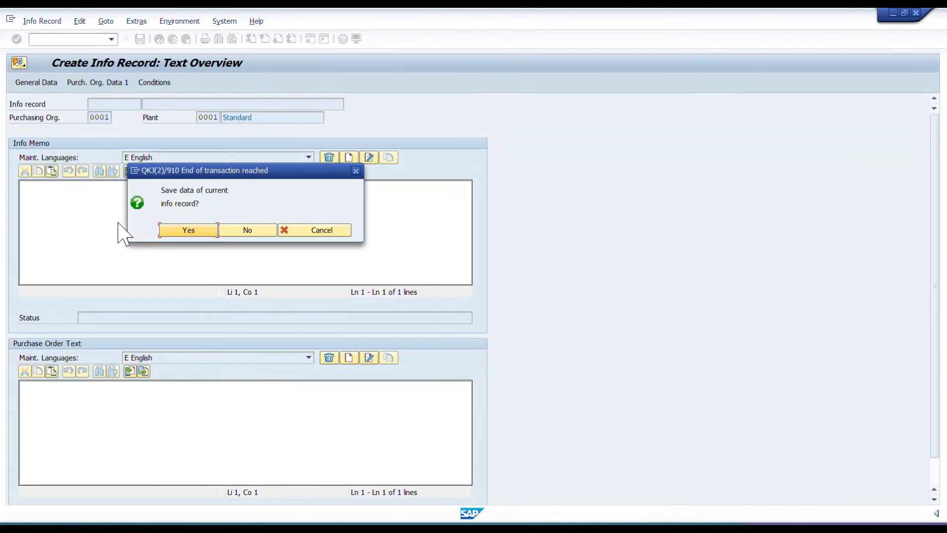
left_click(189, 230)
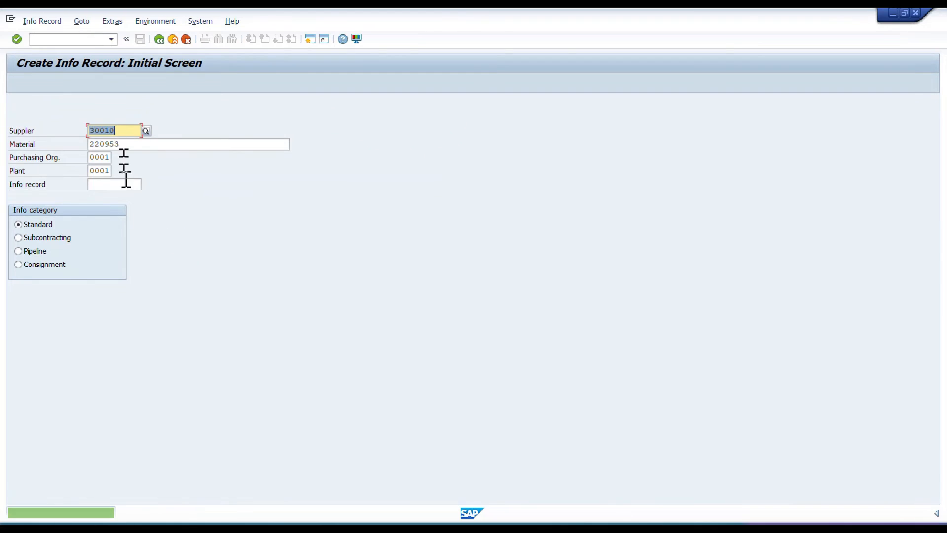
Copy material number 220953, return to the goods receipt session and exit the receipt without saving.
left_click_drag(121, 144, 92, 144)
key("ctrl+c")
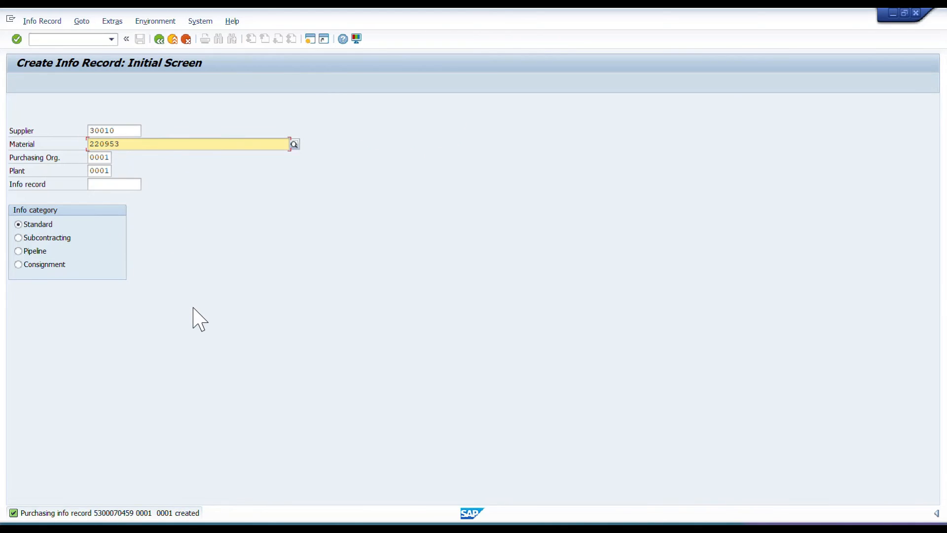
key("alt+Tab")
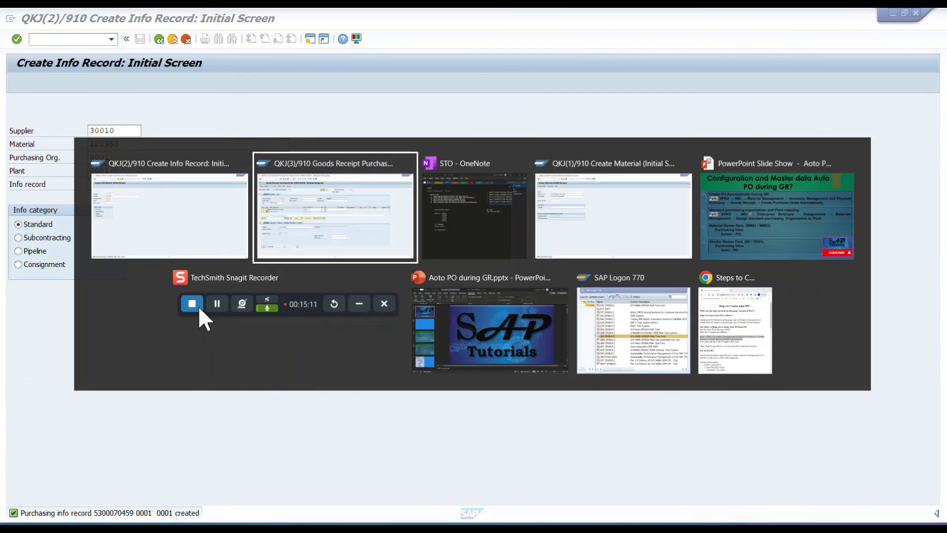
left_click(158, 39)
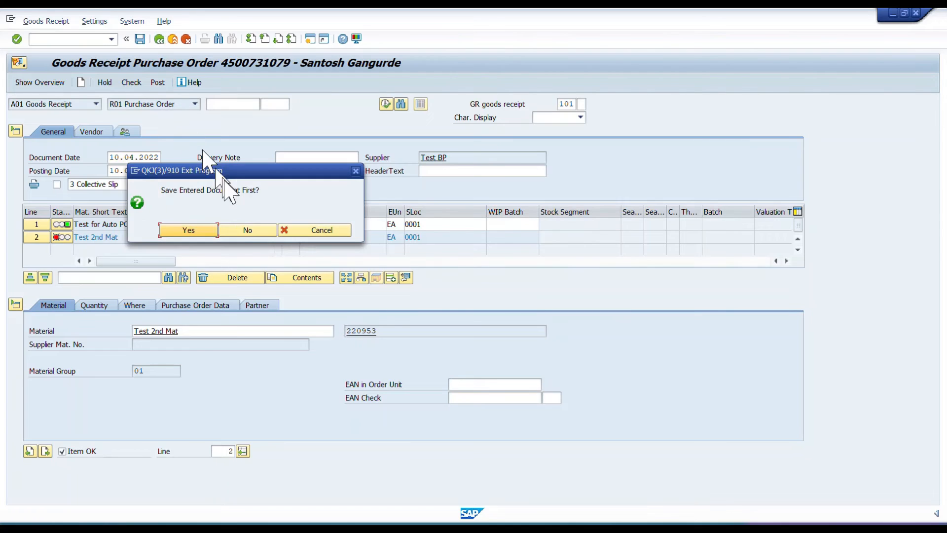
left_click(245, 230)
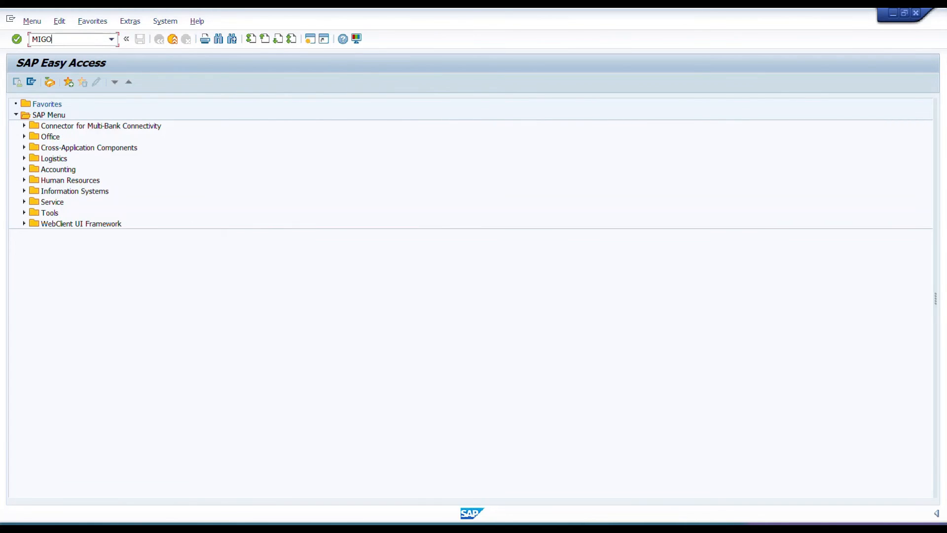
Restart MIGO and load the same purchase order for goods receipt.
key("Return")
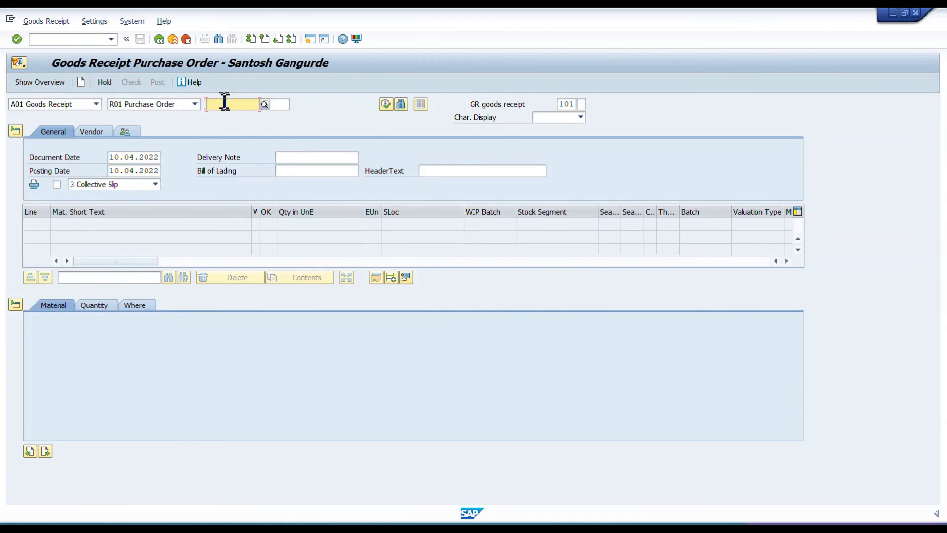
left_click(225, 102)
left_click(228, 117)
key("Return")
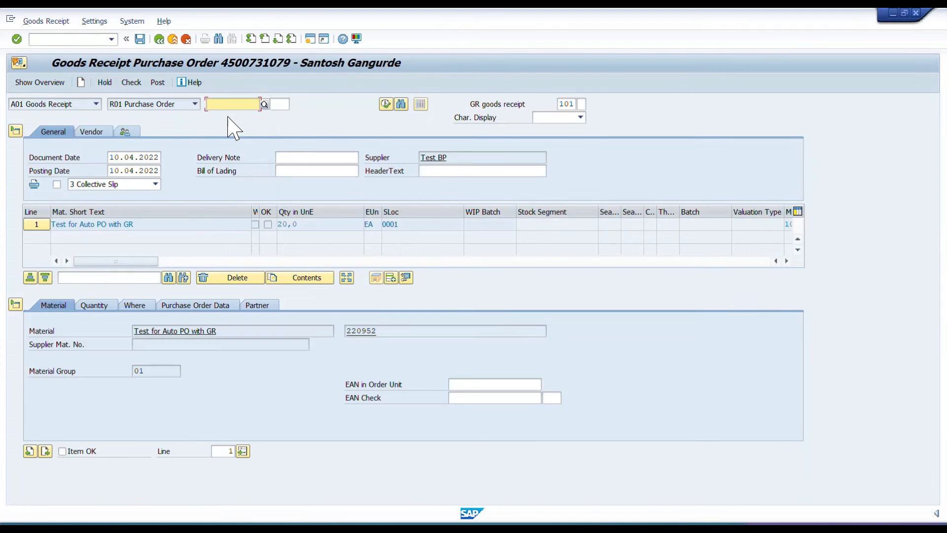
Set line 1's delivery note quantity to 20, and review its storage location, purchase order and partner data.
left_click(110, 303)
left_click(157, 371)
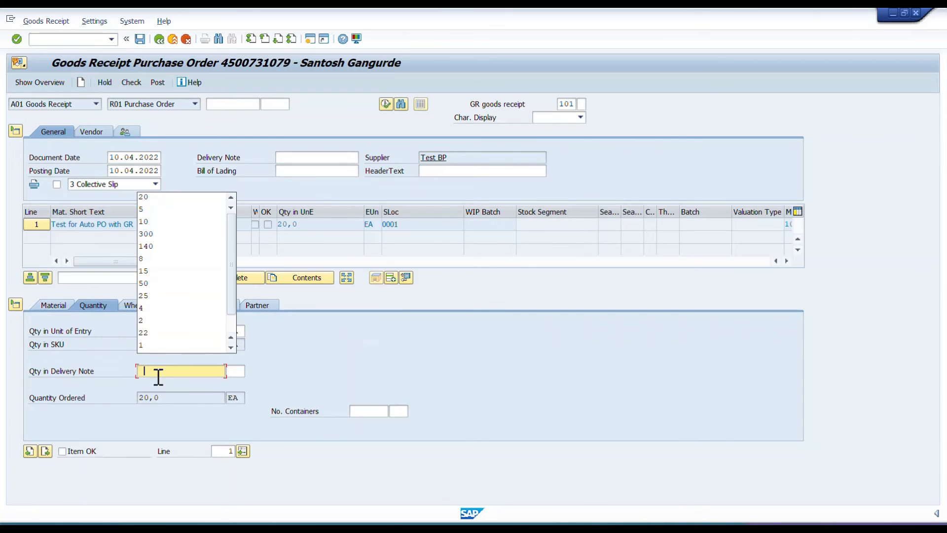
left_click(168, 197)
left_click(139, 305)
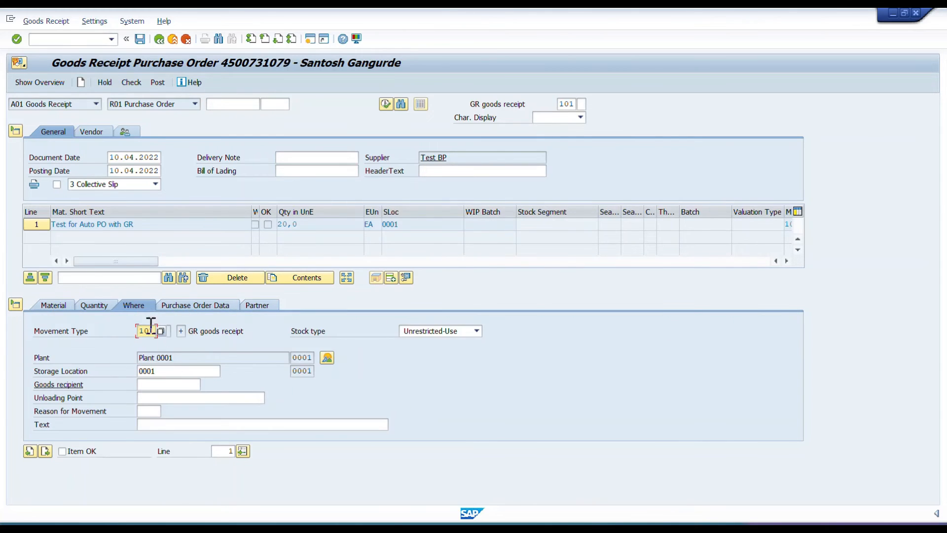
left_click(217, 305)
left_click(254, 307)
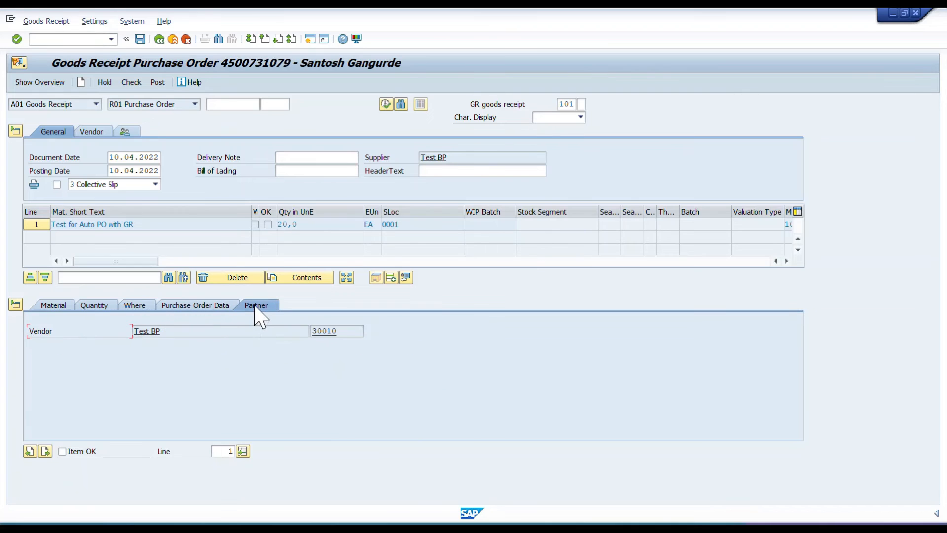
Add a non-ordered item as line 2 and enter material 220953 for it.
left_click(391, 279)
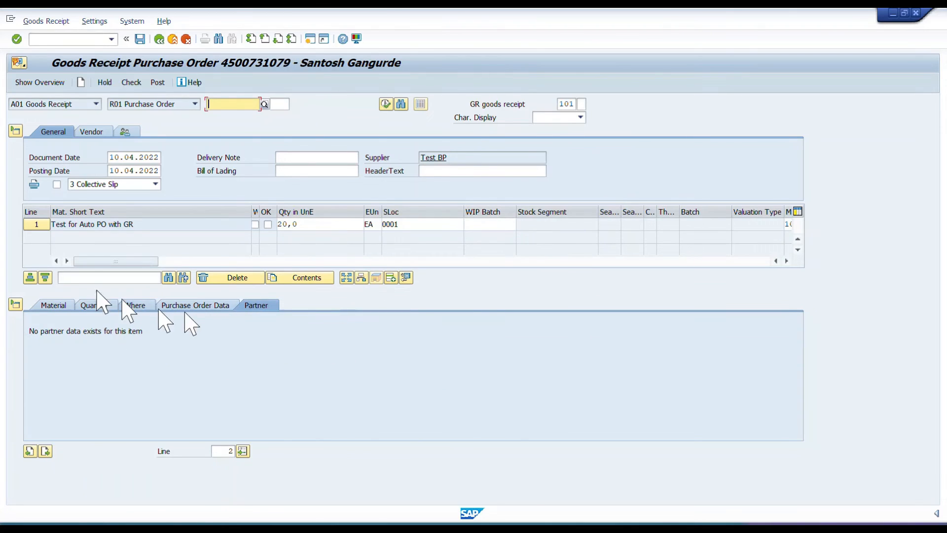
left_click(60, 306)
left_click(165, 332)
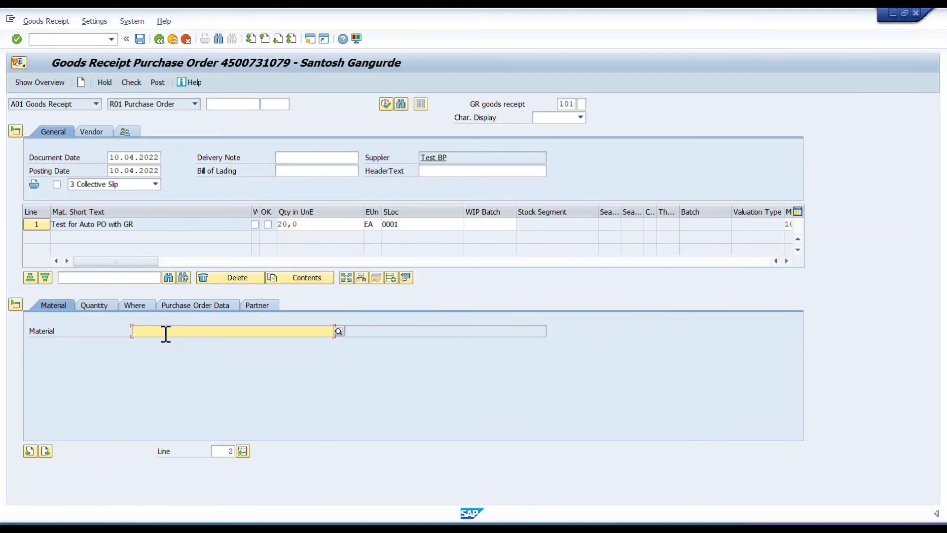
left_click(165, 340)
Set the non-ordered item's quantity in unit of entry to 30 EA.
left_click(97, 304)
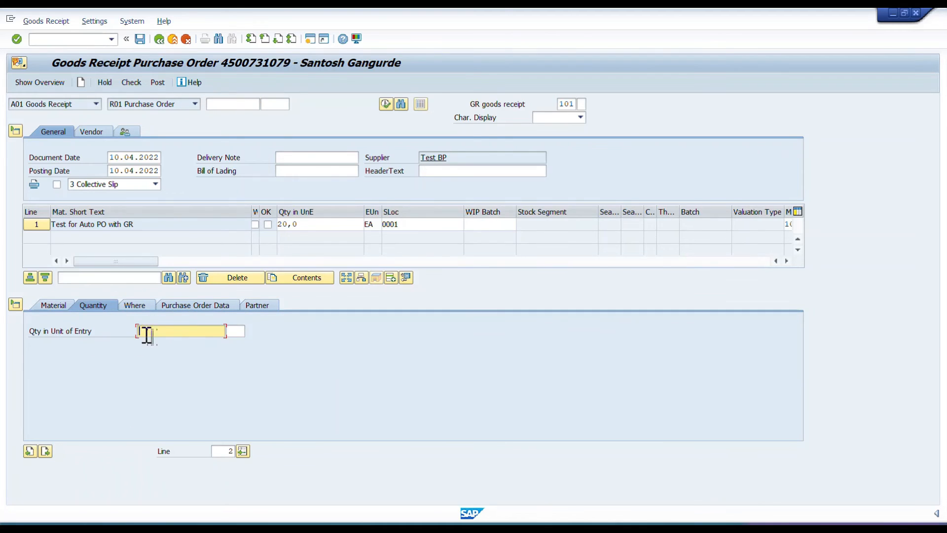
type("30")
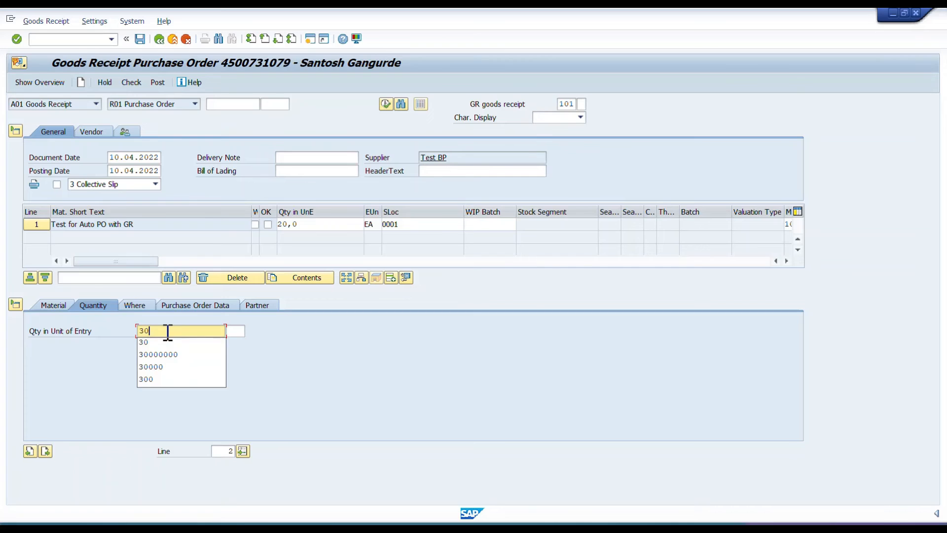
key("Tab")
type("EA")
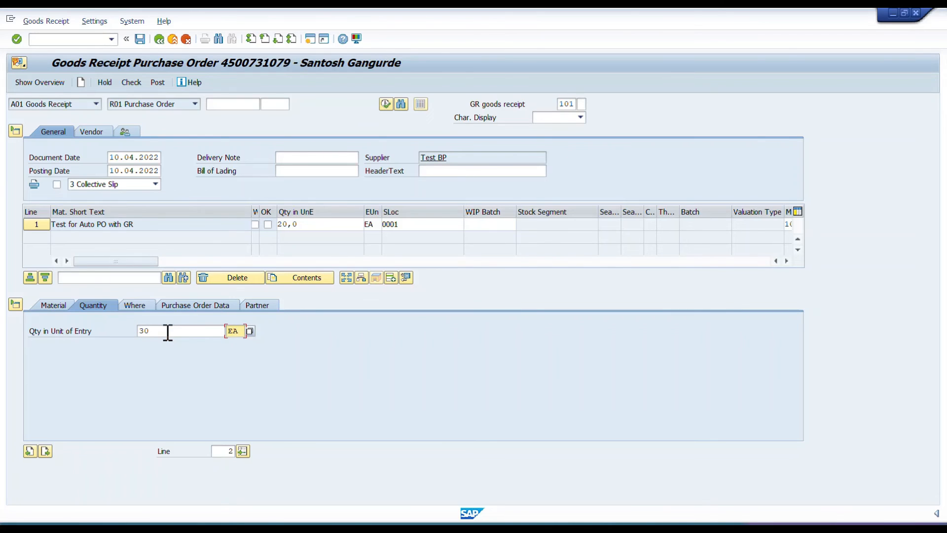
Confirm line 2's entry quantity and set its quantity in delivery note to 30 EA.
key("Return")
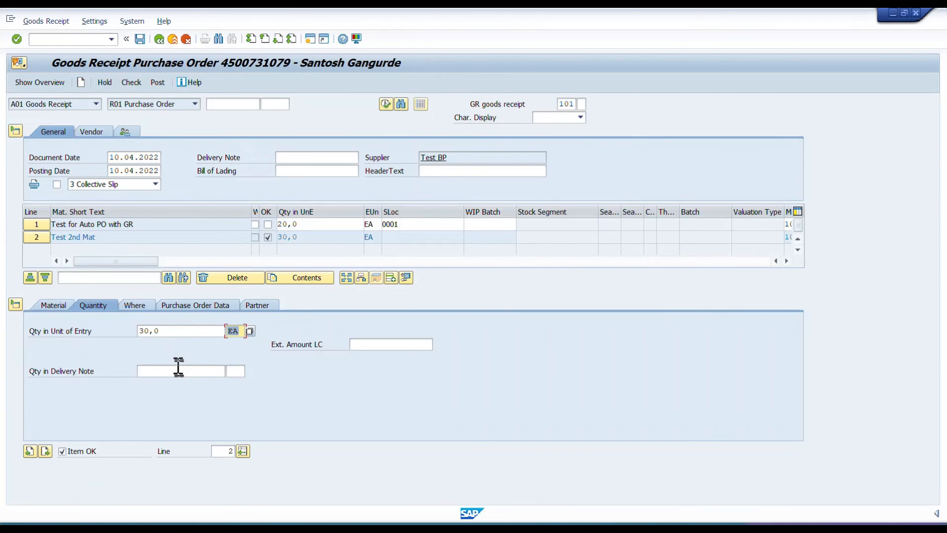
left_click(179, 370)
type("30")
key("Tab")
type("EA")
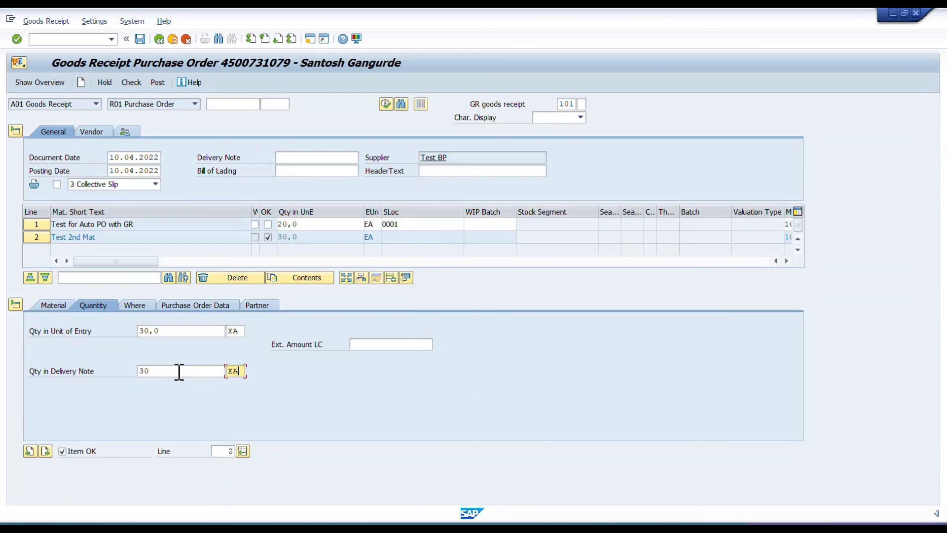
Assign plant 0001 and storage location 0001 to the non-ordered item.
left_click(133, 307)
left_click(154, 358)
type("0001")
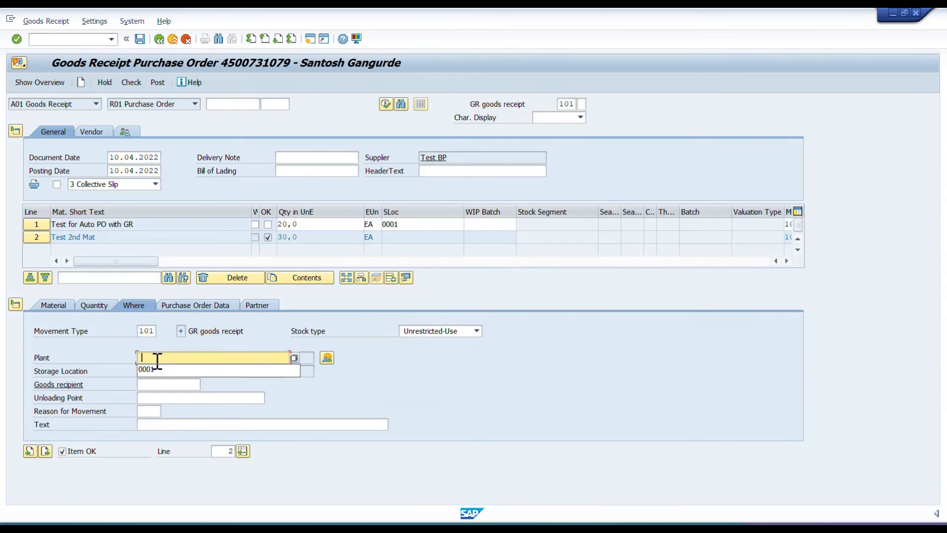
left_click(157, 371)
left_click(151, 384)
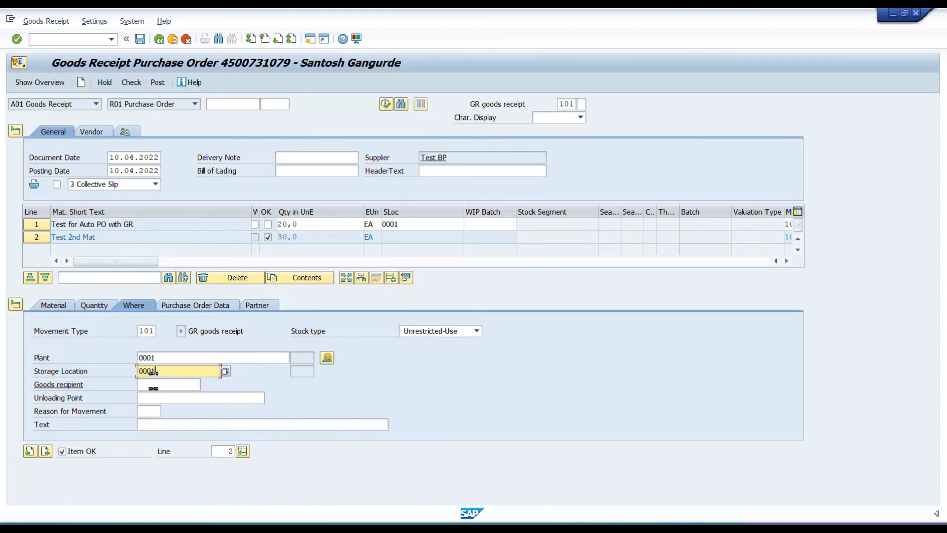
Assign Test BP as the vendor partner of line 2 and copy its vendor number.
left_click(178, 306)
left_click(265, 306)
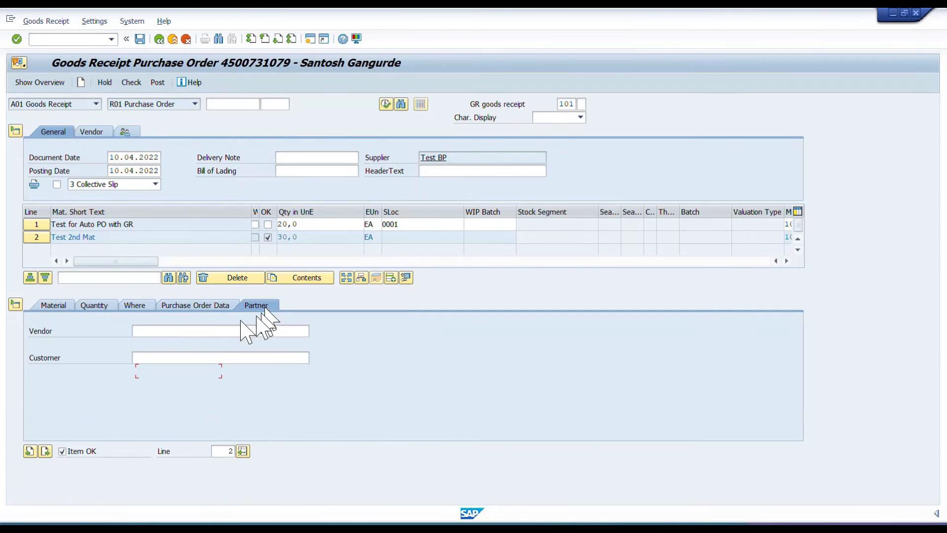
left_click(169, 330)
left_click(168, 342)
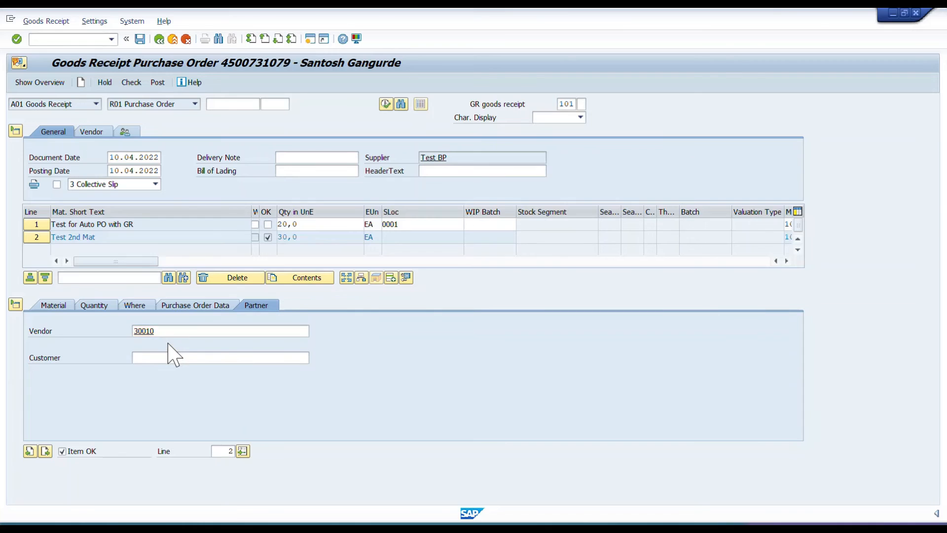
key("Return")
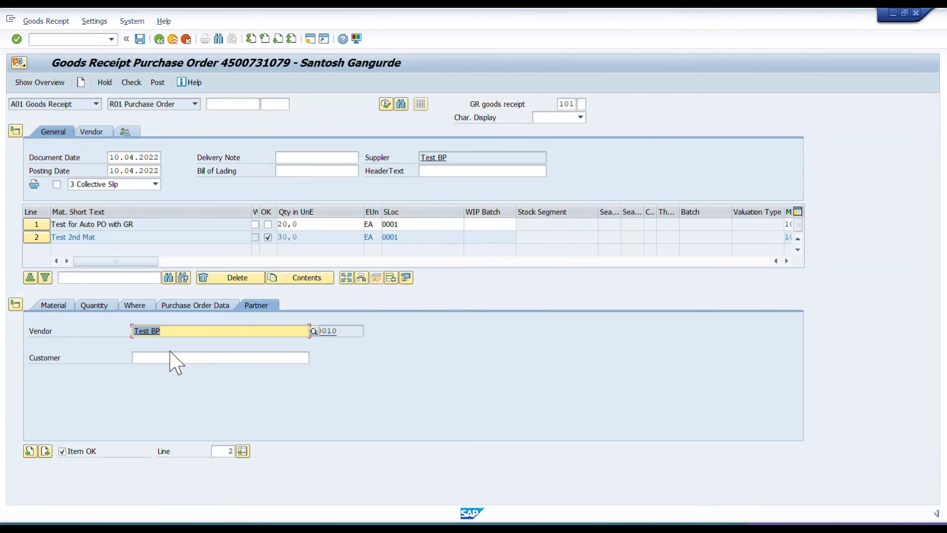
left_click(352, 333)
left_click_drag(350, 330, 313, 329)
key("ctrl+c")
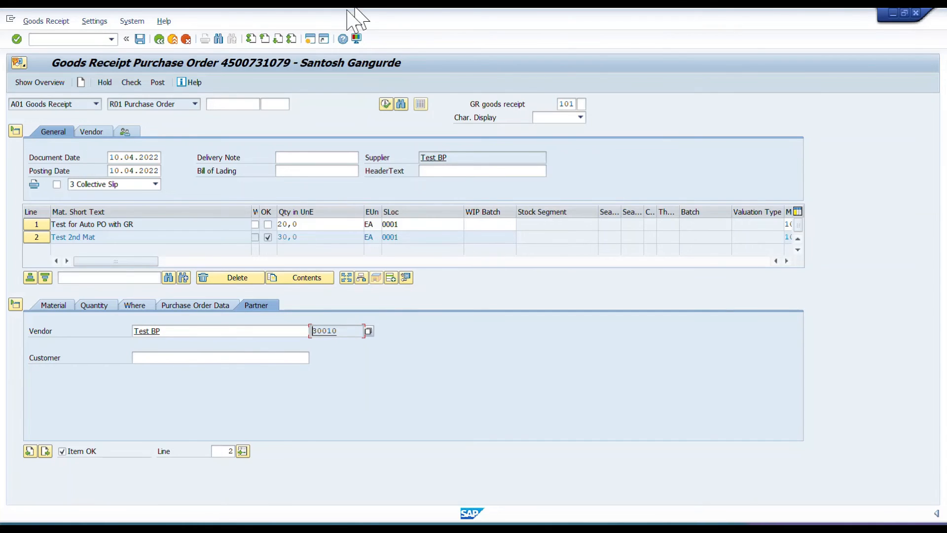
Display the stock overview of material 220953 in plant 0001 in a new session.
left_click(309, 41)
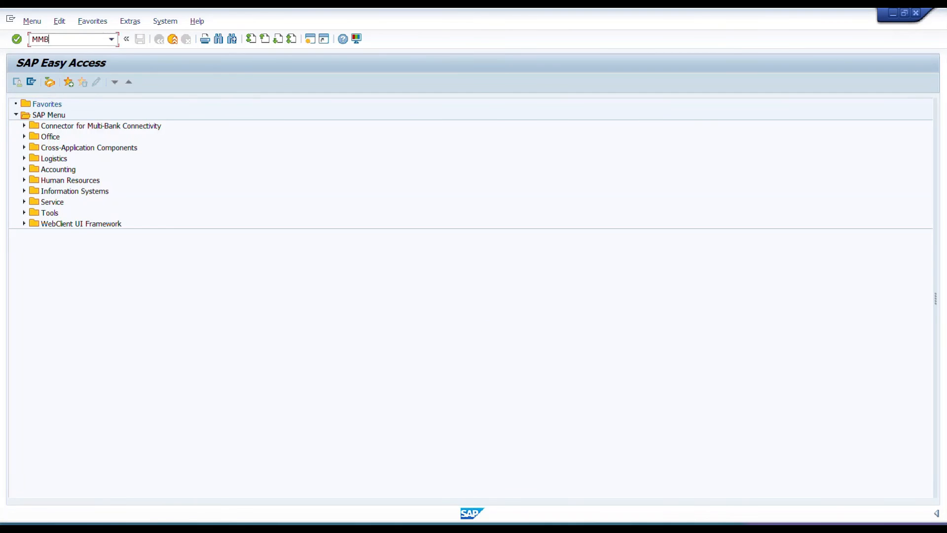
key("Return")
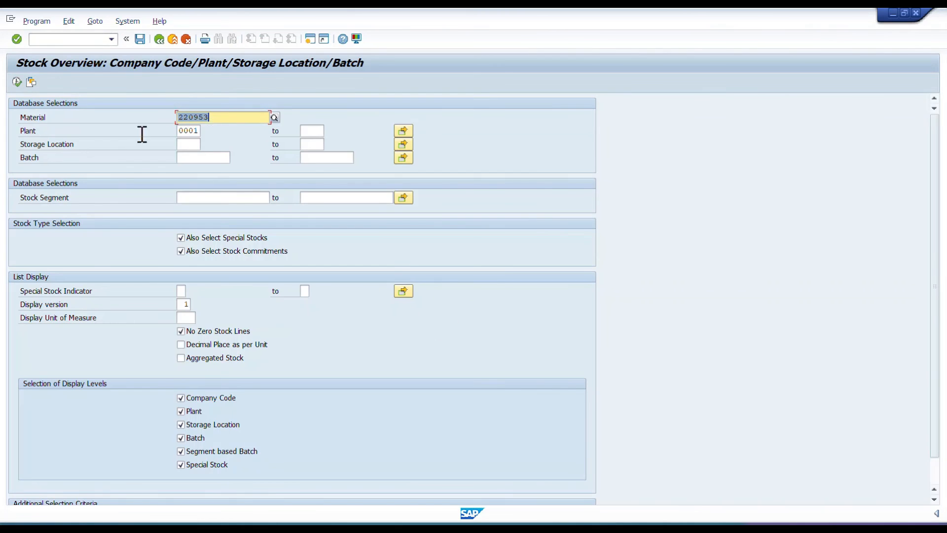
left_click(17, 82)
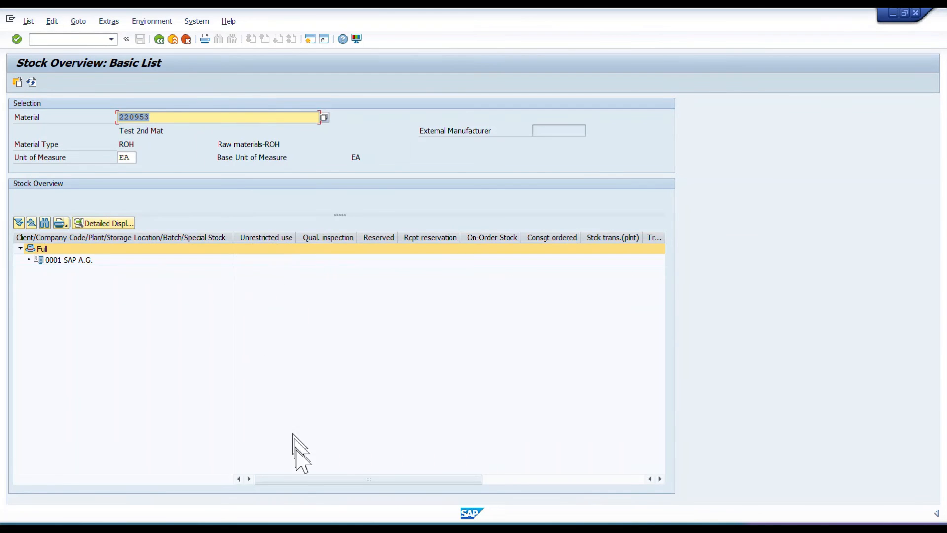
left_click_drag(387, 485, 344, 484)
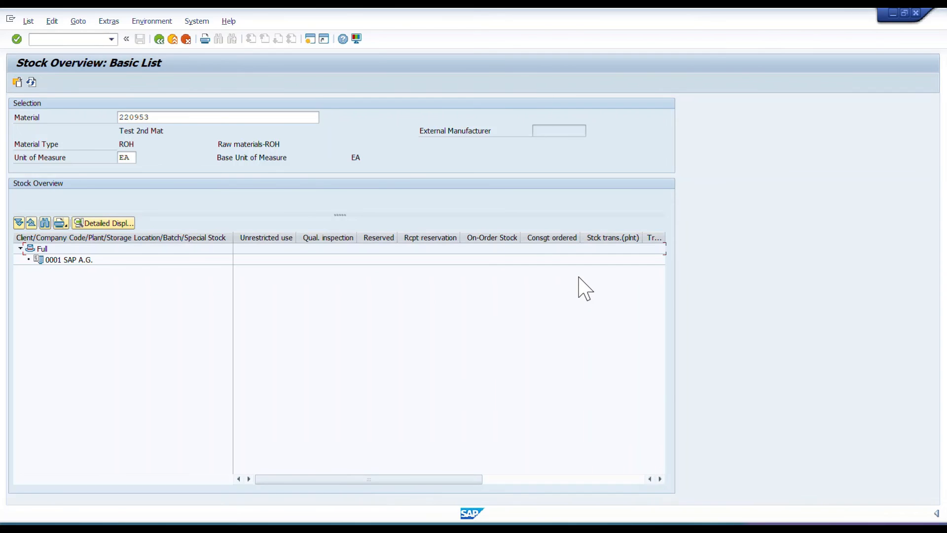
Return to the goods receipt, check the document, and mark line 1 as OK.
key("alt+Tab")
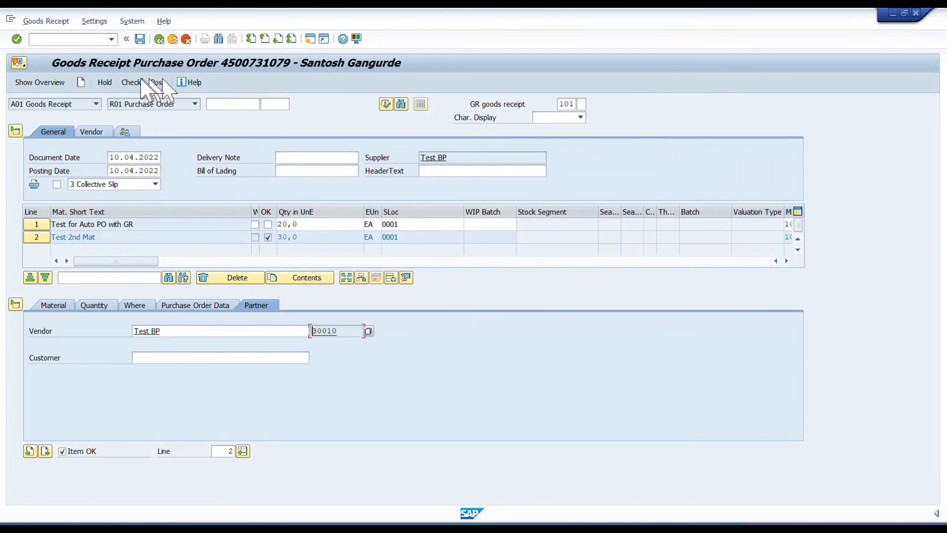
left_click(134, 84)
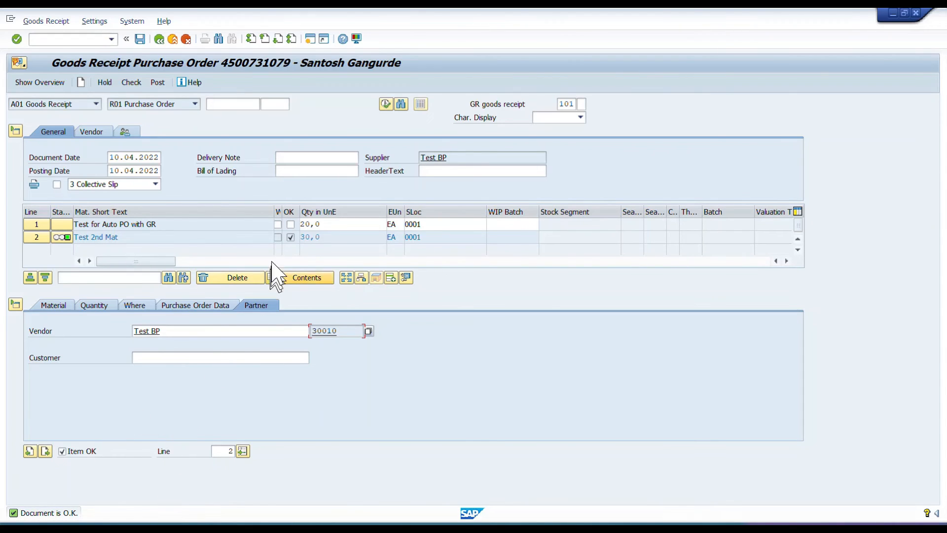
left_click(290, 225)
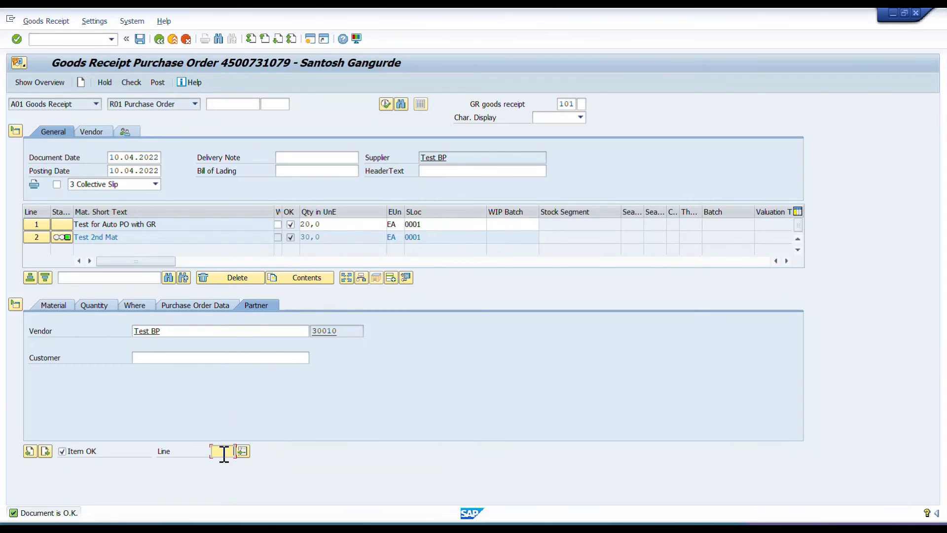
Review line 1's material data and post the goods receipt.
type("1")
key("Return")
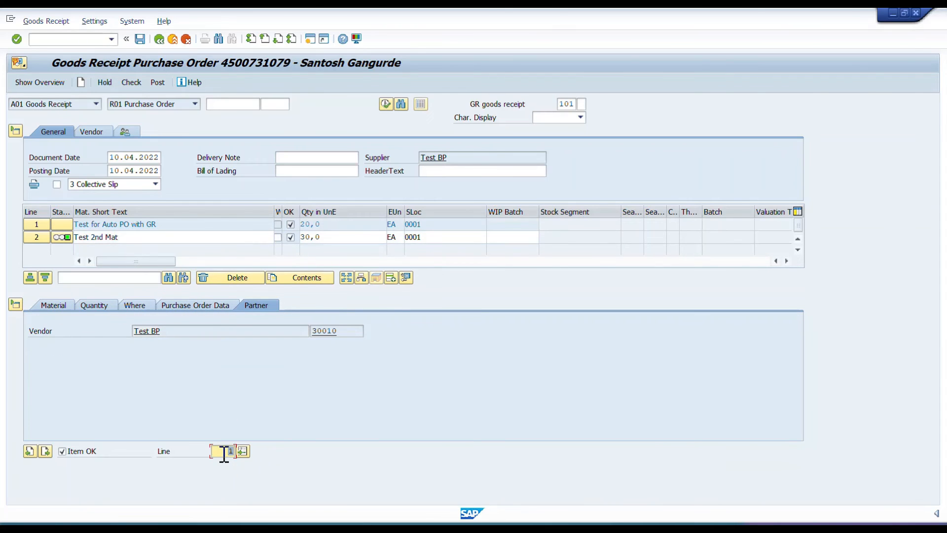
left_click(53, 306)
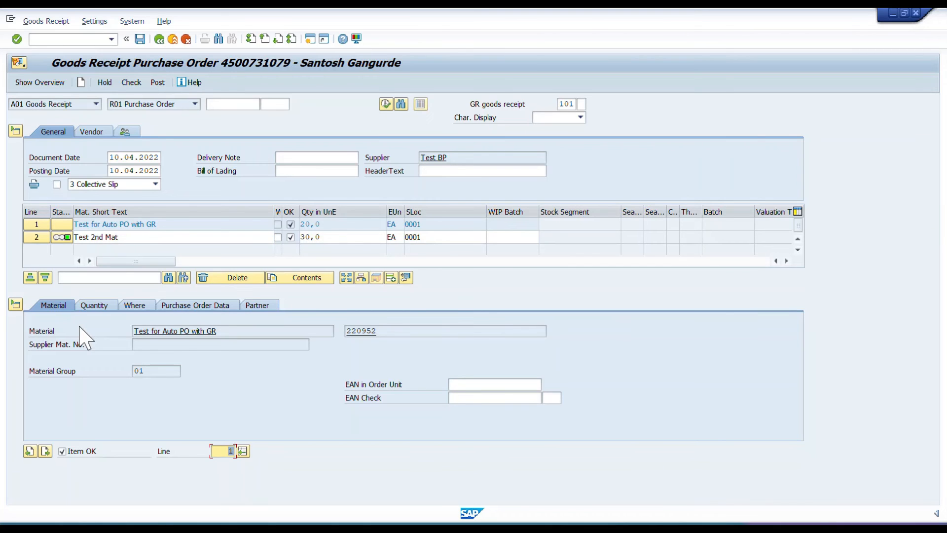
left_click(140, 38)
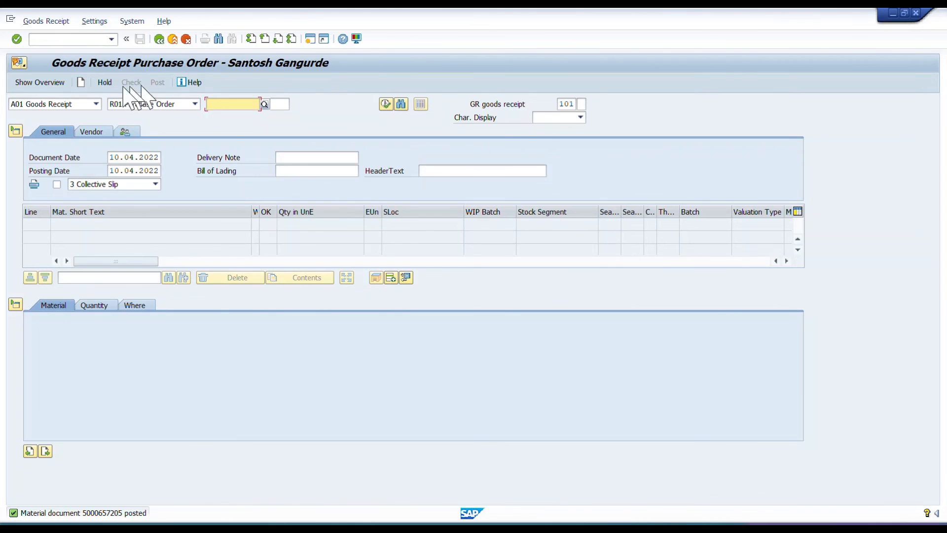
Display the posted material document in MIGO with the A04 Display action.
left_click(85, 105)
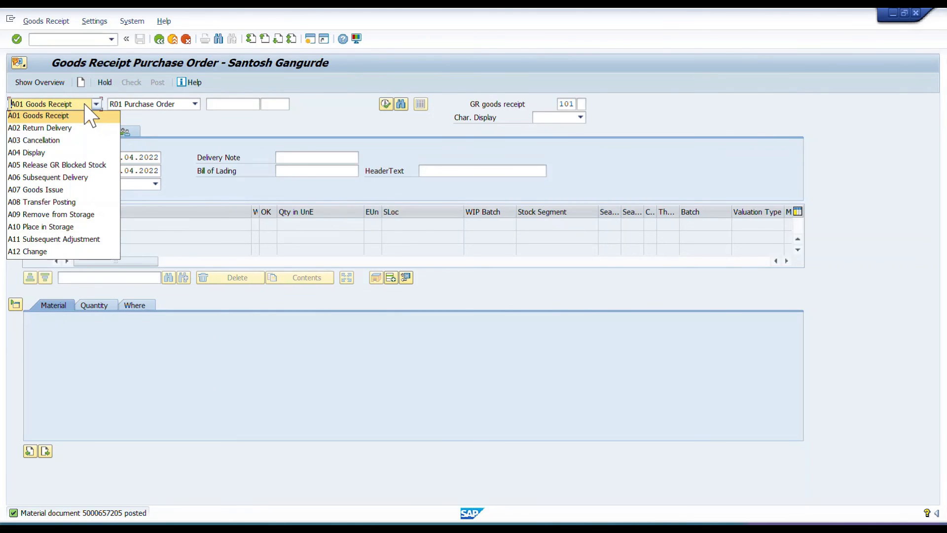
left_click(32, 153)
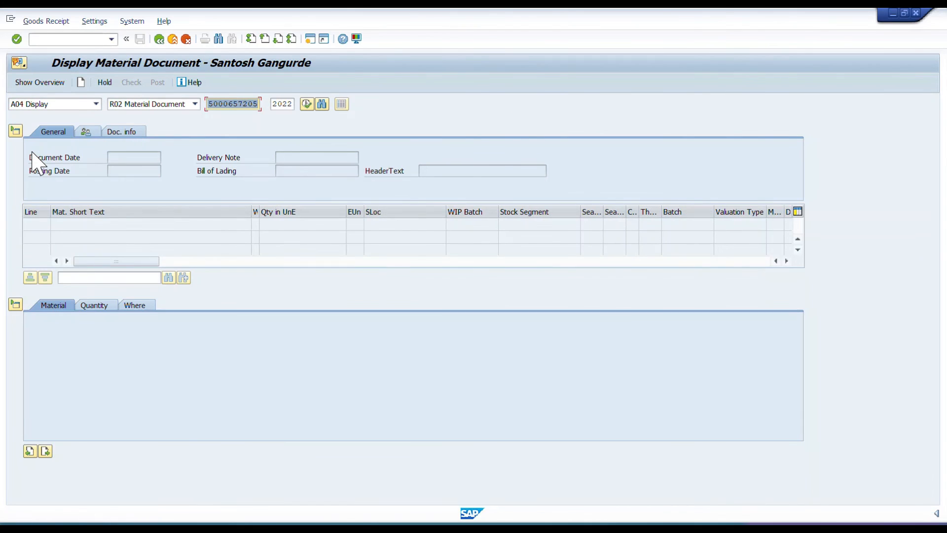
key("Return")
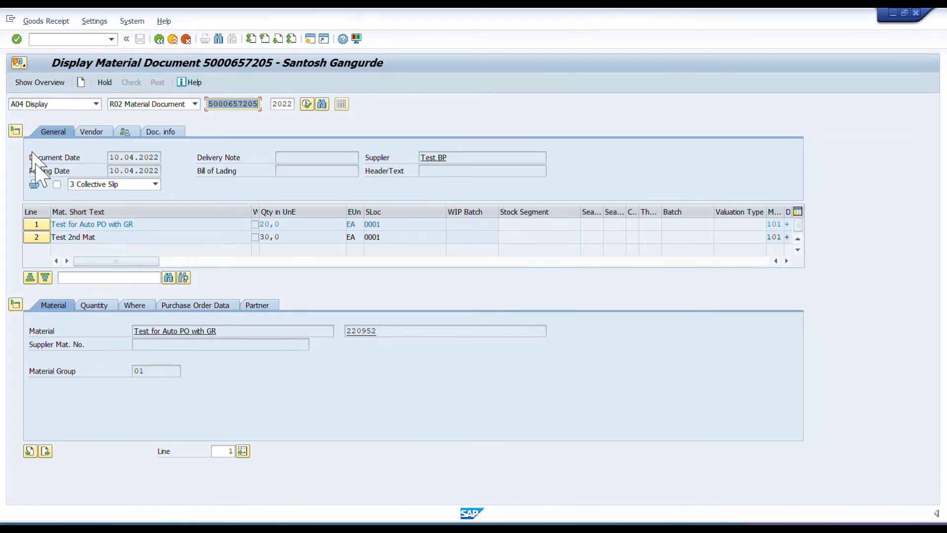
Show line 2's purchase order data in the material document and copy its purchase order number.
left_click(233, 452)
type("2")
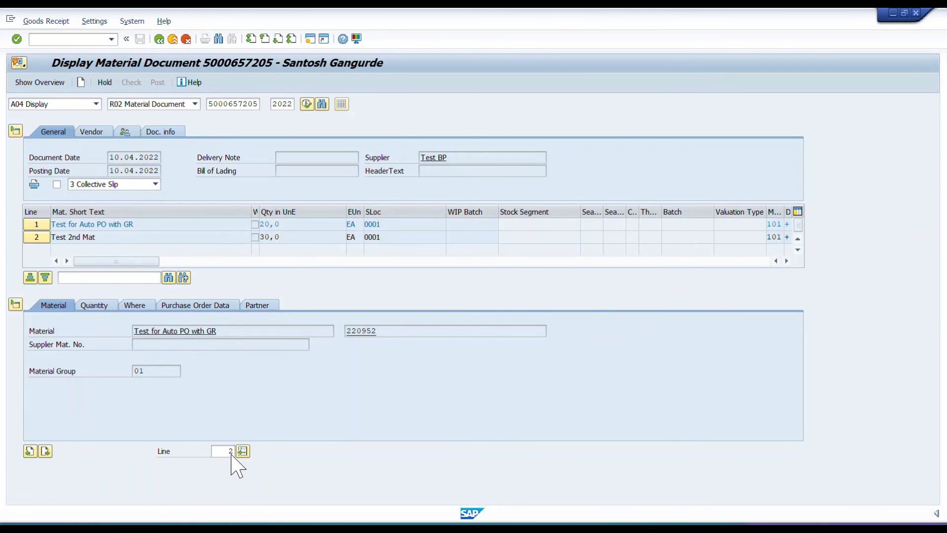
key("Return")
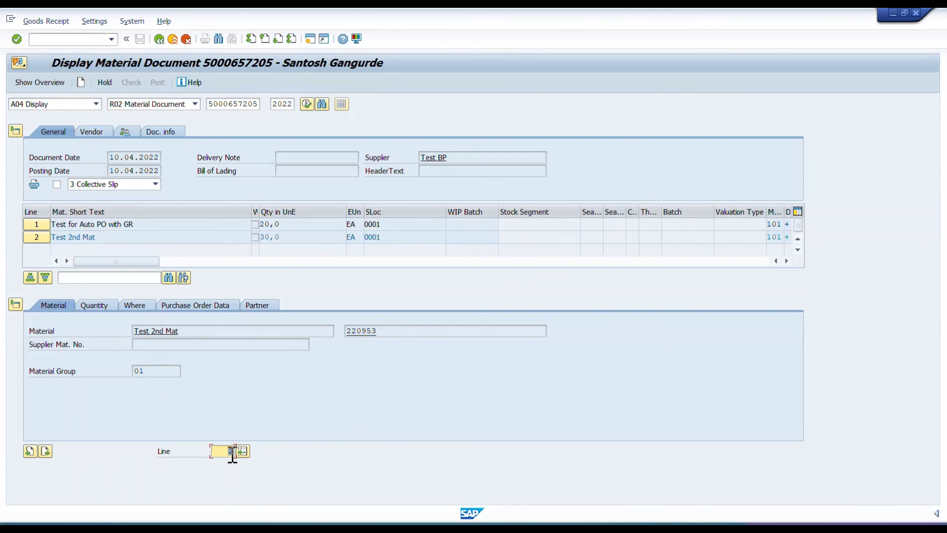
left_click(218, 308)
left_click_drag(135, 330, 171, 330)
key("ctrl+c")
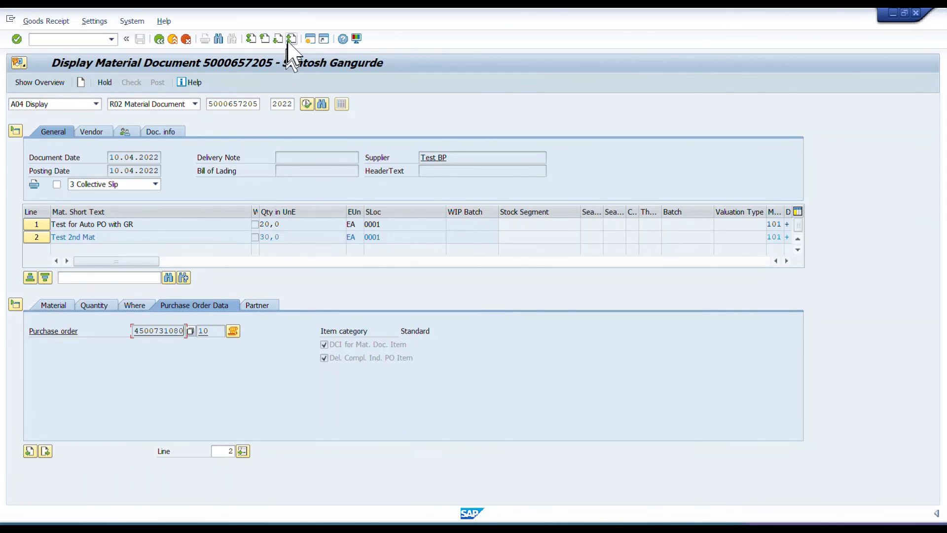
Start ME23N in a new session and display the purchase order created for material 220953.
left_click(309, 39)
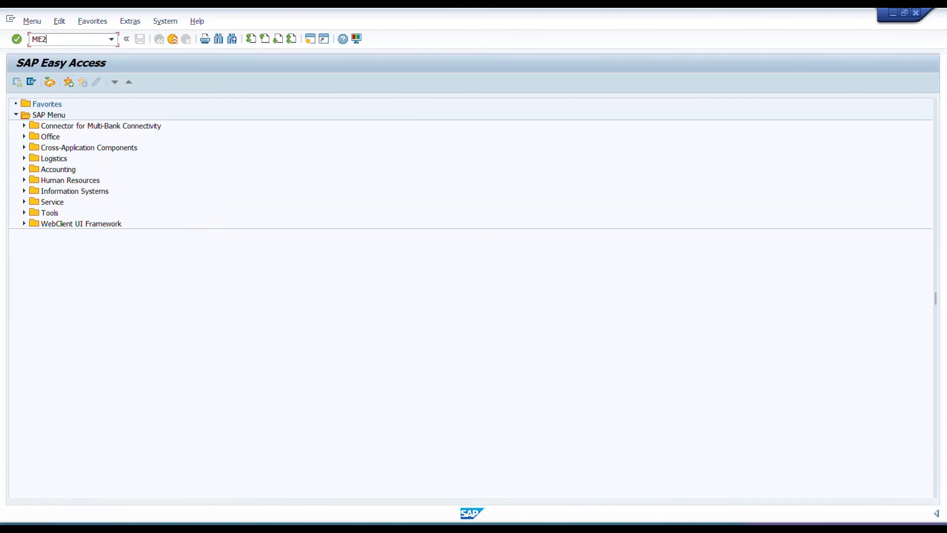
type("ME23N")
key("Return")
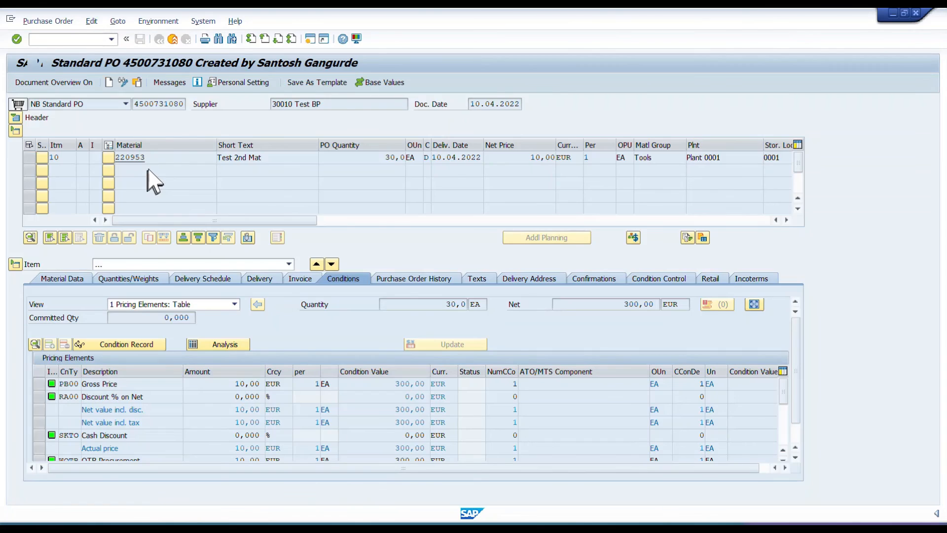
left_click(137, 82)
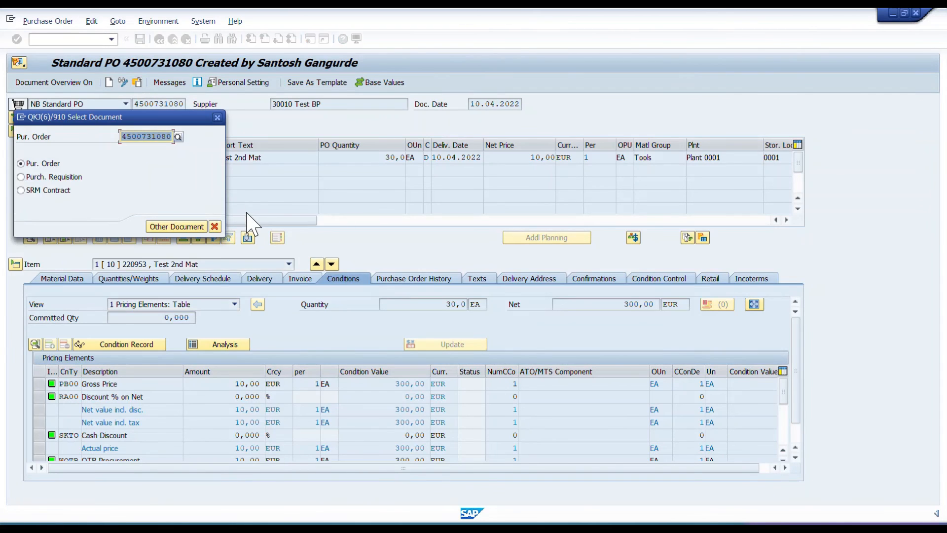
key("Return")
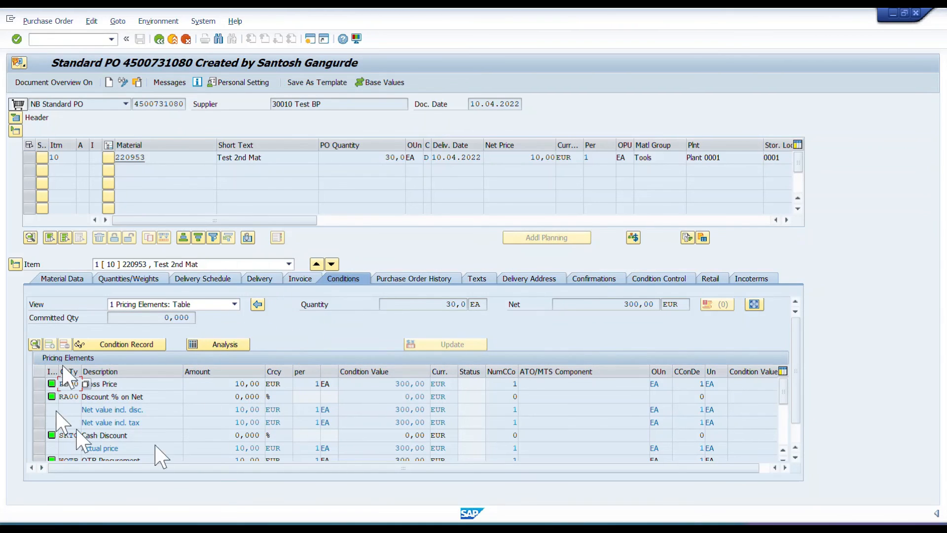
Review the pricing elements of the purchase order item, and return to the material document display.
scroll(282, 439, "down", 3)
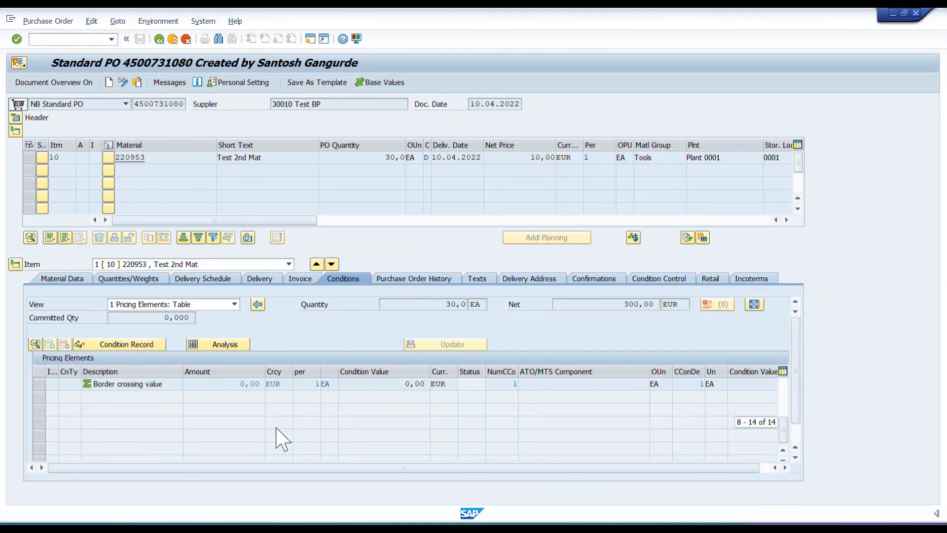
scroll(276, 430, "up", 3)
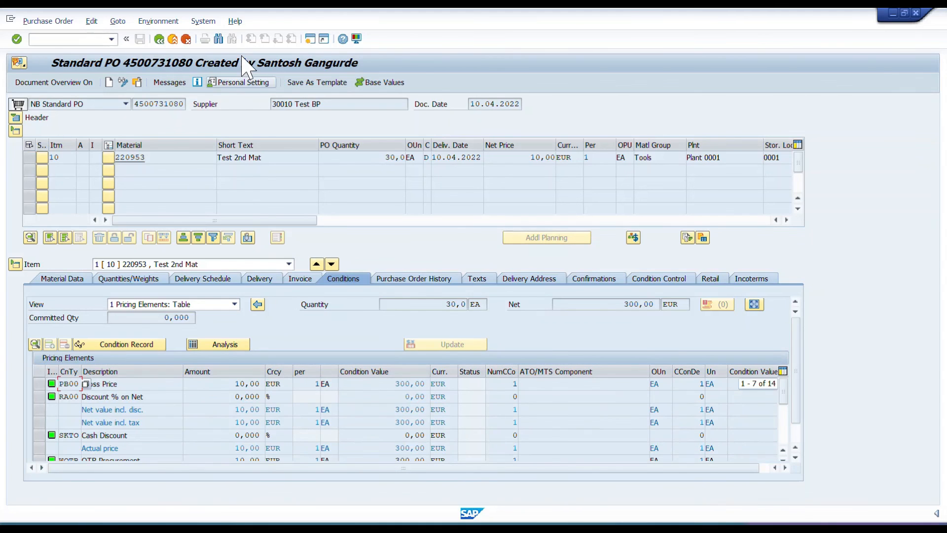
left_click(160, 39)
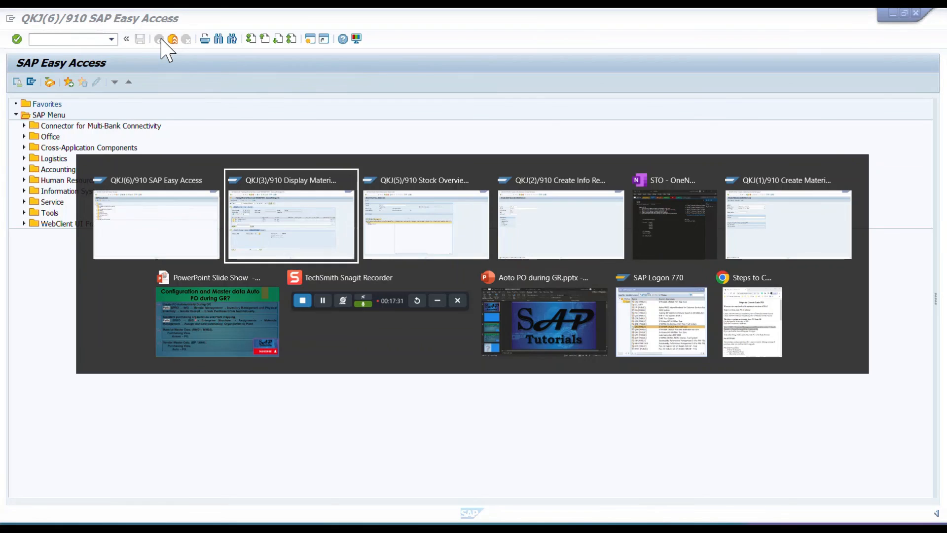
key("alt+Tab")
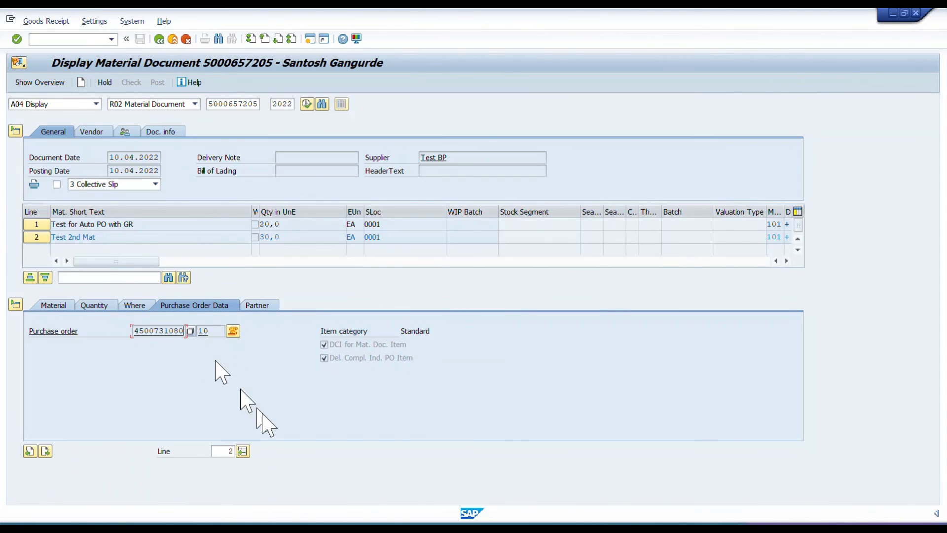
key("alt")
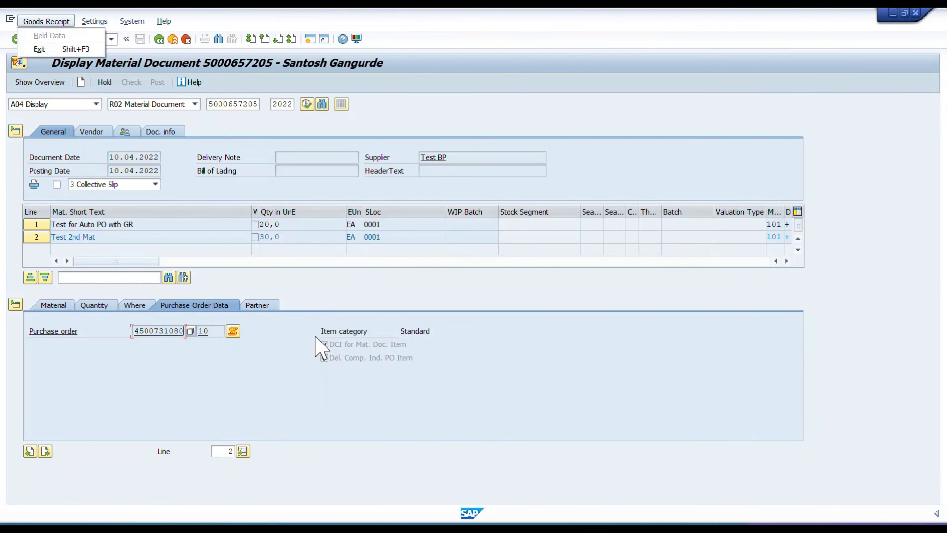
key("Escape")
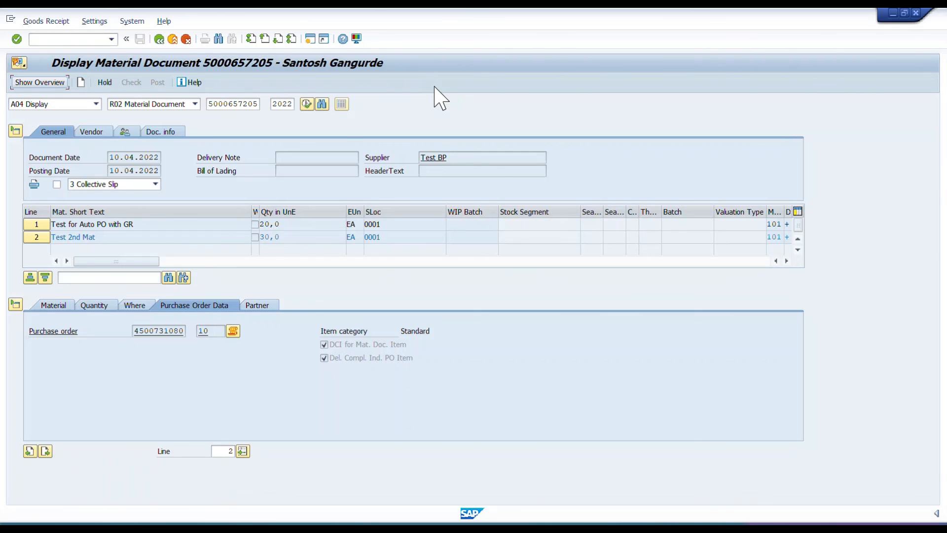
Switch to the PowerPoint slide show on configuration and master data for Auto PO during GR.
key("alt+Tab")
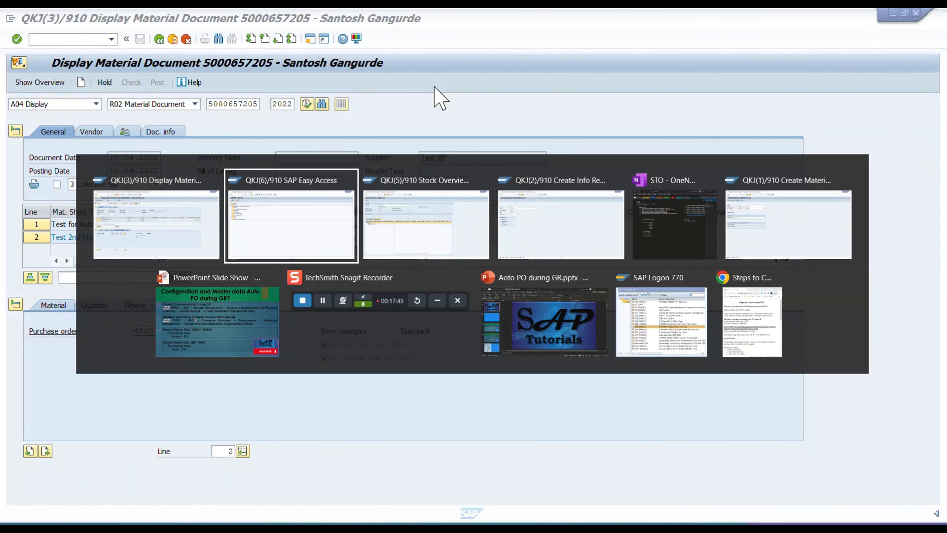
key("alt+Tab")
key("alt+Tab")
key("alt+Tab")
key("alt+Tab")
key("alt+Tab")
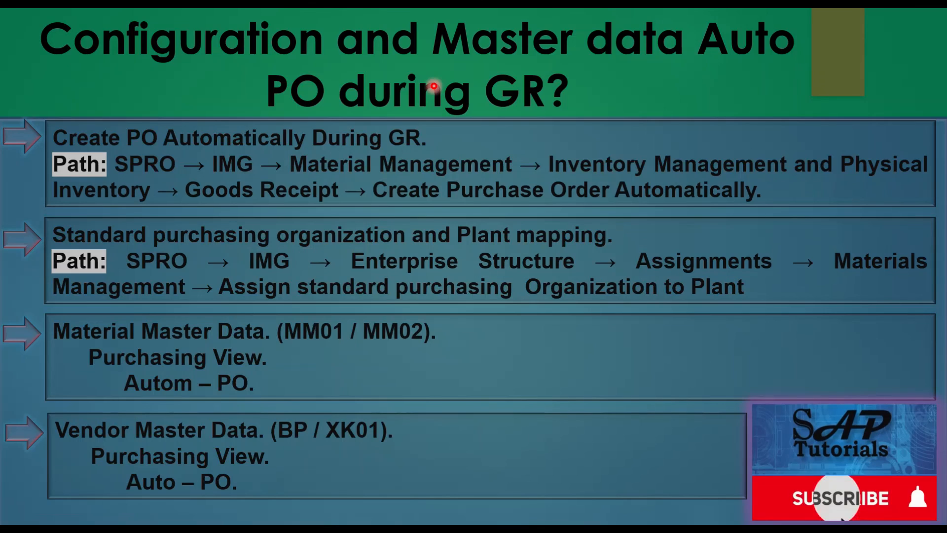